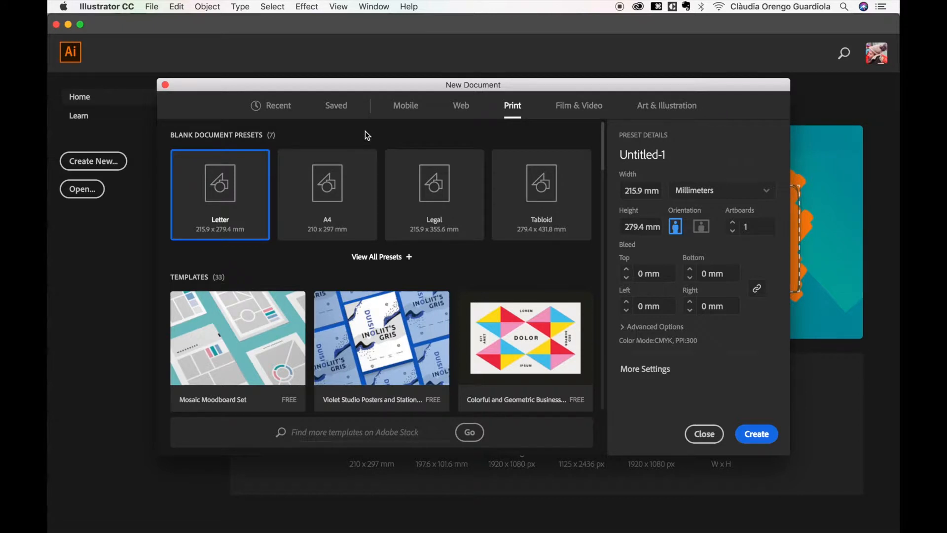
Create a new portrait A4 print document in millimetres named thanksgiving-place-cards
click(341, 206)
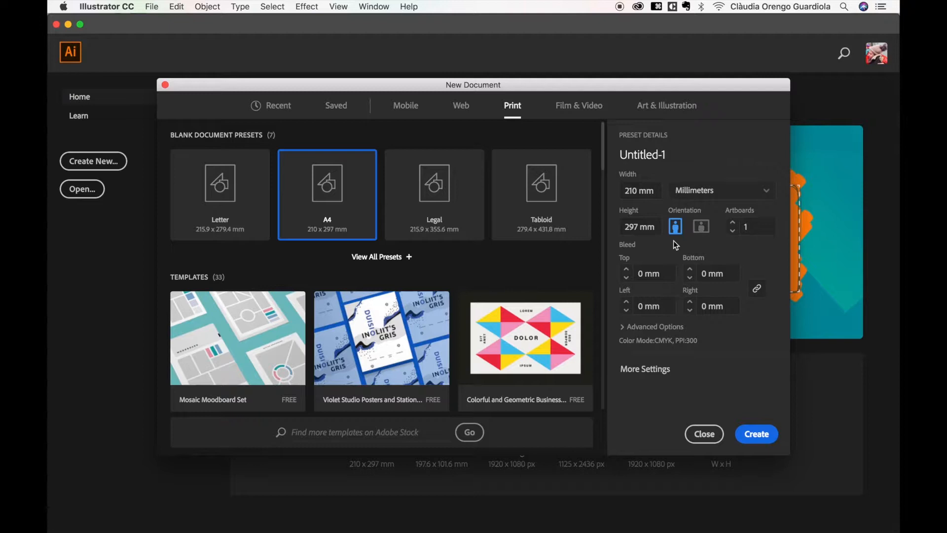
click(229, 210)
click(337, 204)
click(668, 156)
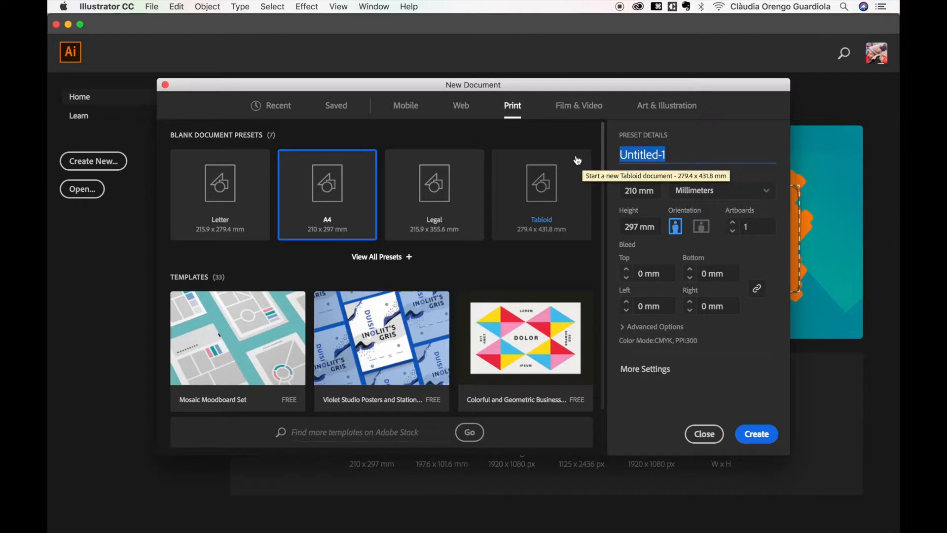
text(thanksgivi)
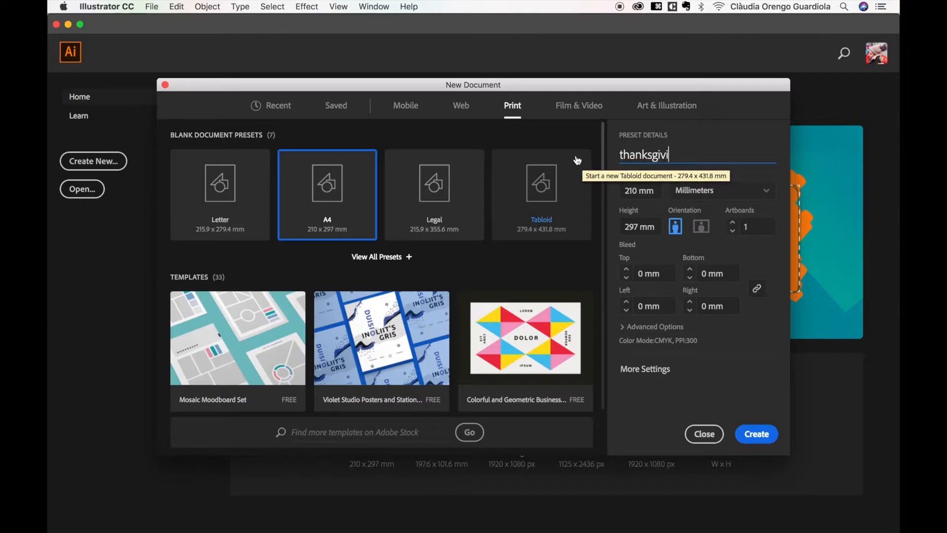
text(ng-place-cards)
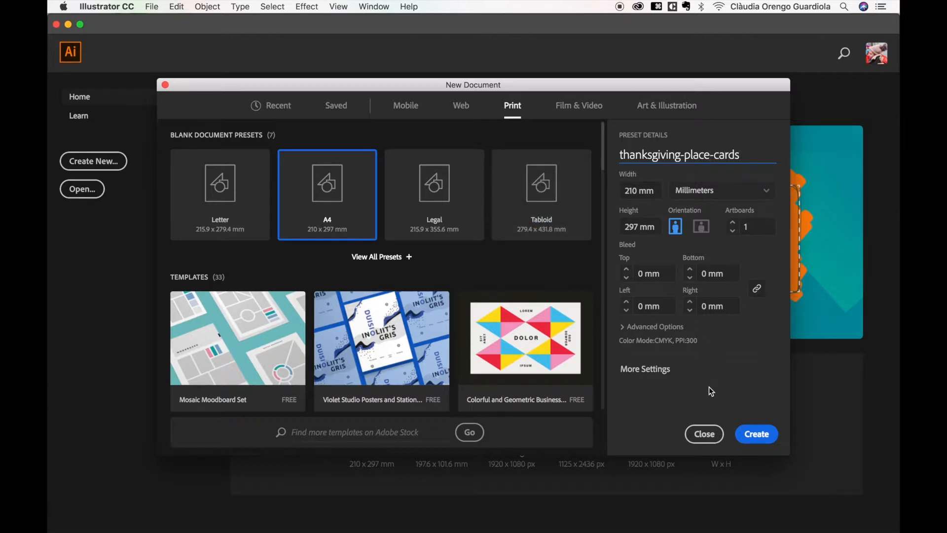
click(747, 434)
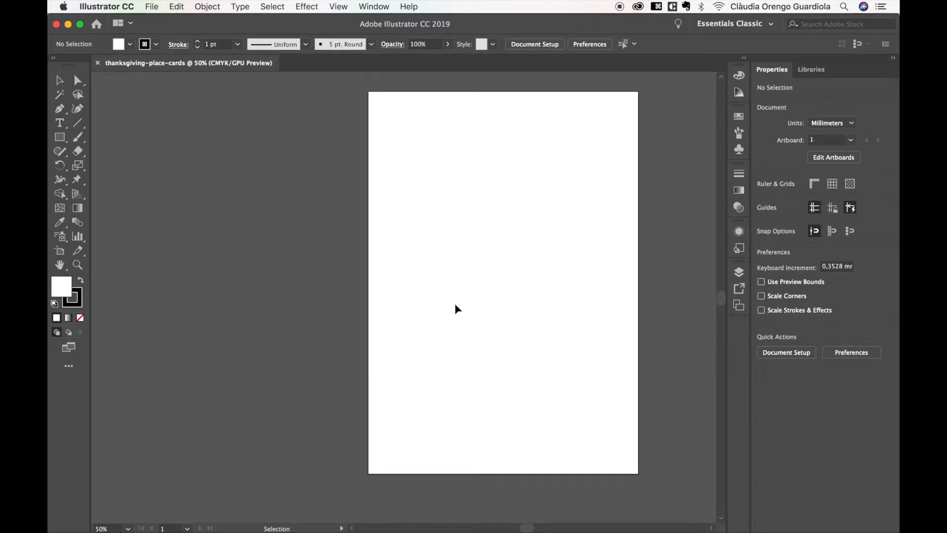
Draw a 210 by 297 mm rectangle covering the whole artboard
click(66, 140)
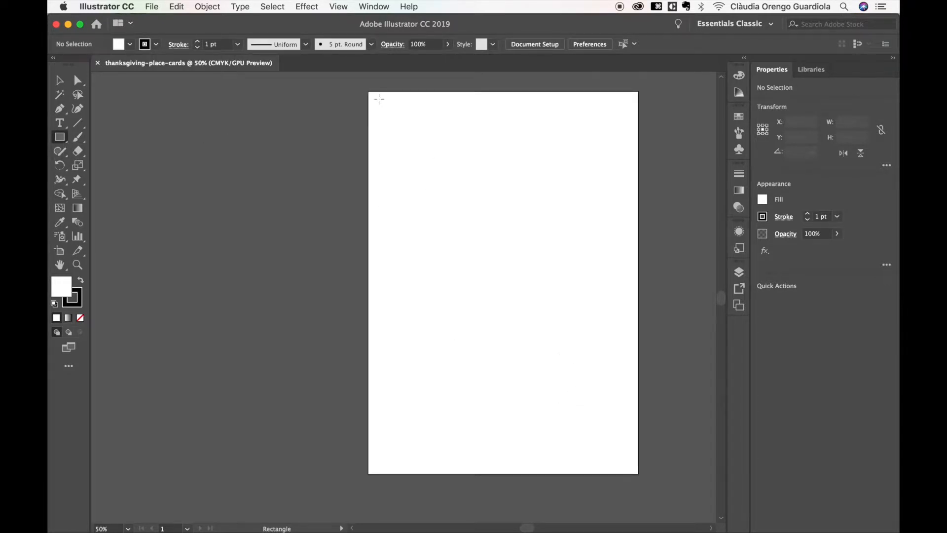
drag(369, 92, 638, 475)
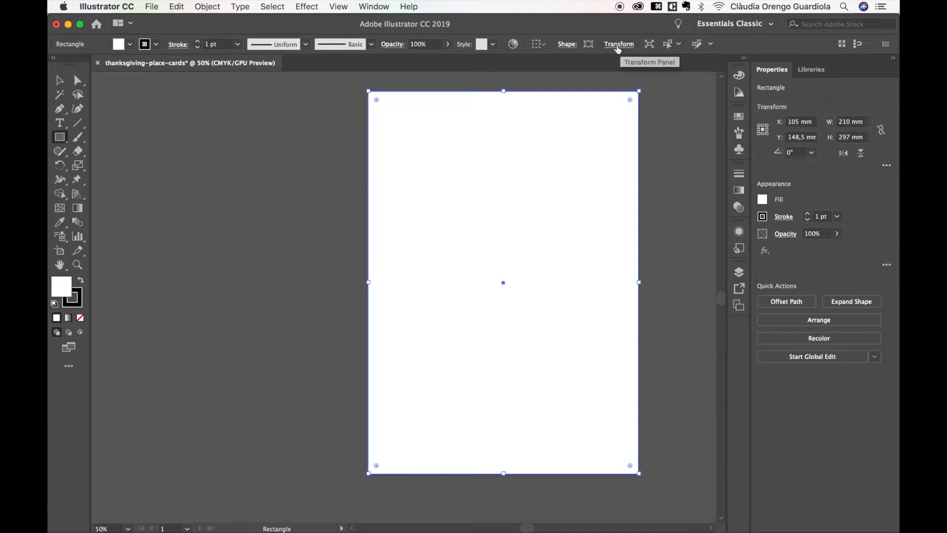
click(618, 46)
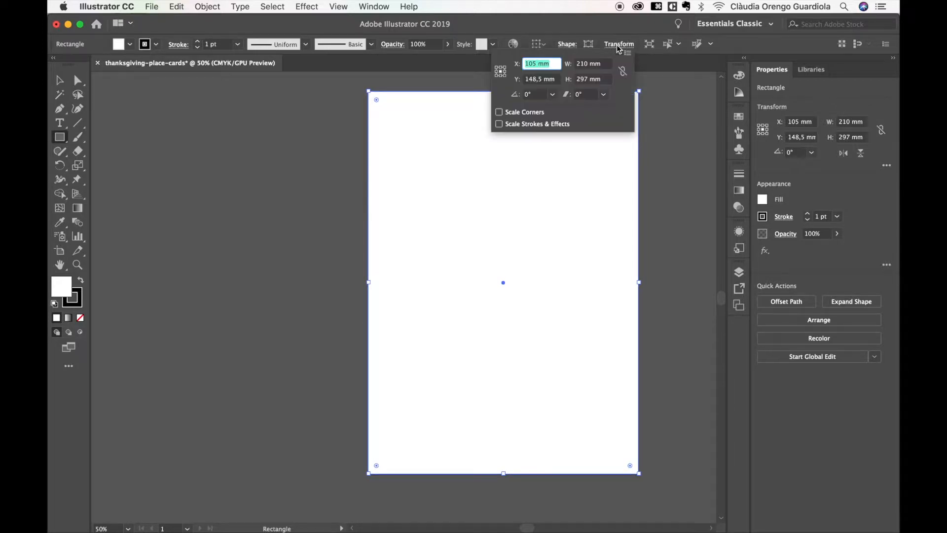
click(590, 68)
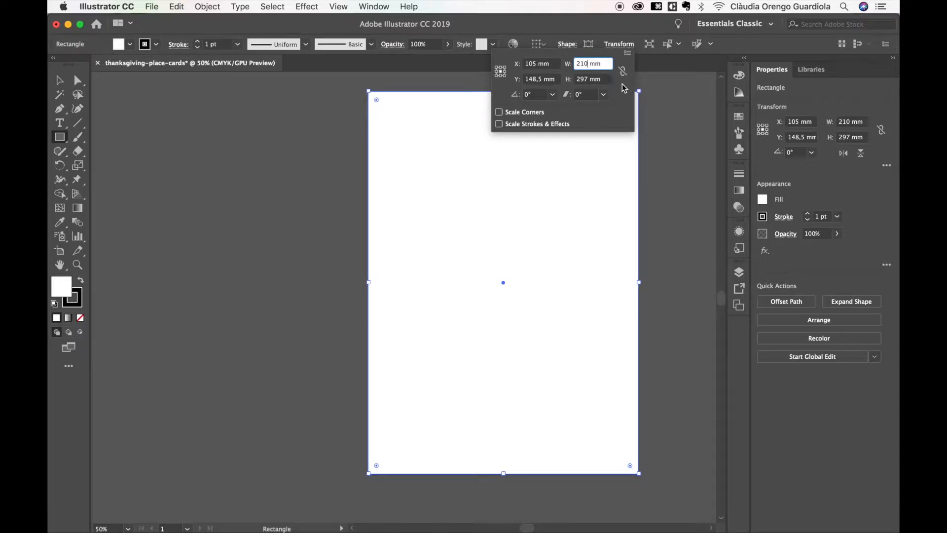
click(534, 27)
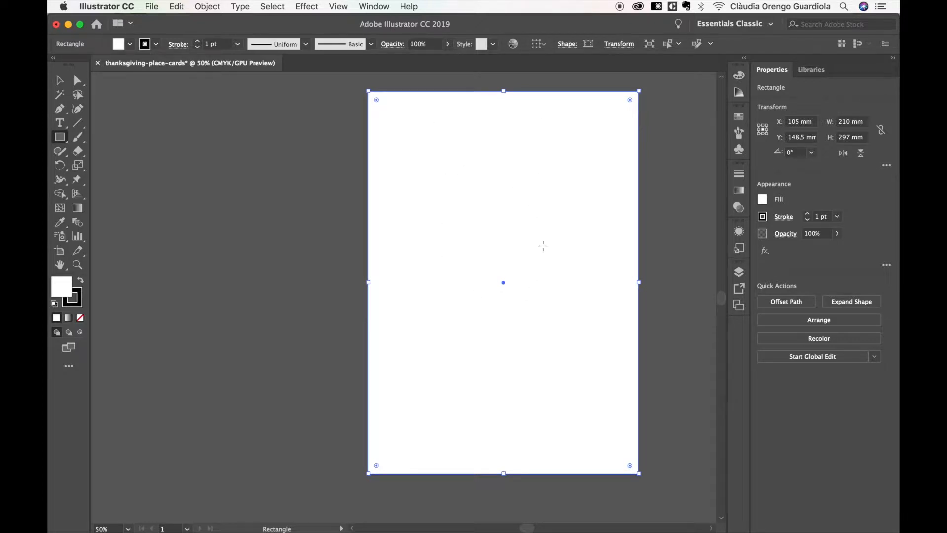
Halve the rectangle's width by entering 210 mm/2, keeping the width and height proportions unlinked
click(626, 46)
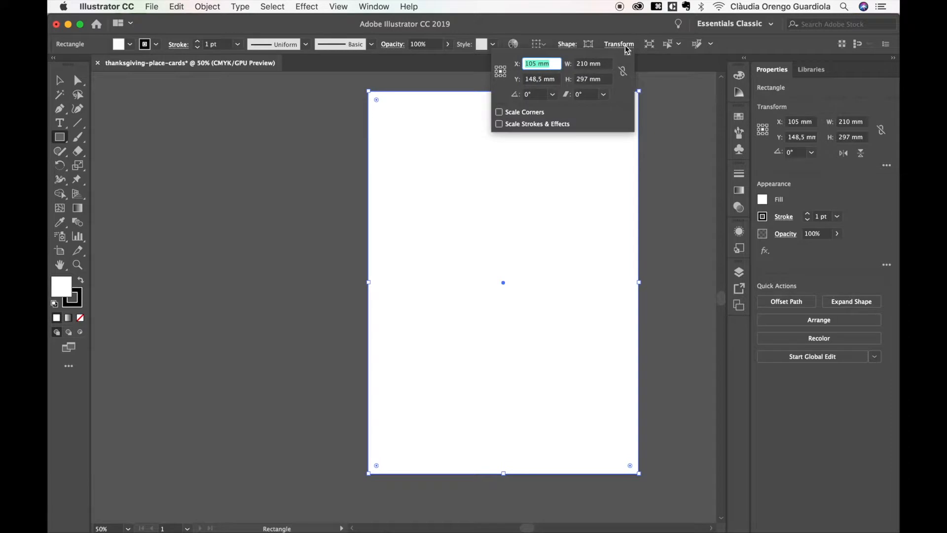
click(623, 73)
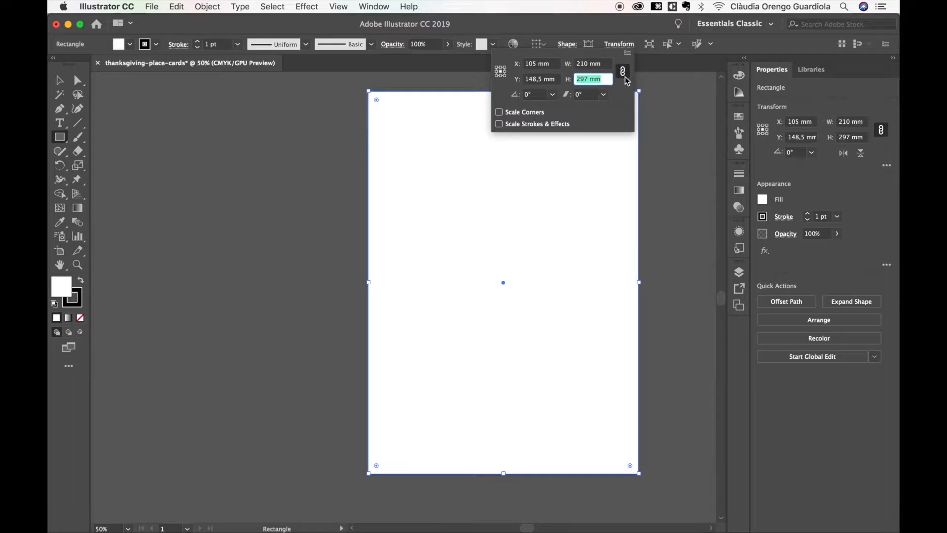
click(623, 73)
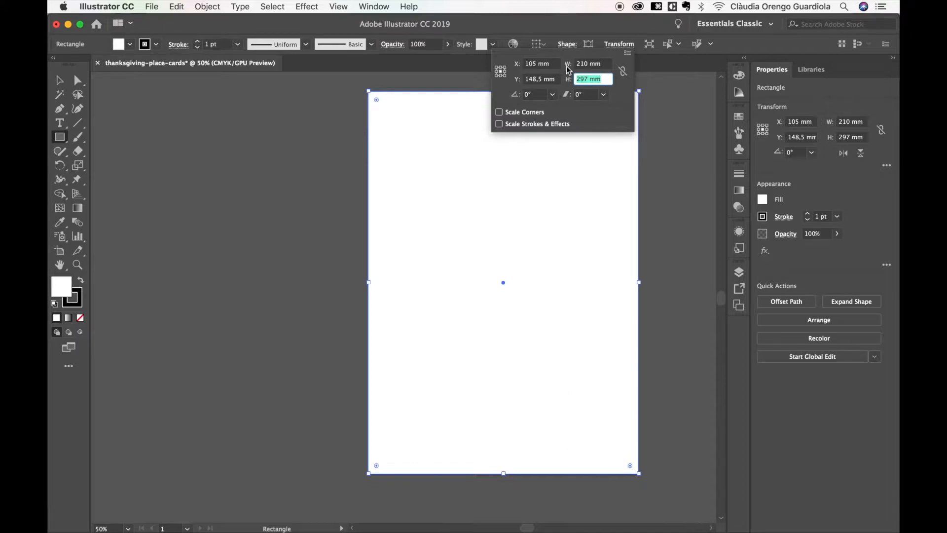
click(601, 67)
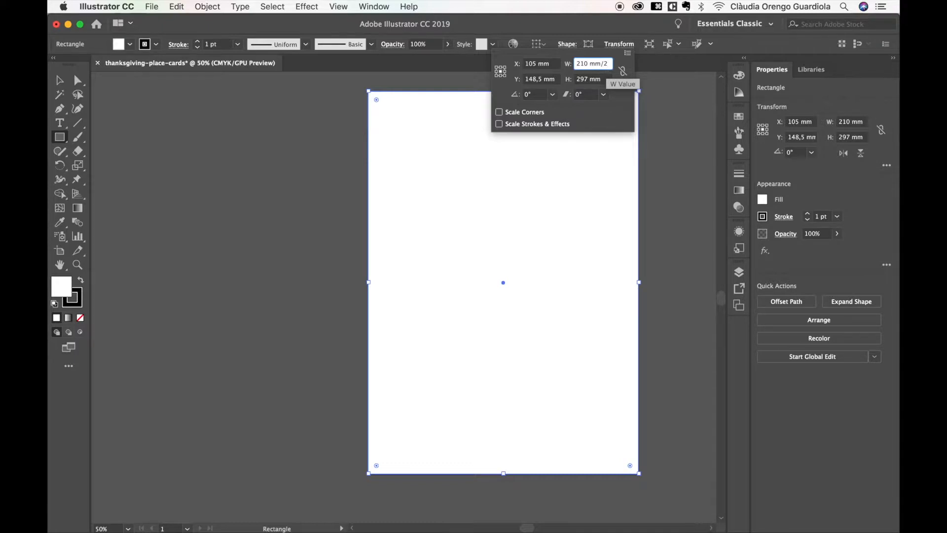
text(/2)
key(Return)
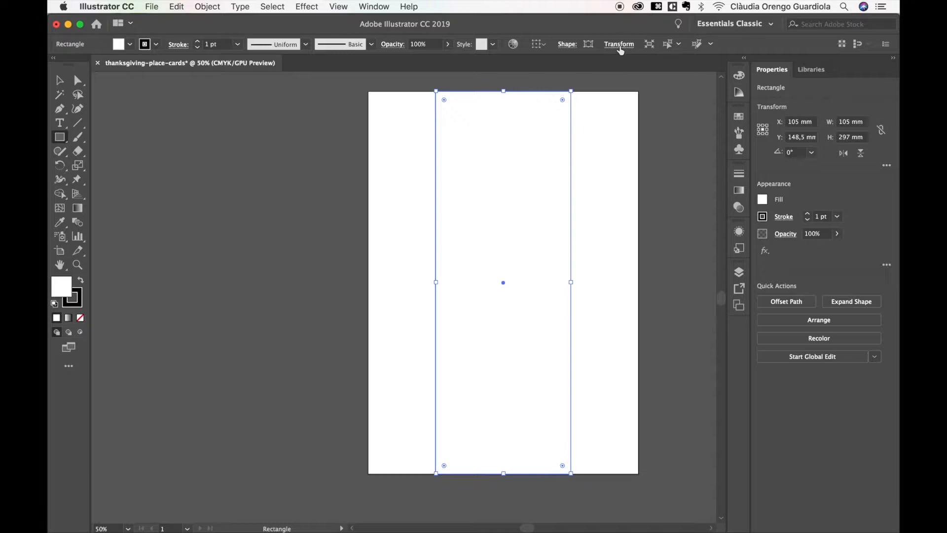
Reduce the rectangle's height to a quarter by entering 297 mm/4
click(619, 45)
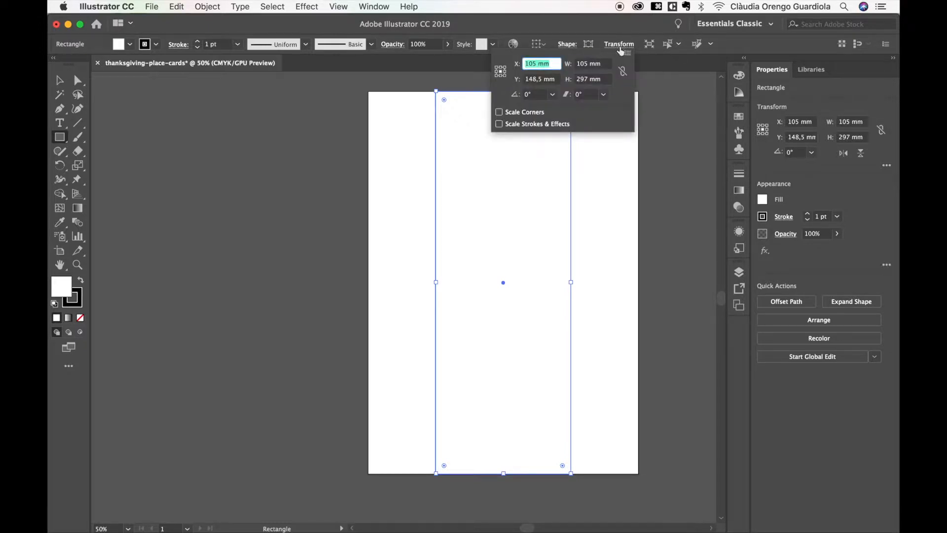
click(607, 82)
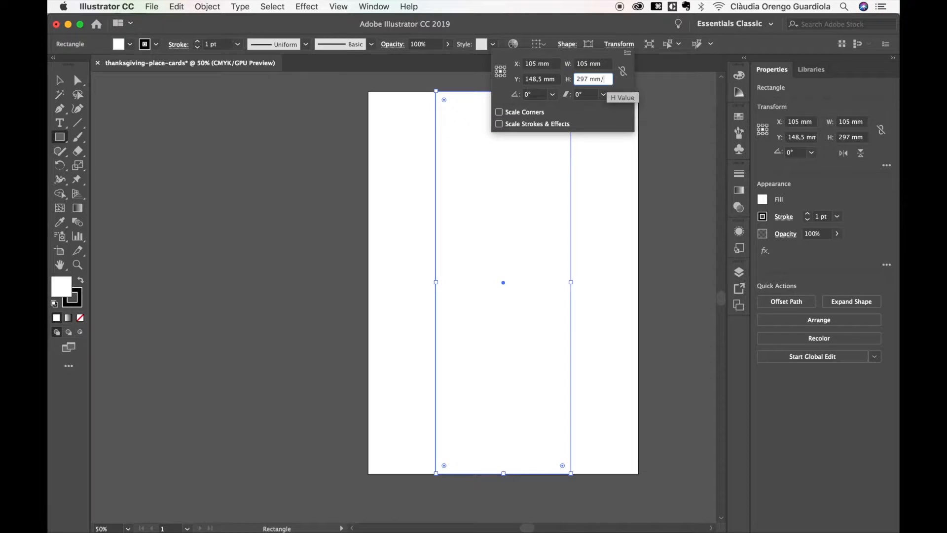
text(/4)
key(Return)
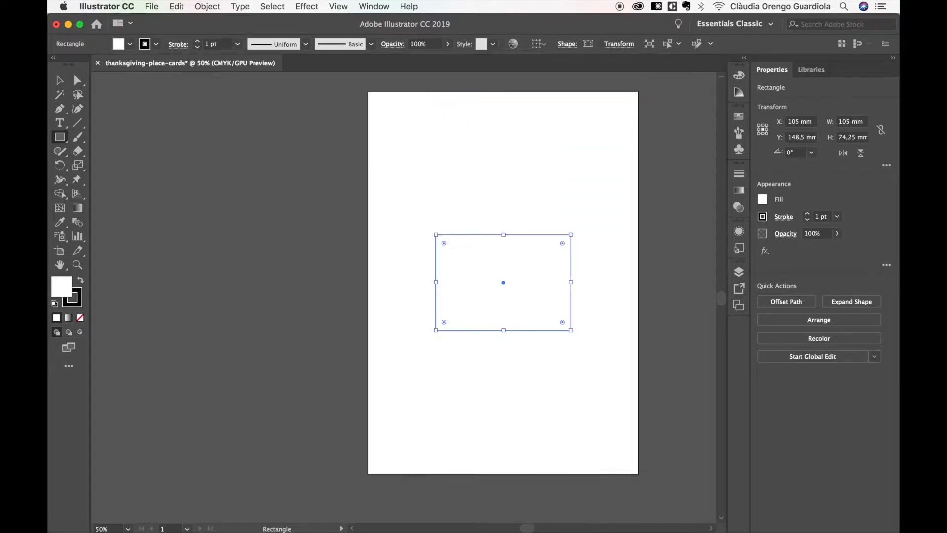
Move the rectangle so it snaps into the artboard's upper-left corner
click(60, 80)
drag(484, 269, 420, 132)
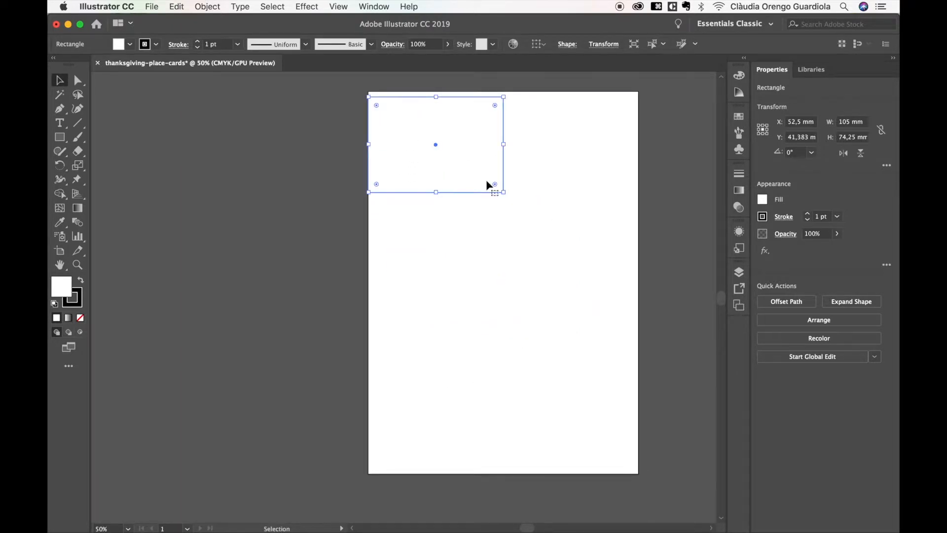
drag(437, 148, 436, 142)
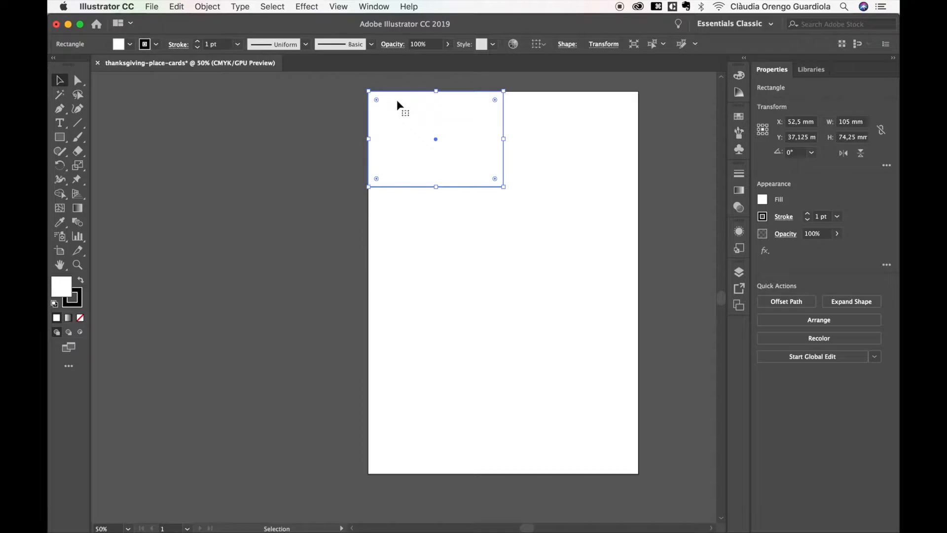
Duplicate the rectangle directly to its right so the two cards fill the artboard's top row
key(super+shift+a)
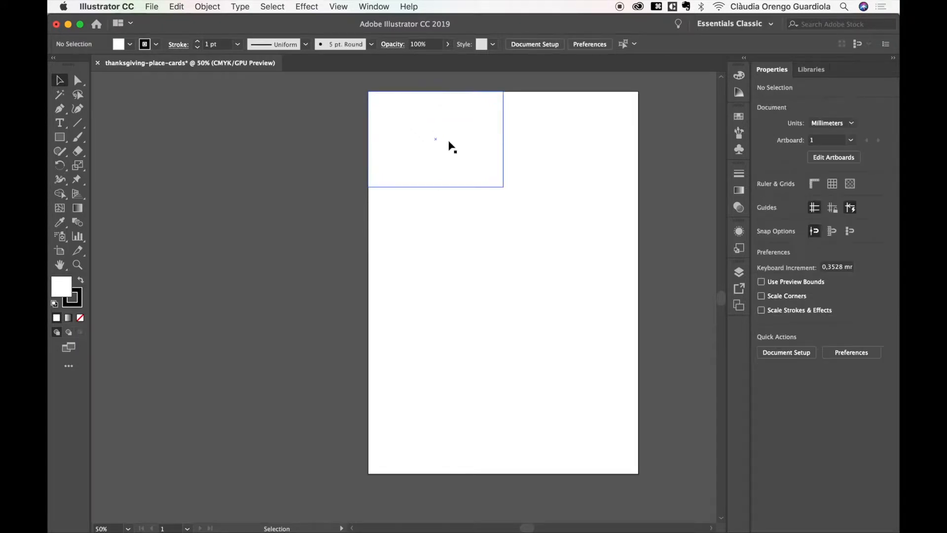
drag(451, 148, 584, 150)
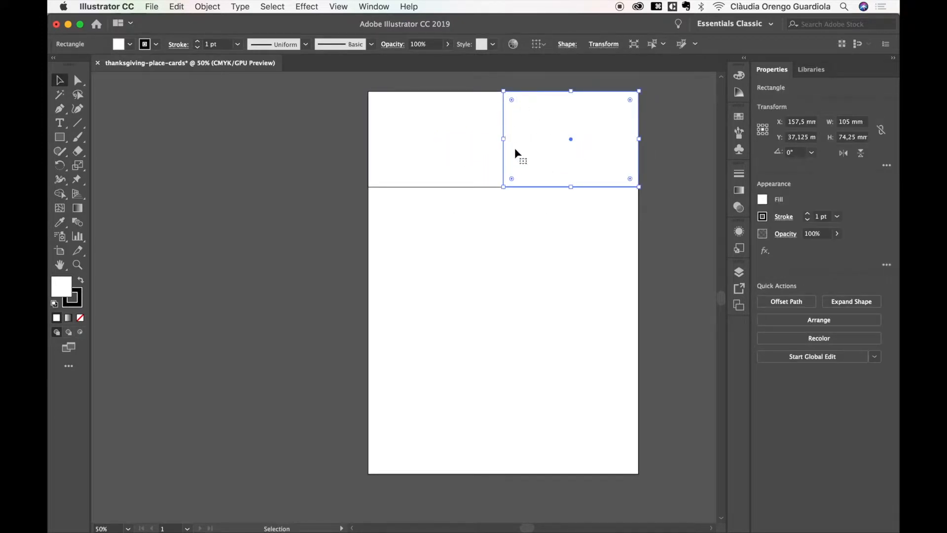
click(545, 247)
Duplicate the top row of two rectangles directly below and repeat the copy twice to fill the artboard with four rows
drag(560, 209, 434, 144)
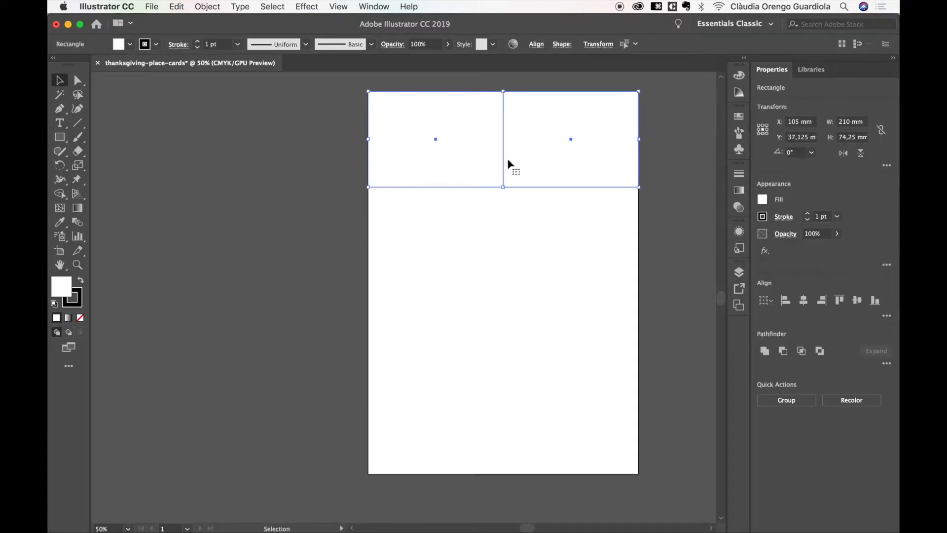
drag(528, 126, 524, 222)
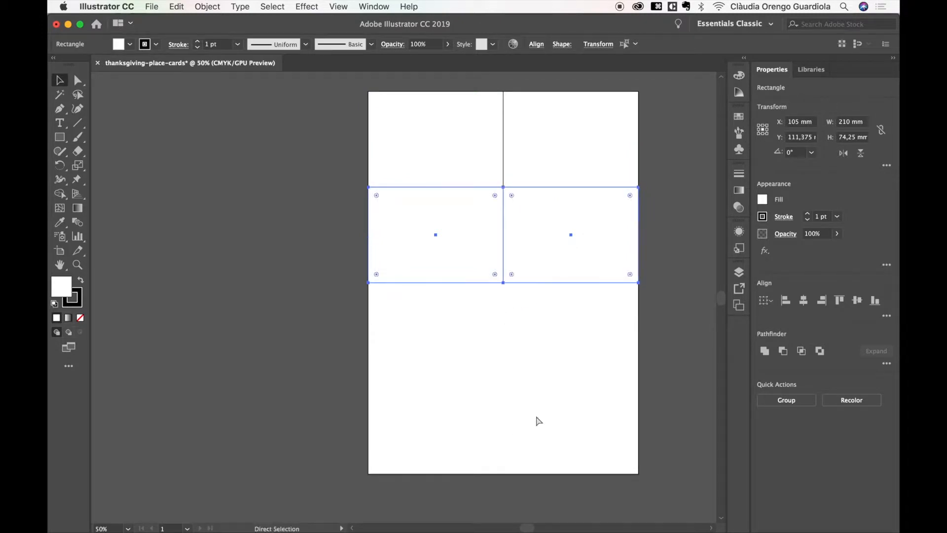
key(super+d)
key(super+d)
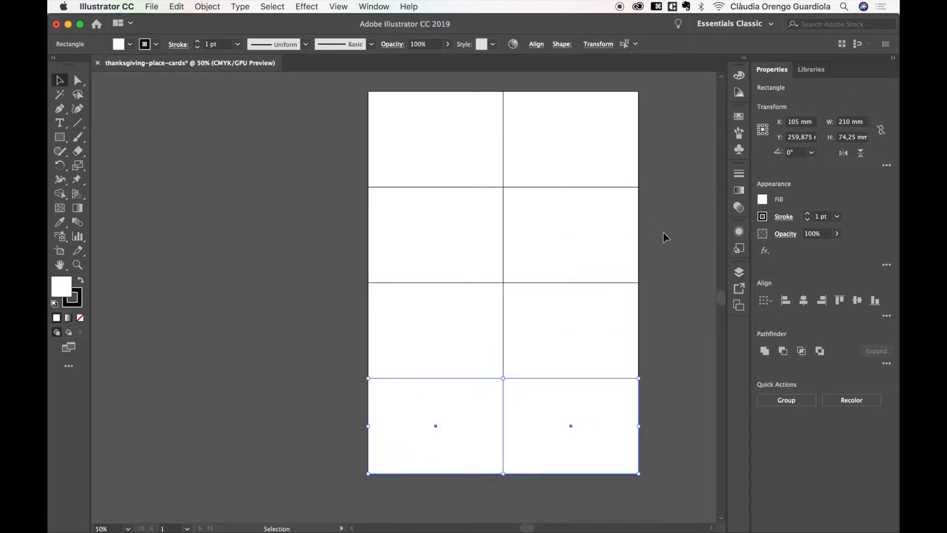
click(664, 290)
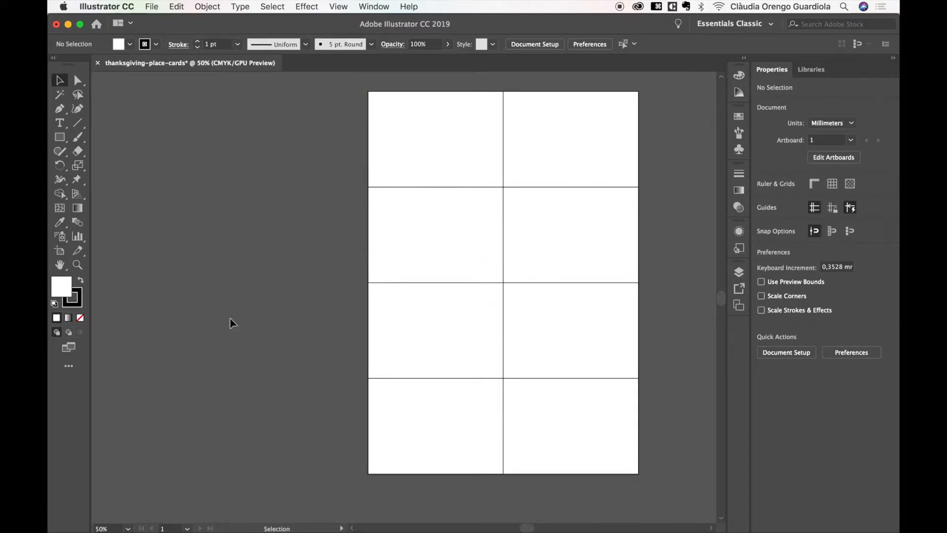
Draw a rectangle about 83 by 63 mm in the empty area left of the artboard
click(60, 137)
drag(169, 159, 277, 240)
Draw a narrow triangular back flap about 7 mm wide along the loose rectangle's right edge with the Pen tool
click(60, 109)
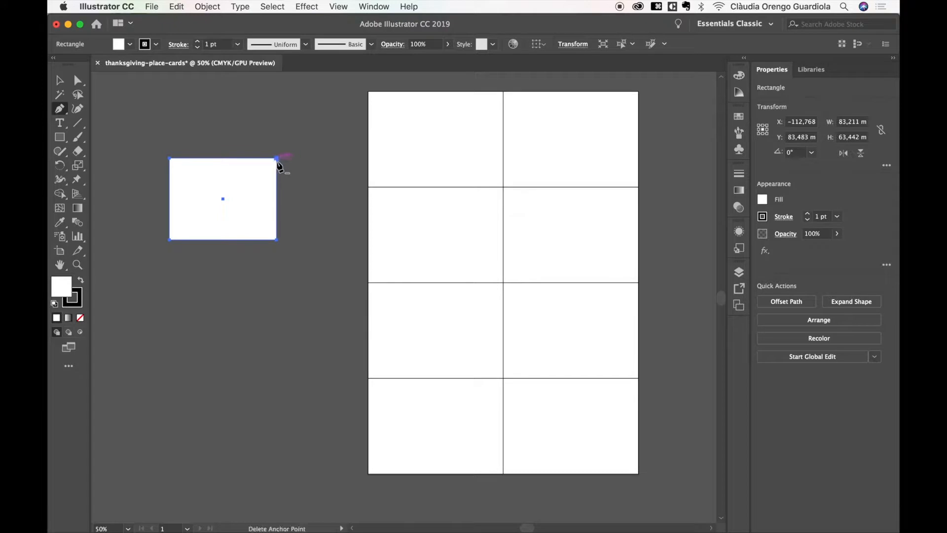
click(277, 161)
key(super+z)
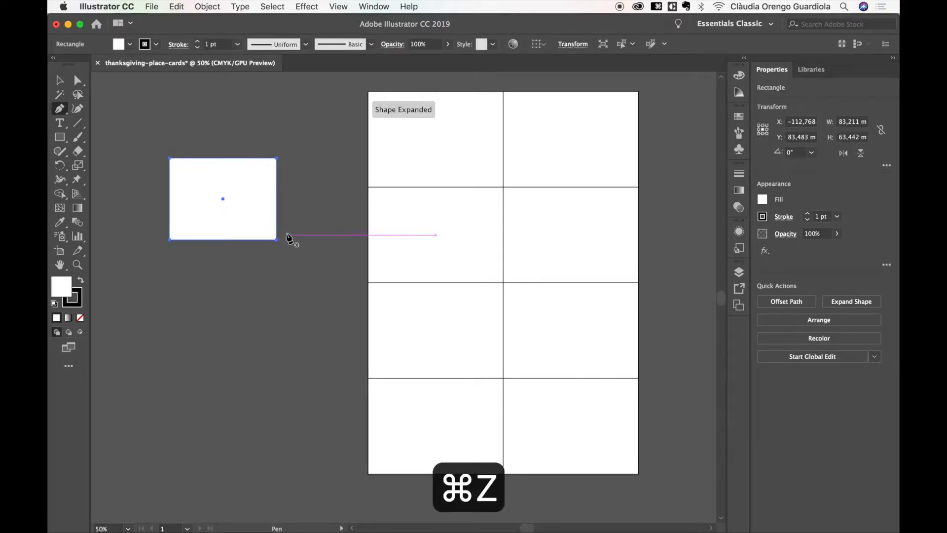
drag(276, 159, 279, 242)
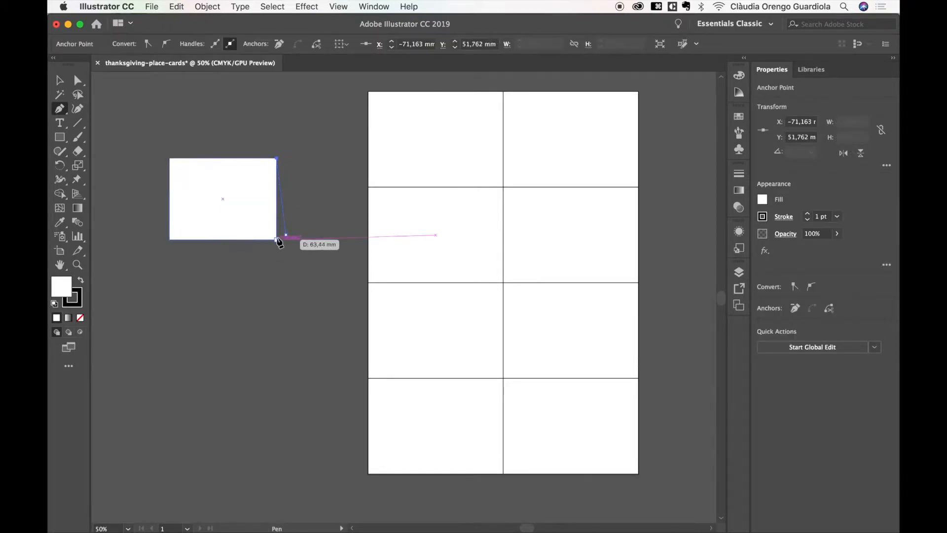
click(276, 239)
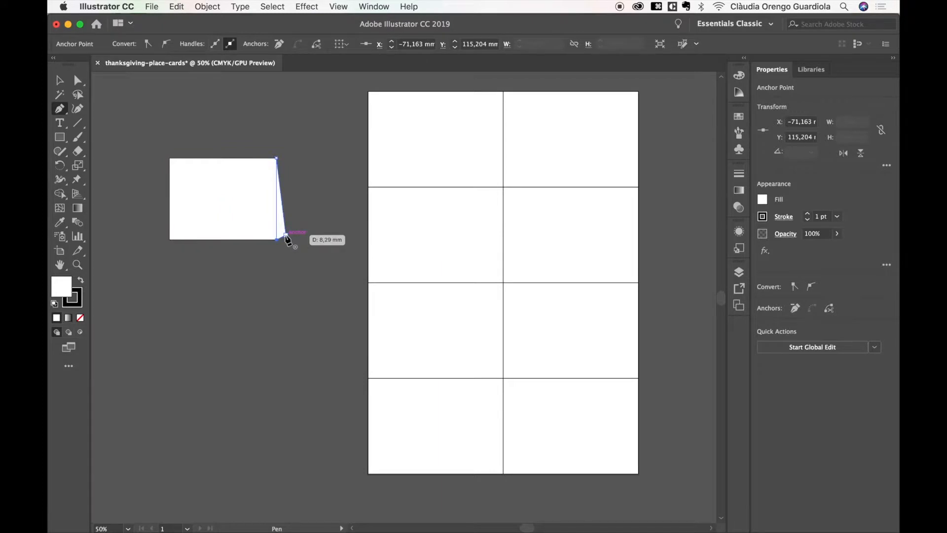
click(286, 239)
click(60, 80)
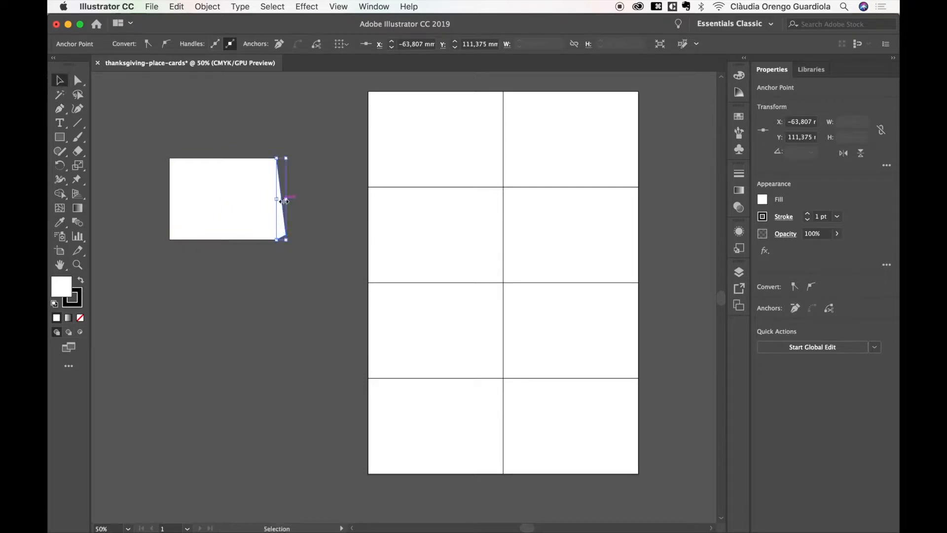
Raise the flap's lower-left anchor point slightly so its bottom edge slopes like the back of a folded card
click(290, 244)
key(a)
drag(277, 240, 278, 234)
click(321, 212)
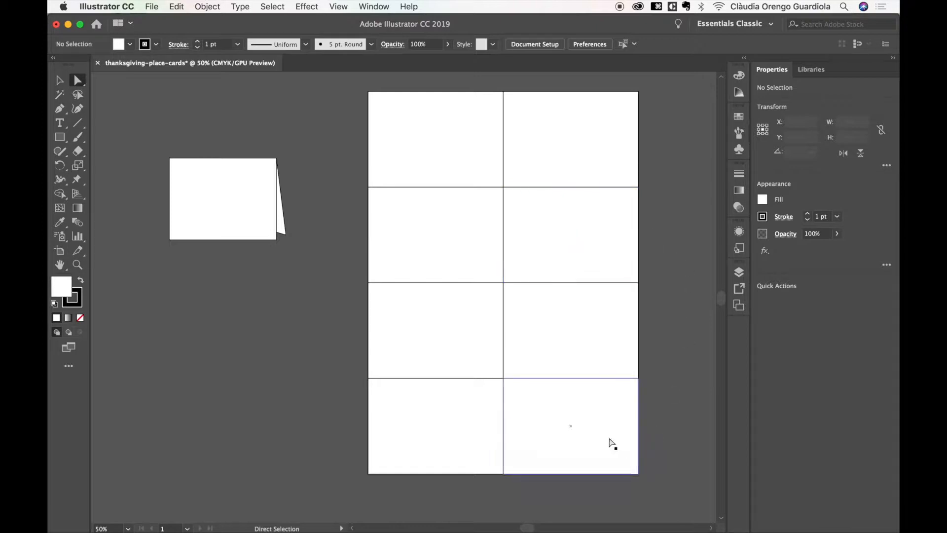
Delete the folded-card sketch, both rectangle and flap, beside the artboard
click(286, 224)
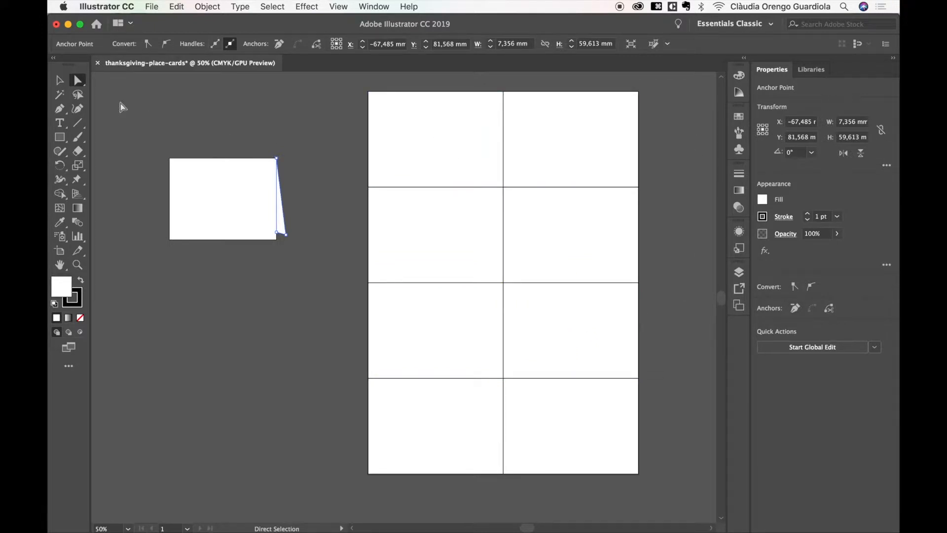
click(59, 80)
drag(157, 143, 306, 290)
key(Delete)
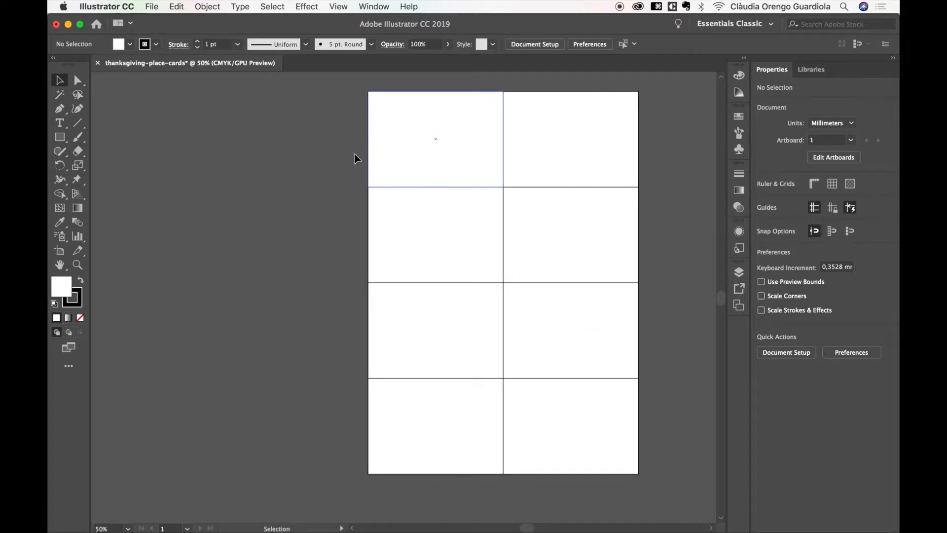
Give all eight grid rectangles on the artboard a light grey 0,5 pt stroke
drag(336, 144, 613, 427)
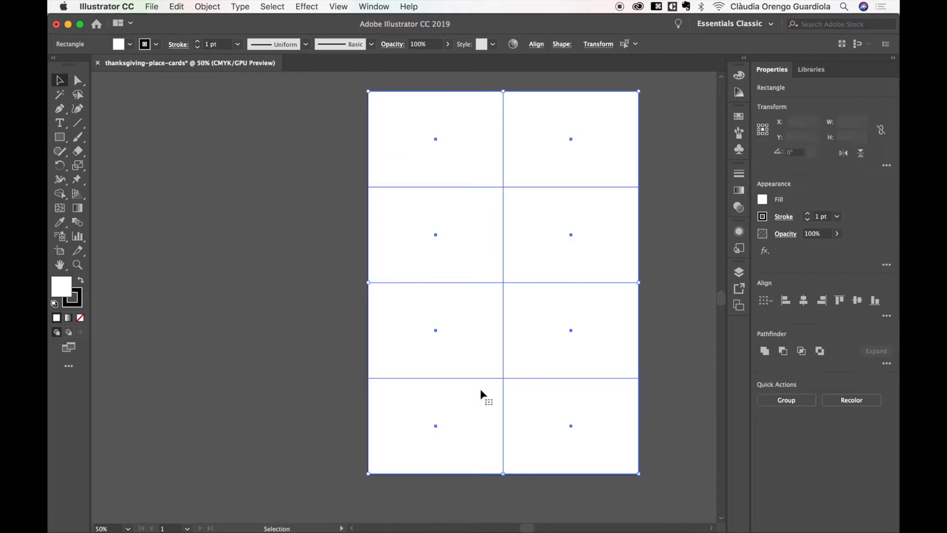
click(157, 44)
click(121, 99)
click(238, 44)
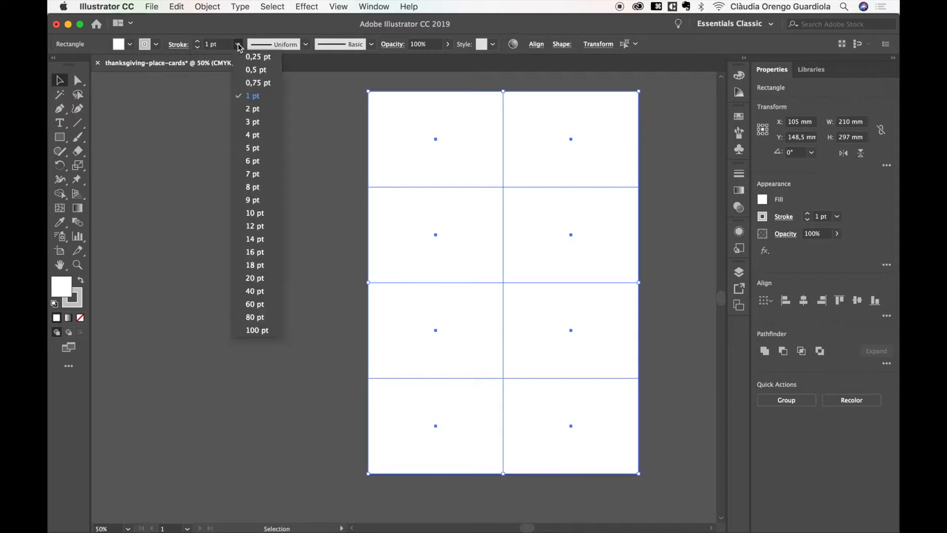
click(253, 69)
click(282, 185)
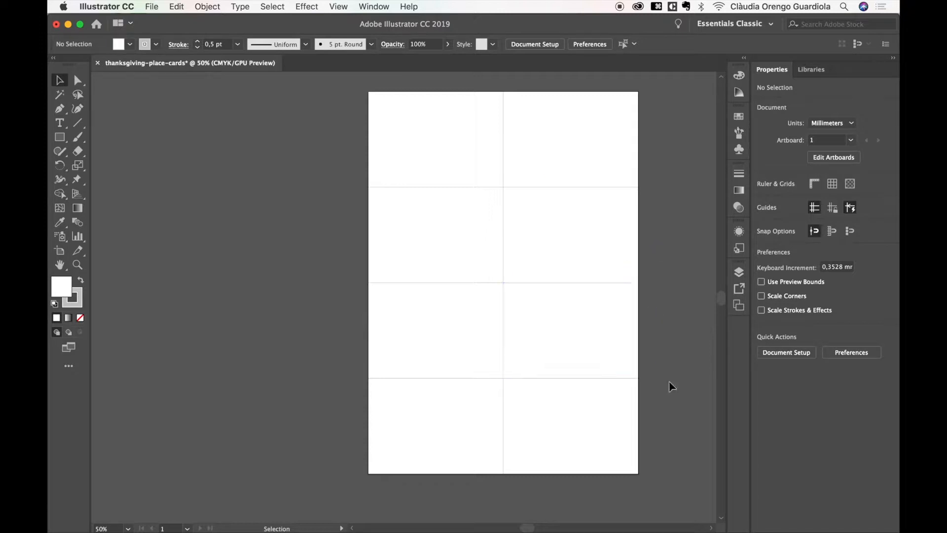
Rename the existing layer as grid and add a new layer above it named design
click(739, 272)
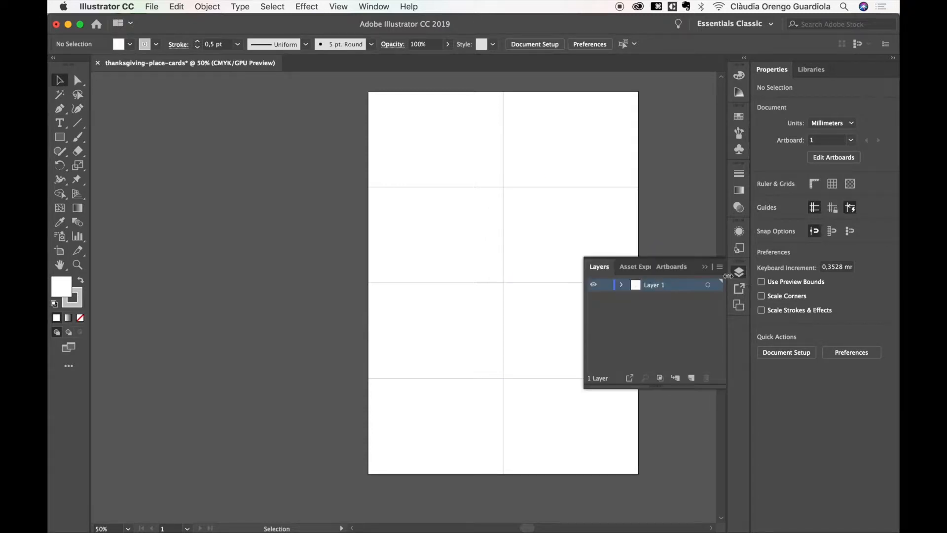
text(grid)
key(Return)
click(691, 377)
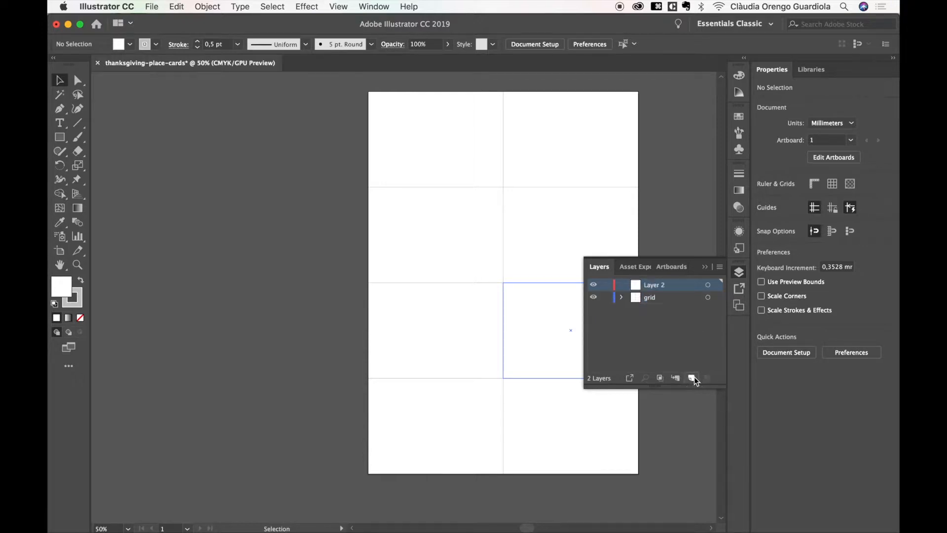
double_click(646, 285)
text(design)
key(Return)
click(739, 272)
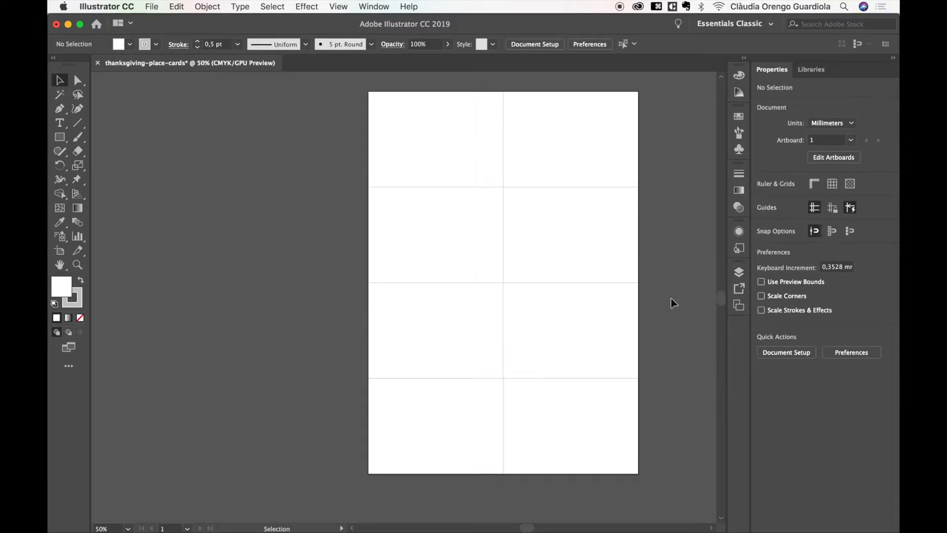
Switch to Chrome and open the "Variety of autumnal leaves" vector from the fall leaves results on Freepik
scroll(315, 384, right, 5)
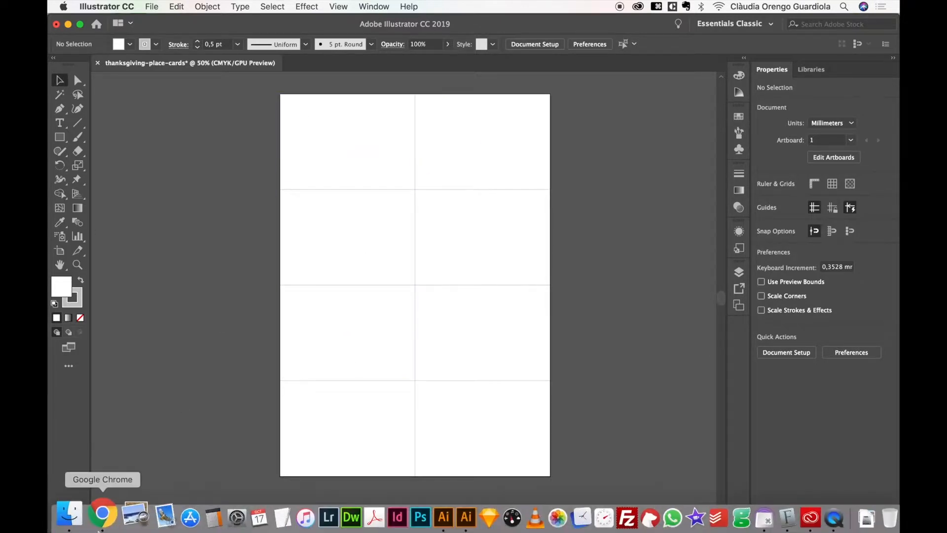
click(104, 513)
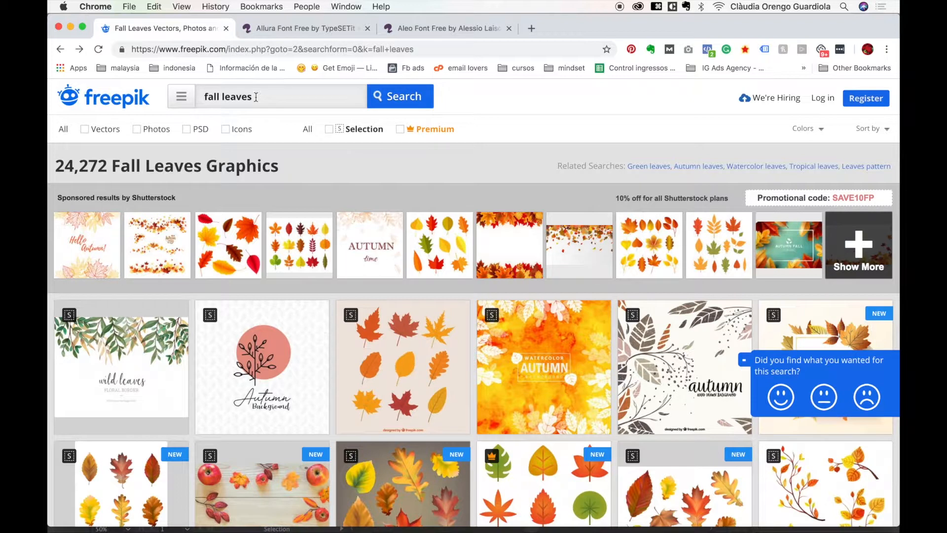
click(413, 372)
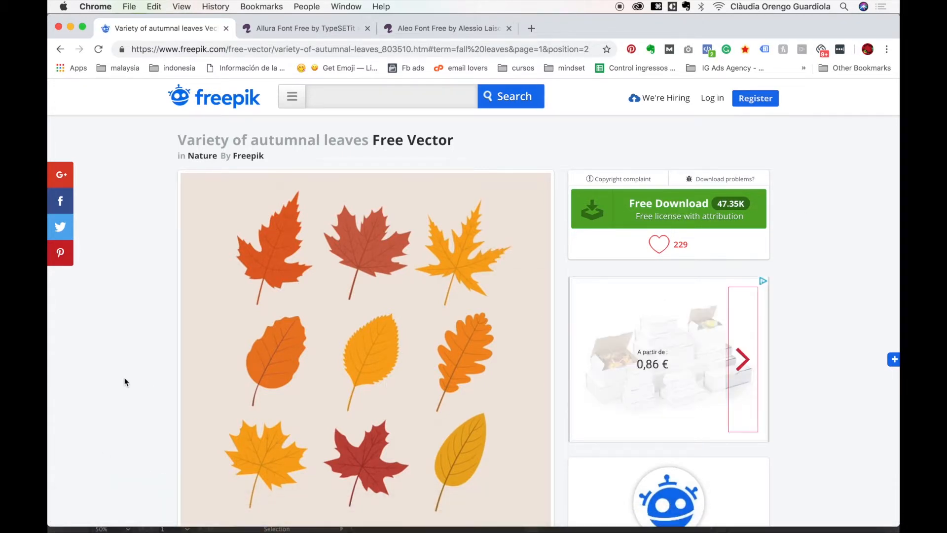
Switch to Finder and open 21301-NTOPMY.ai from the Variety-of-autumnal-leaves folder in Illustrator
click(76, 515)
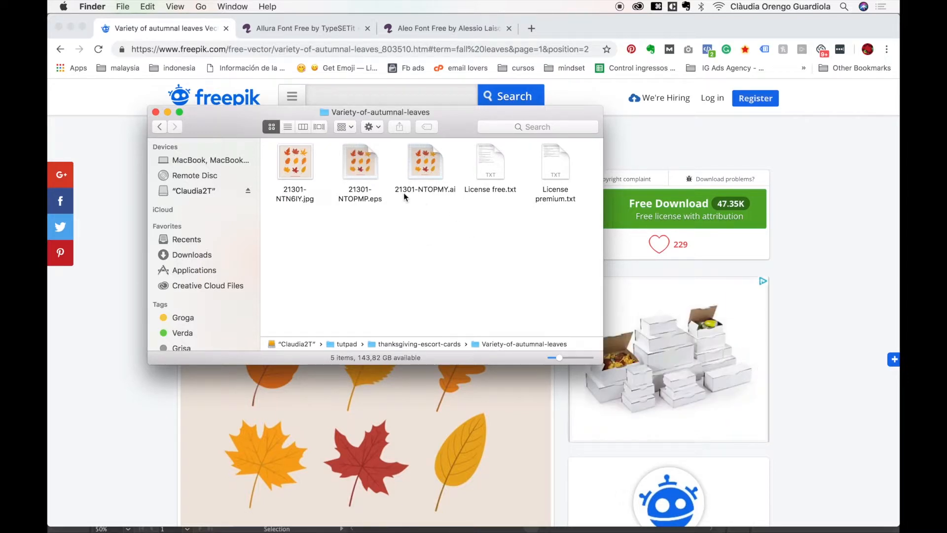
click(370, 197)
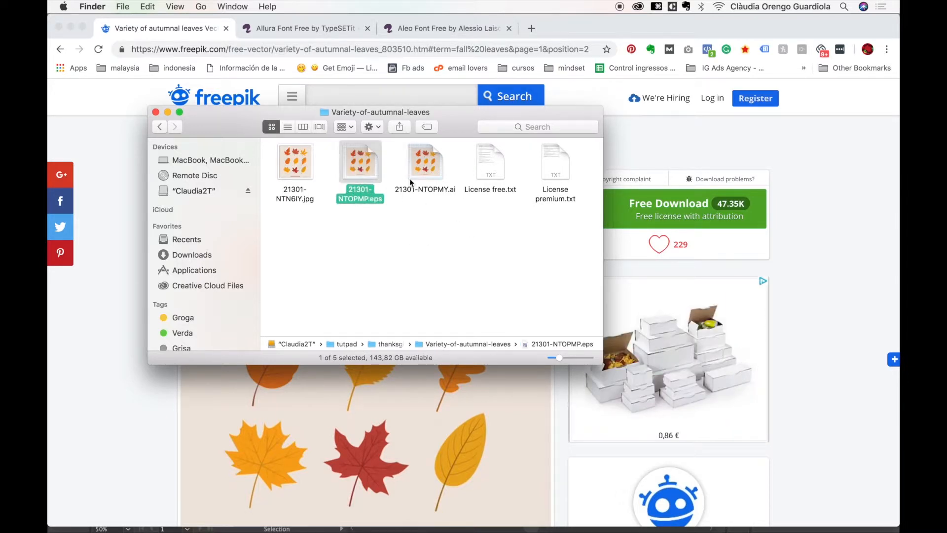
click(433, 171)
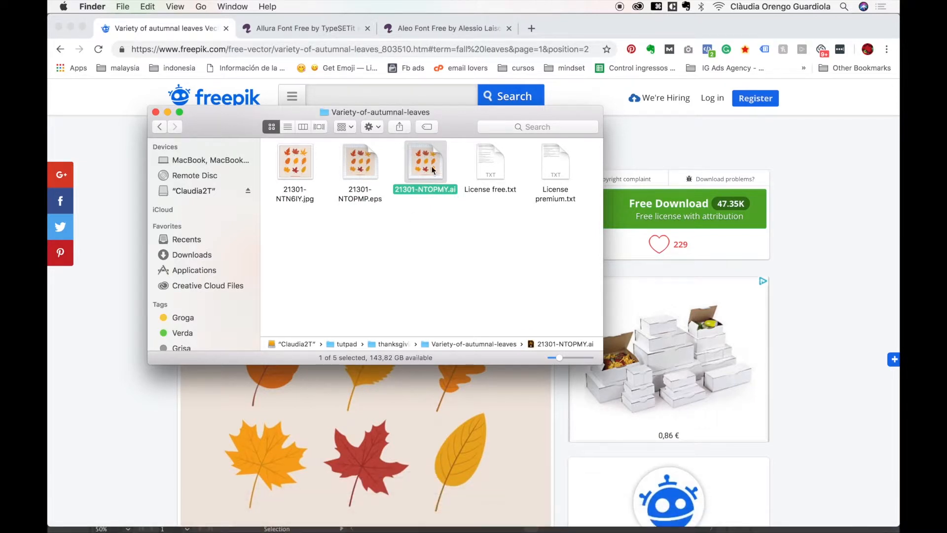
drag(430, 161, 452, 523)
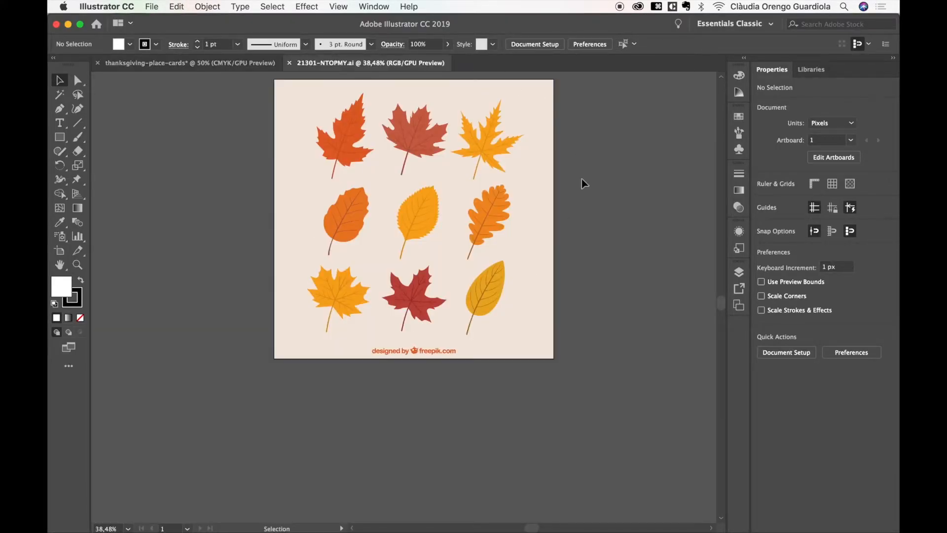
Delete the beige background and the "designed by freepik.com" credit from the leaf artwork
click(539, 328)
key(Delete)
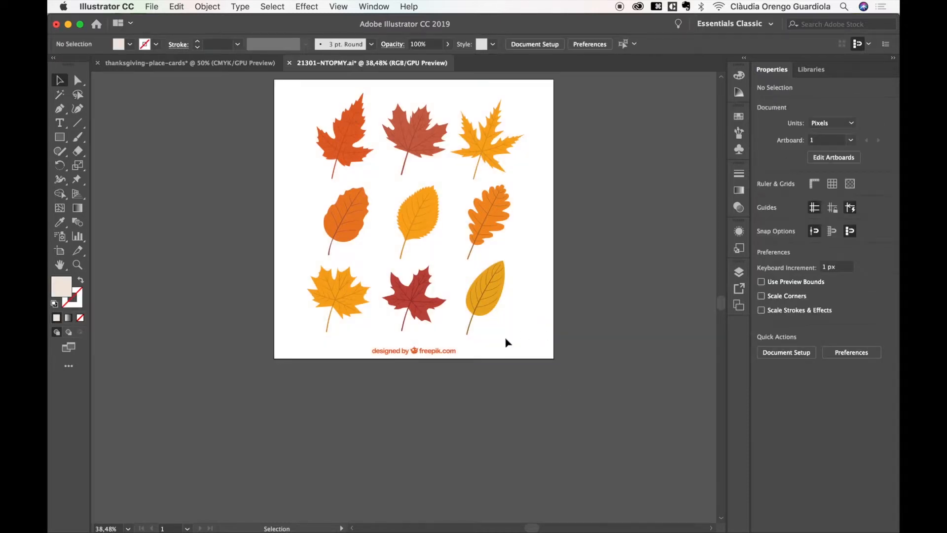
click(368, 351)
key(Delete)
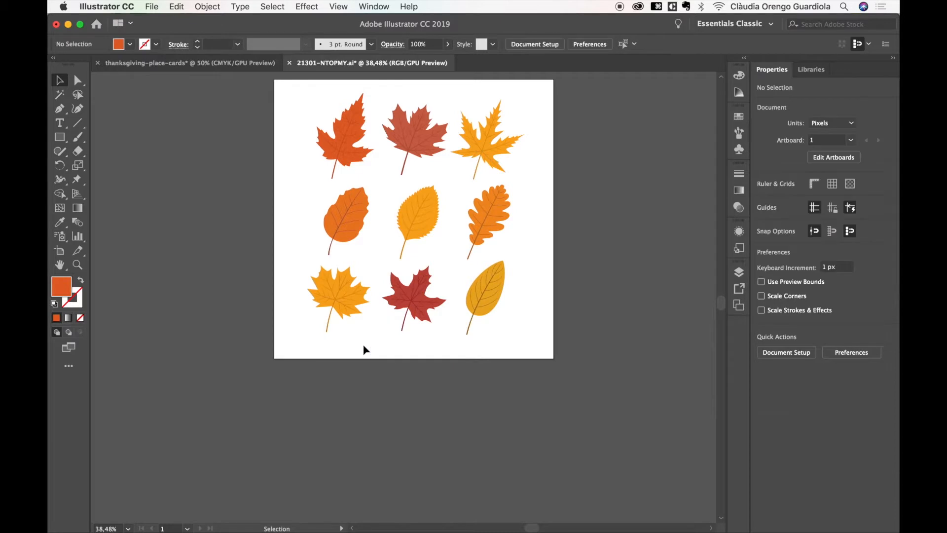
Copy all nine leaves and paste them into the design layer of the thanksgiving-place-cards document
drag(300, 96, 546, 351)
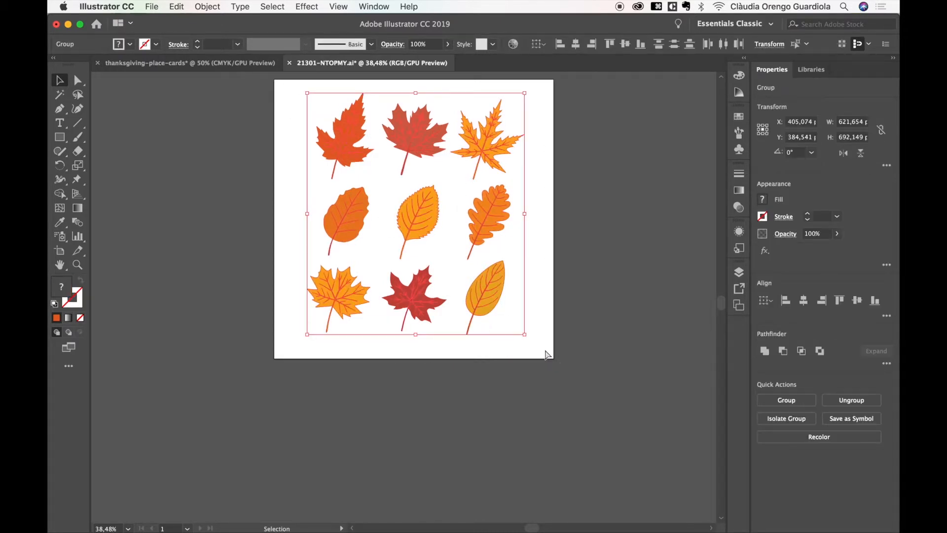
key(super+c)
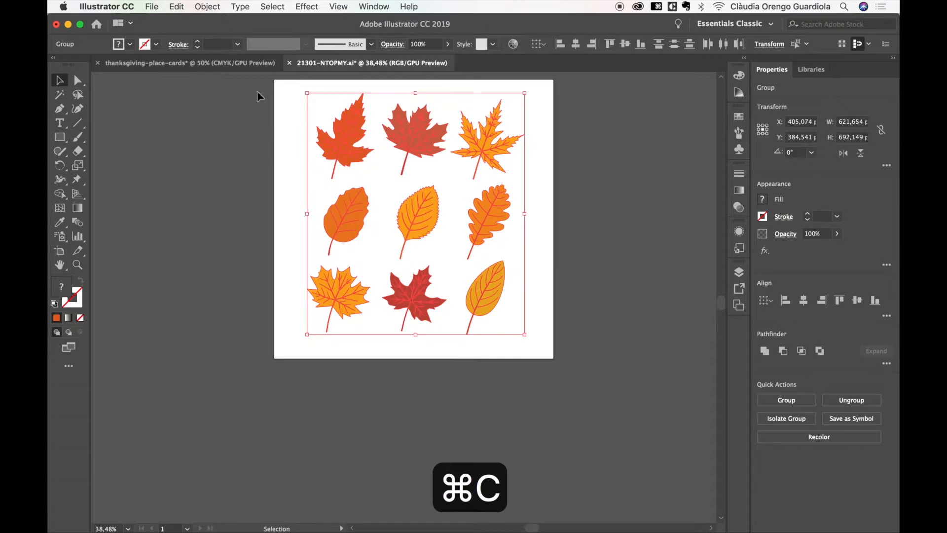
click(229, 64)
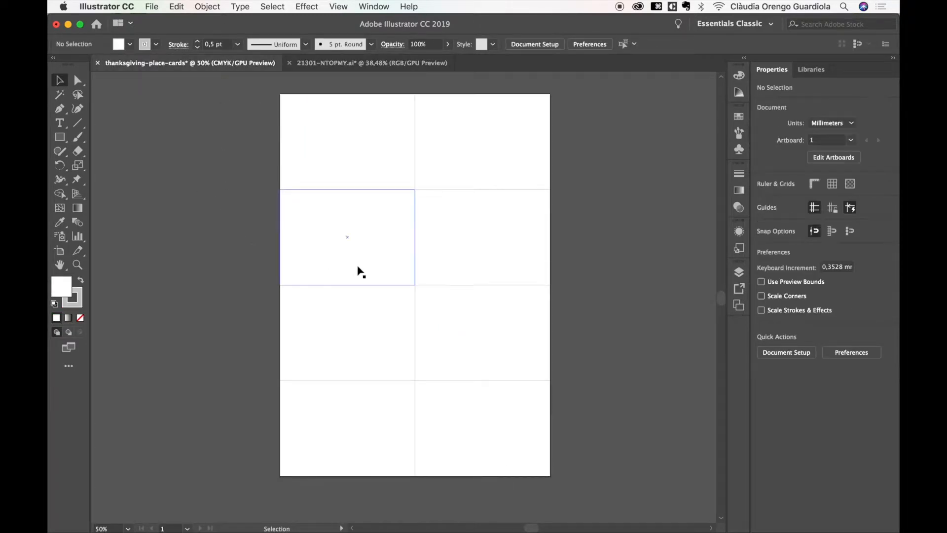
click(739, 272)
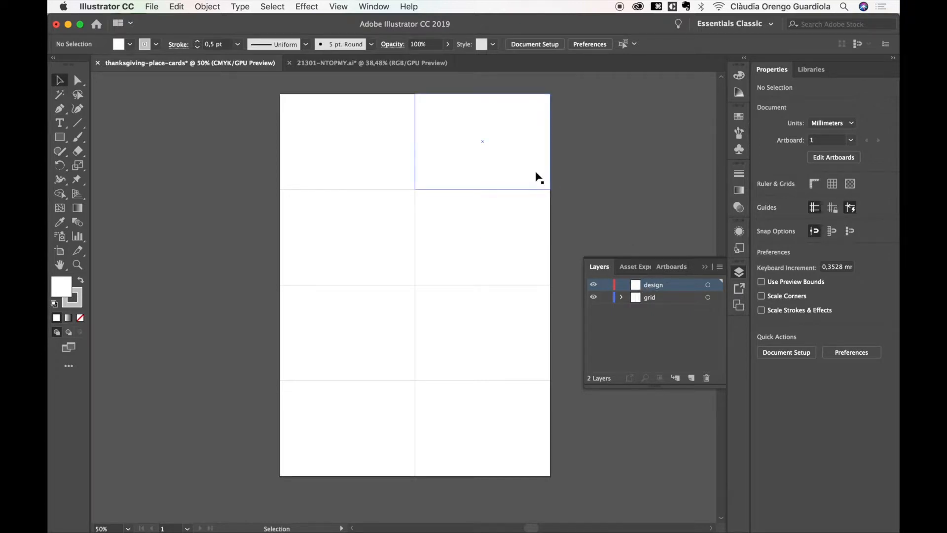
key(super+v)
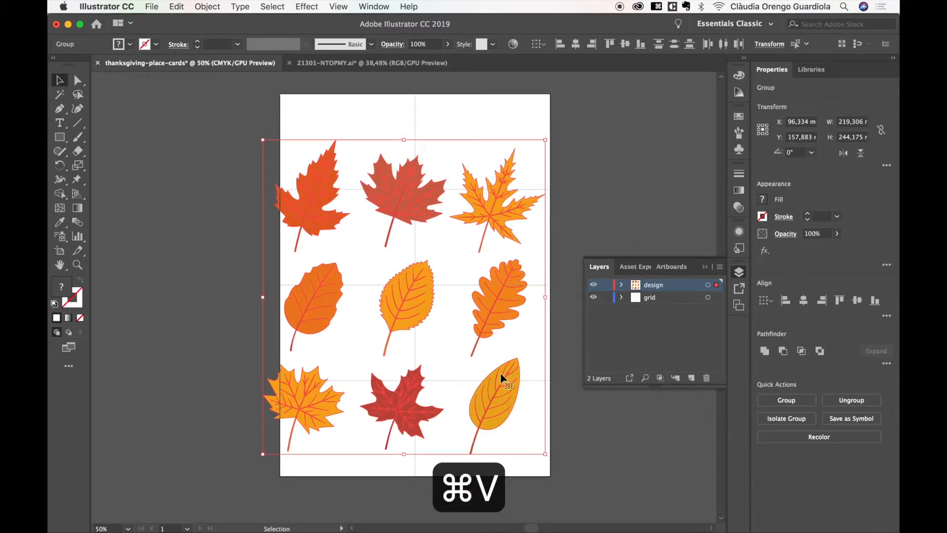
Move the pasted leaves off the artboard into the empty area on its right side
click(336, 170)
drag(336, 170, 566, 214)
scroll(567, 214, right, 2)
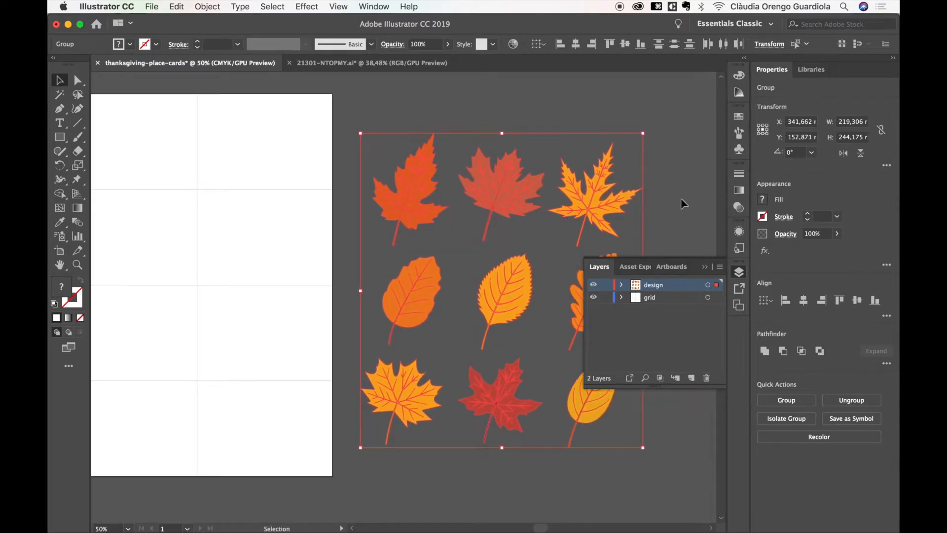
Lock the grid layer and select all nine leaves beside the artboard
click(606, 297)
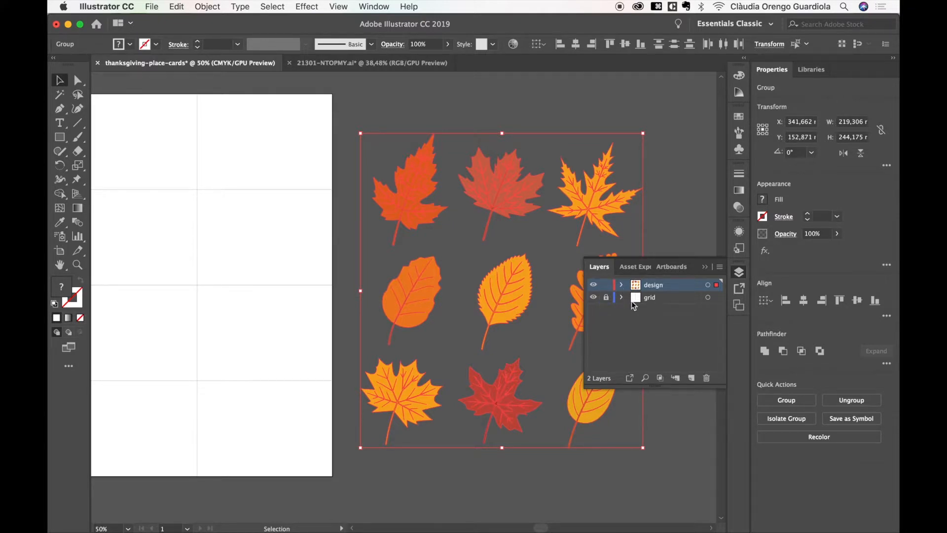
click(274, 275)
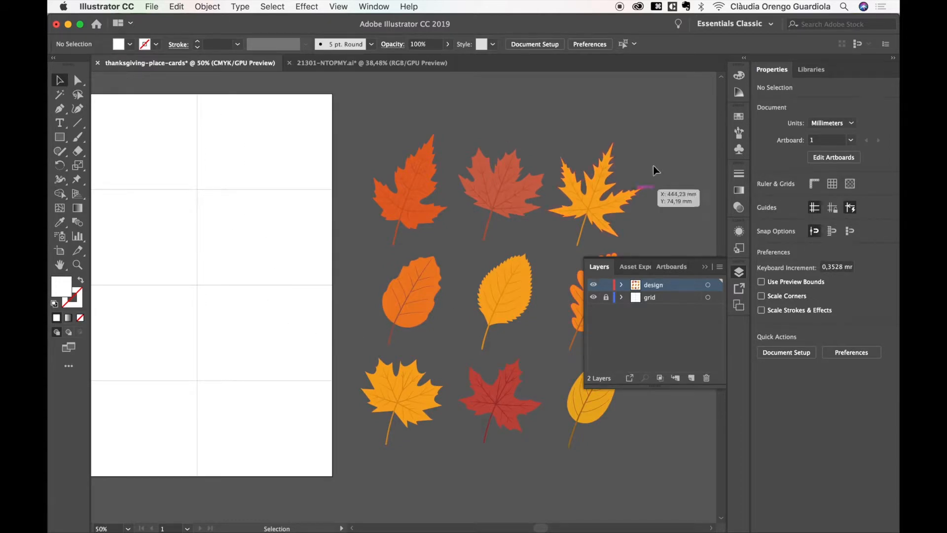
drag(667, 151, 387, 401)
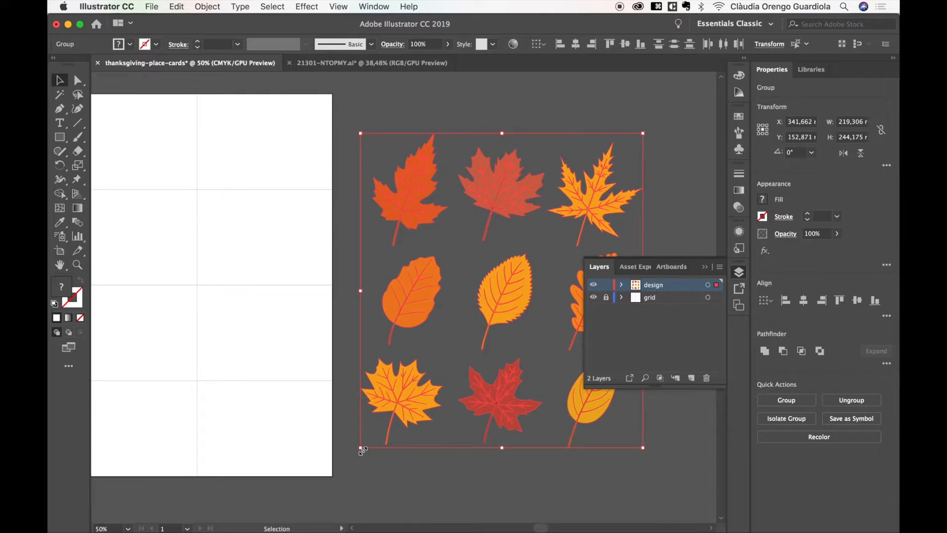
drag(361, 449, 571, 212)
key(super+z)
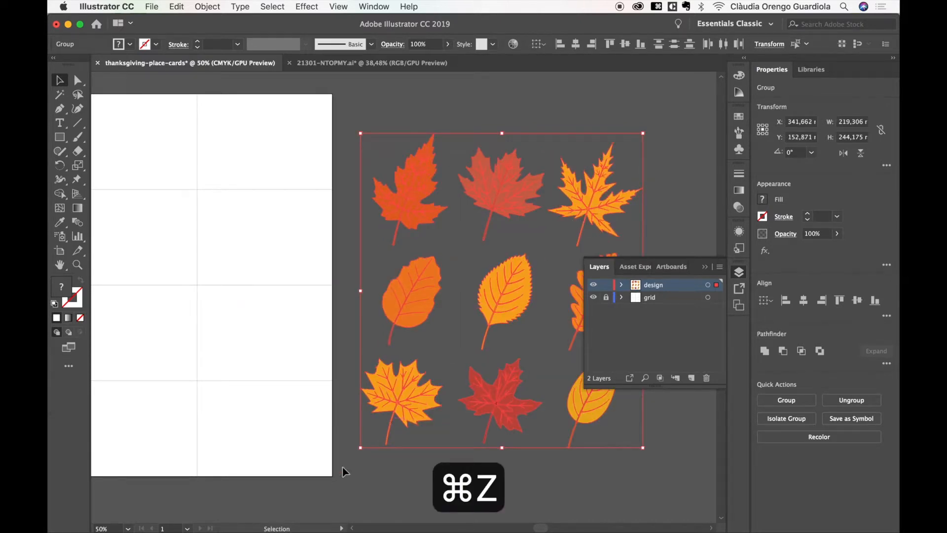
drag(360, 448, 541, 468)
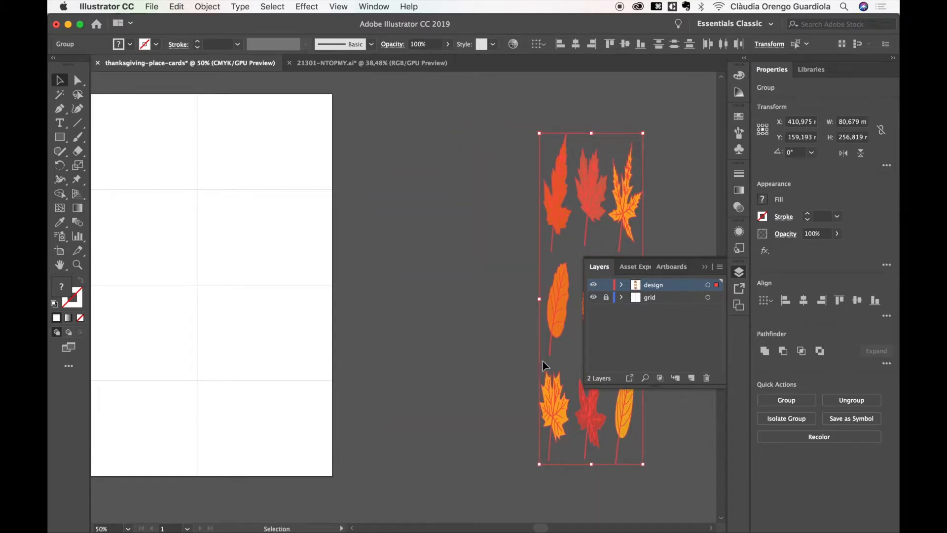
key(super+z)
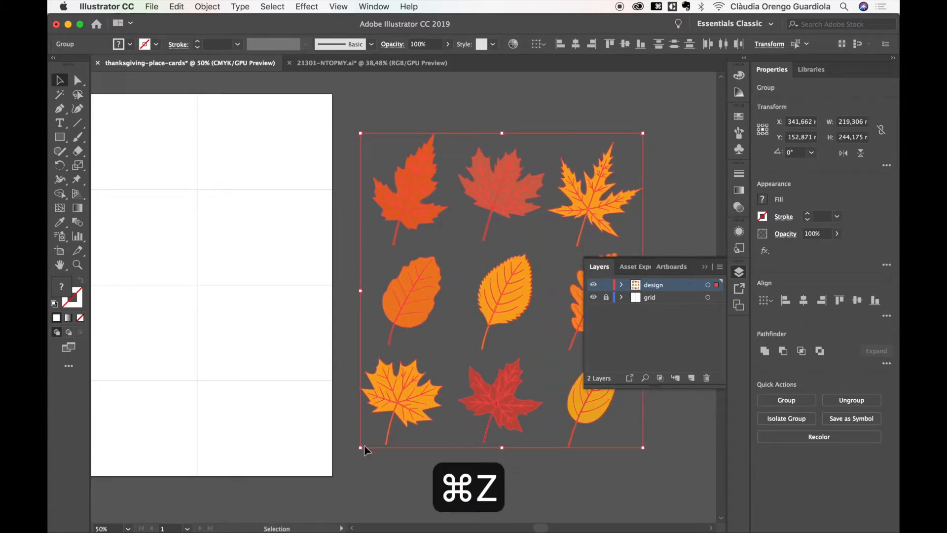
Scale the leaves down proportionally to about 35 by 39 mm and place them just beyond the artboard's right edge
drag(362, 447, 385, 217)
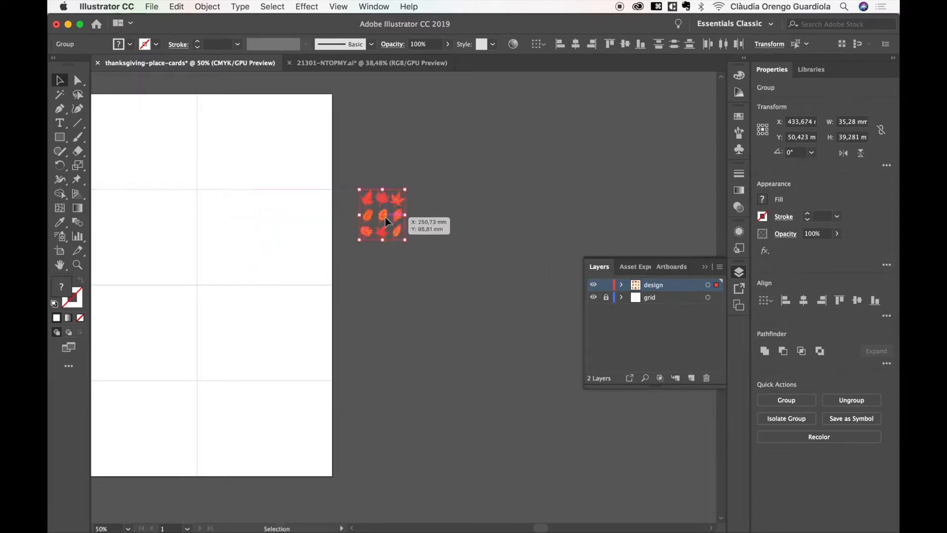
scroll(407, 229, left, 4)
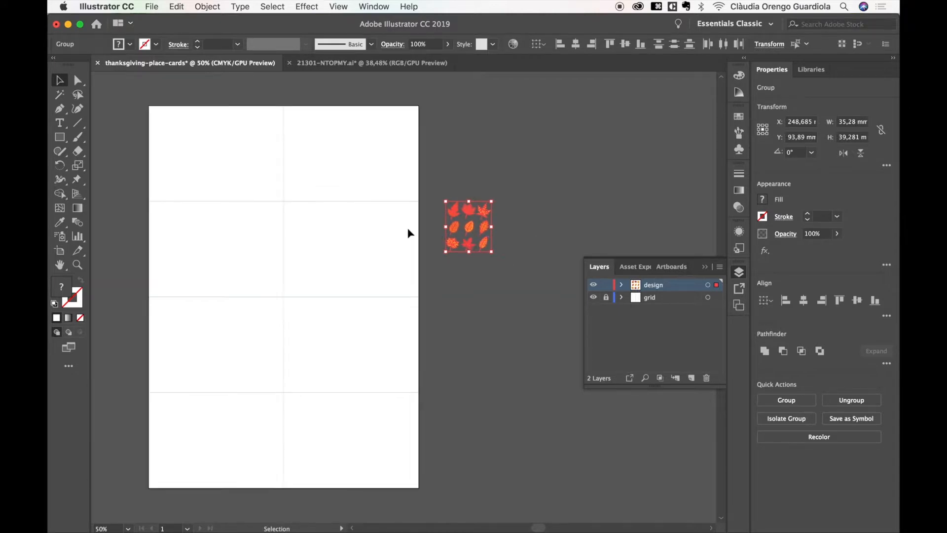
click(513, 222)
click(709, 266)
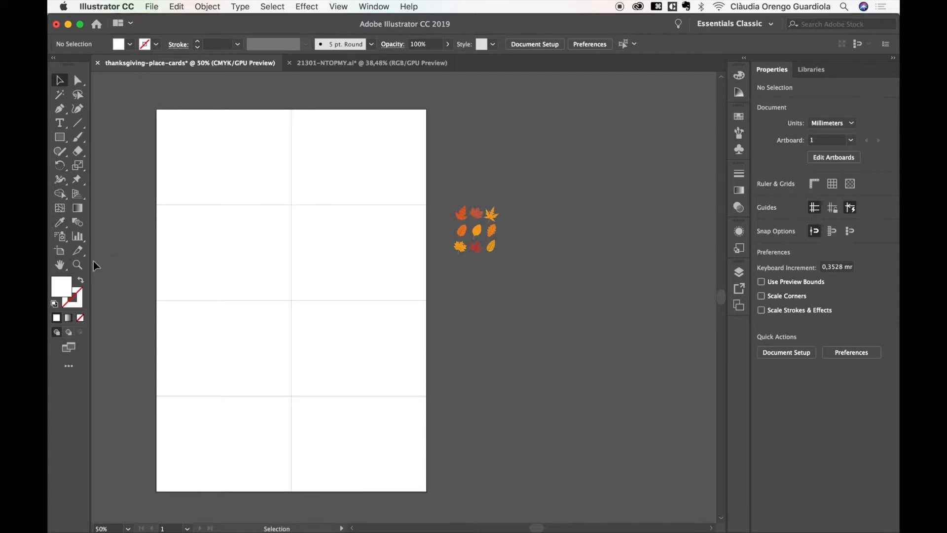
Spread the nine leaves apart one by one into a loose, non-overlapping arrangement right of the artboard
click(78, 264)
click(478, 238)
click(479, 238)
click(278, 390)
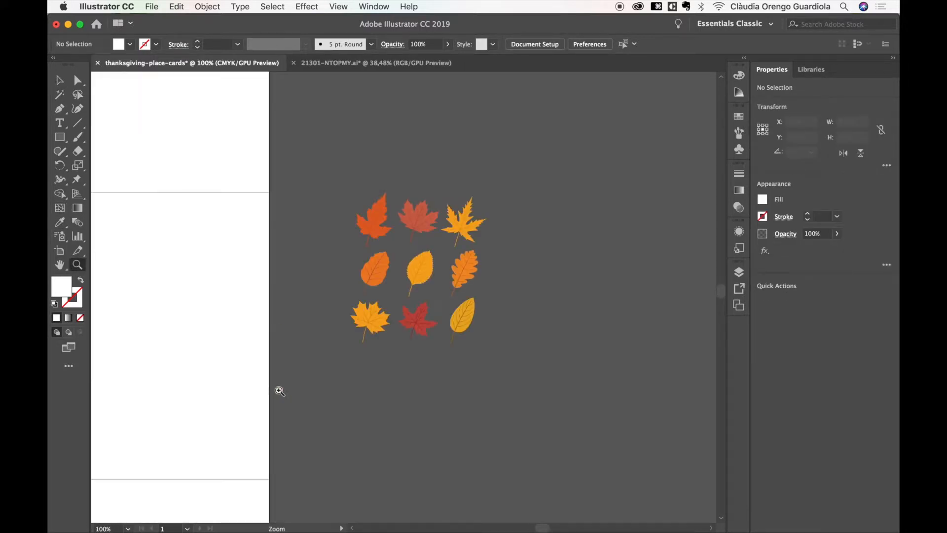
click(382, 335)
click(425, 223)
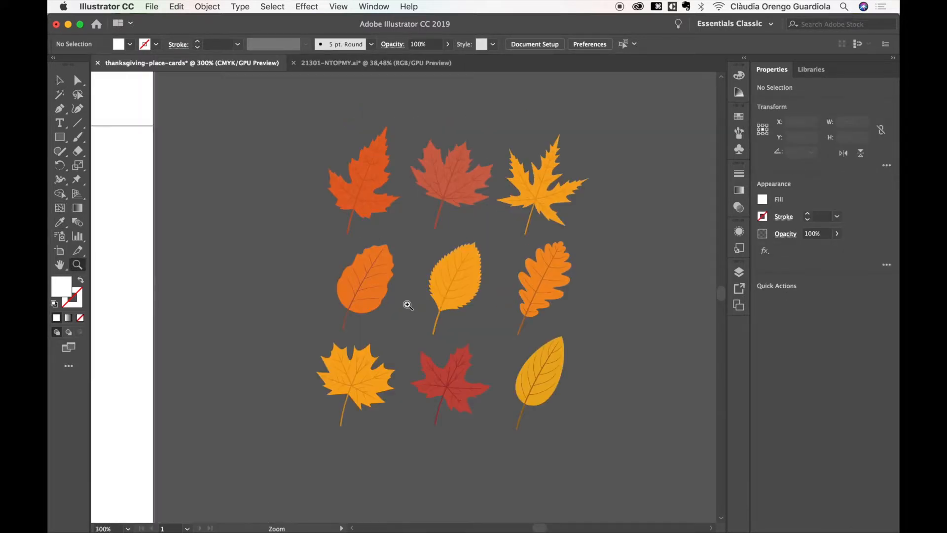
key(super+minus)
key(v)
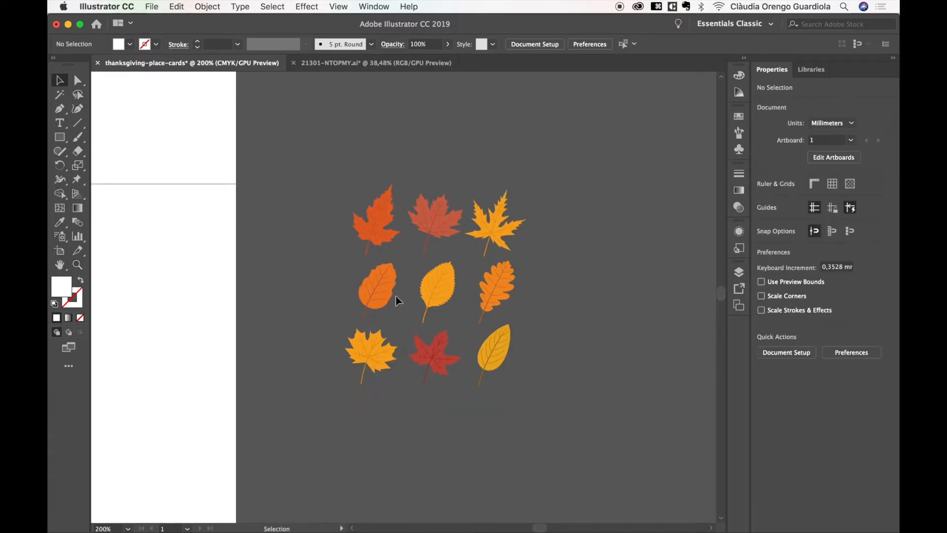
drag(490, 221, 577, 147)
drag(439, 227, 535, 214)
drag(504, 291, 608, 228)
drag(494, 348, 514, 281)
drag(378, 276, 598, 299)
drag(423, 356, 656, 171)
drag(395, 231, 681, 261)
drag(437, 299, 638, 102)
drag(370, 363, 600, 317)
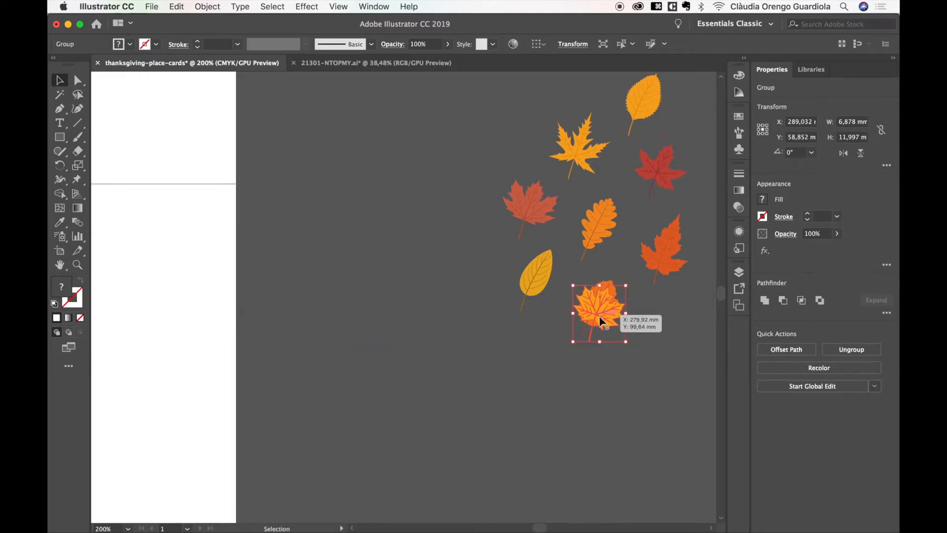
drag(612, 282, 479, 250)
click(557, 297)
scroll(558, 297, right, 3)
scroll(558, 297, up, 1)
scroll(558, 297, right, 3)
scroll(558, 296, up, 3)
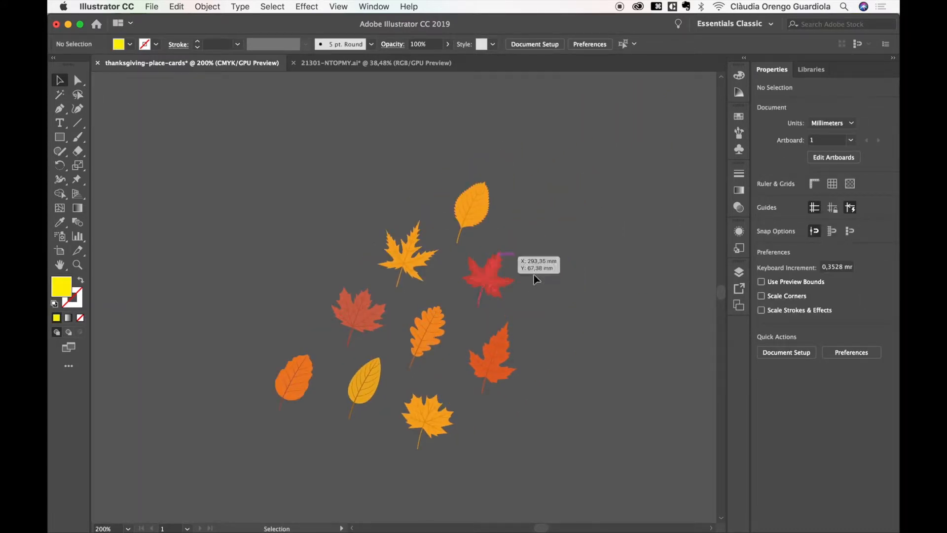
Make a new pattern from all nine leaves and turn off the notice about added pattern swatches
scroll(305, 246, down, 2)
scroll(305, 246, left, 2)
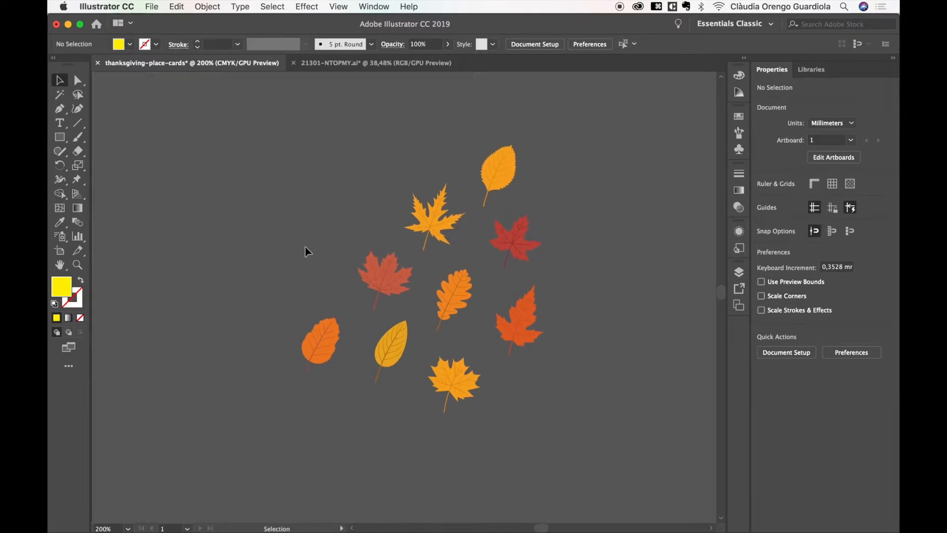
scroll(304, 246, up, 1)
scroll(305, 245, right, 1)
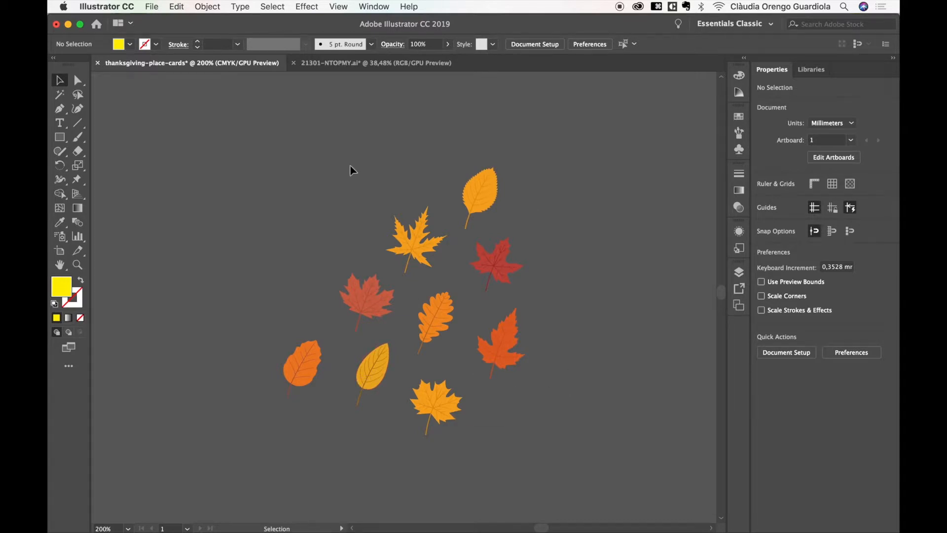
drag(280, 161, 530, 436)
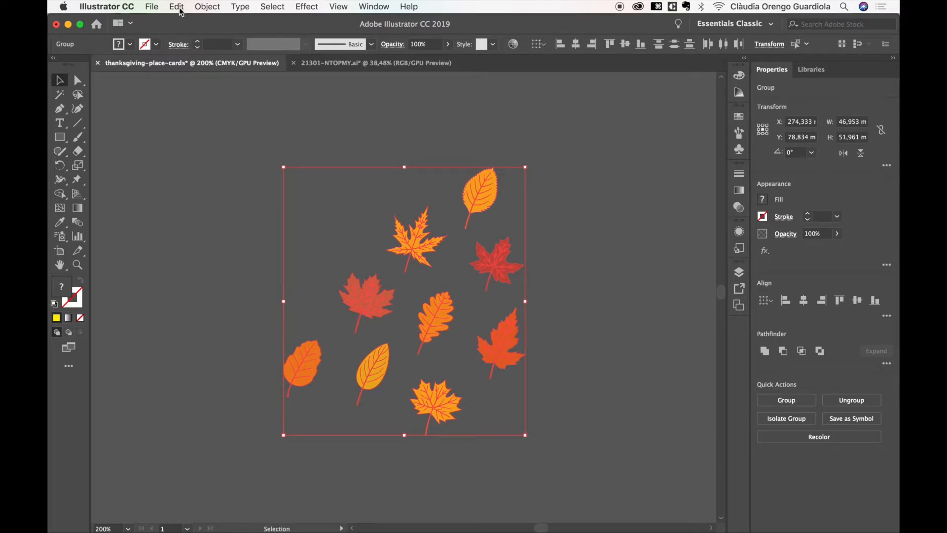
click(196, 9)
mouse_move(256, 270)
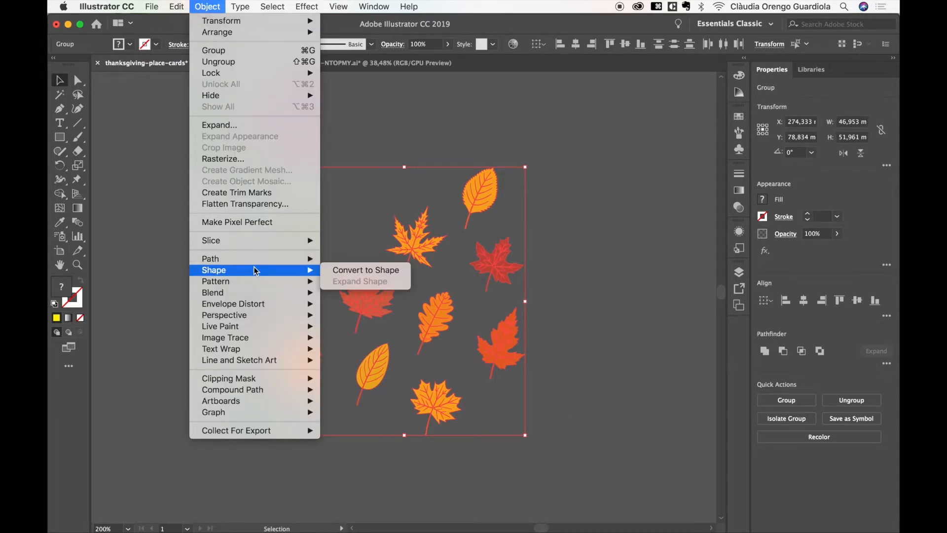
click(345, 284)
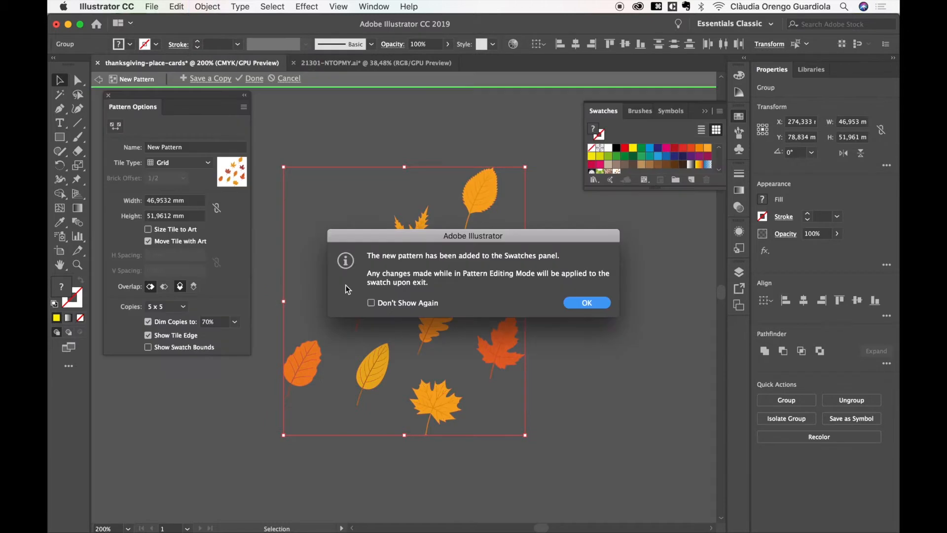
click(401, 303)
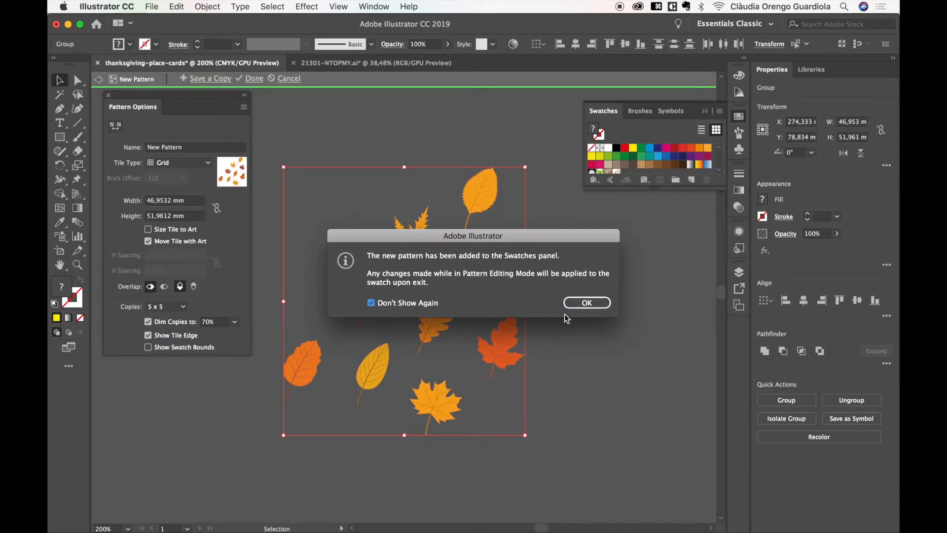
click(586, 304)
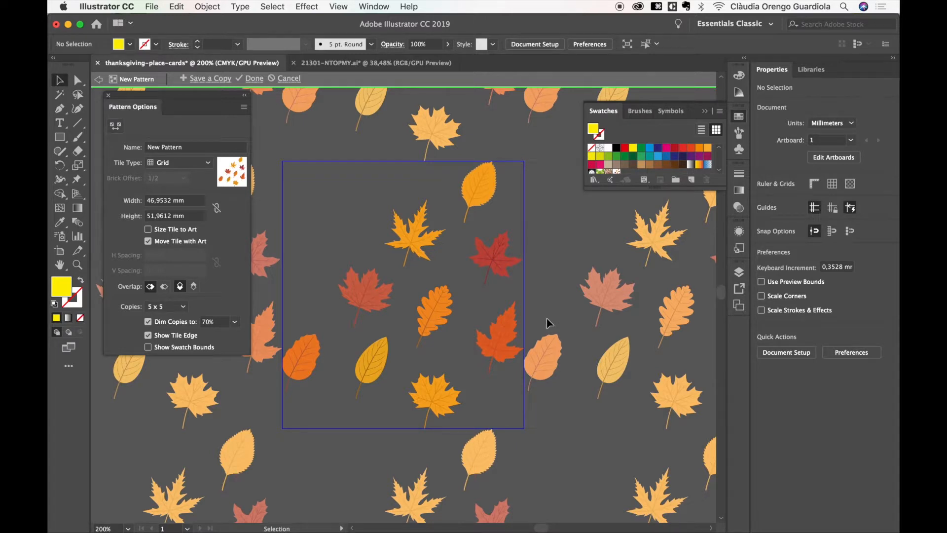
Name the new pattern "fall pattern"
key(super+minus)
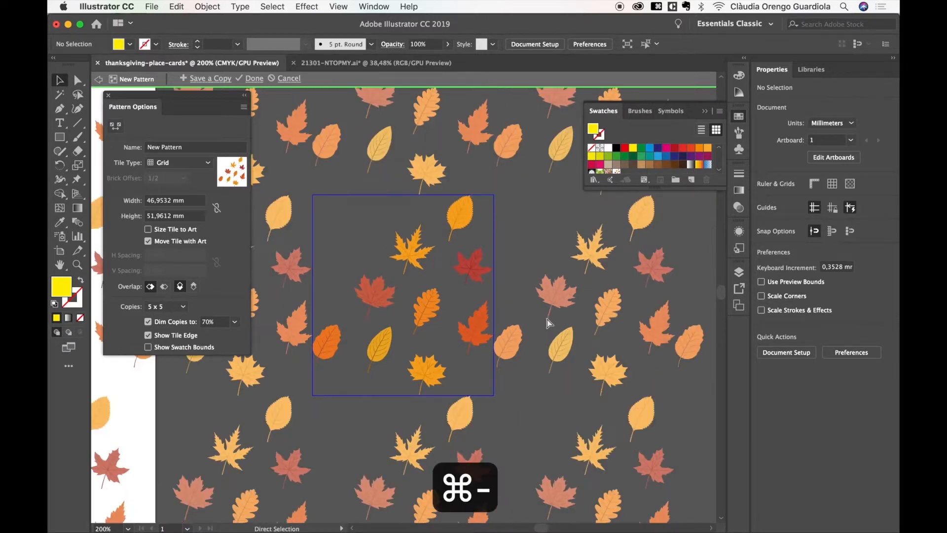
key(super+minus)
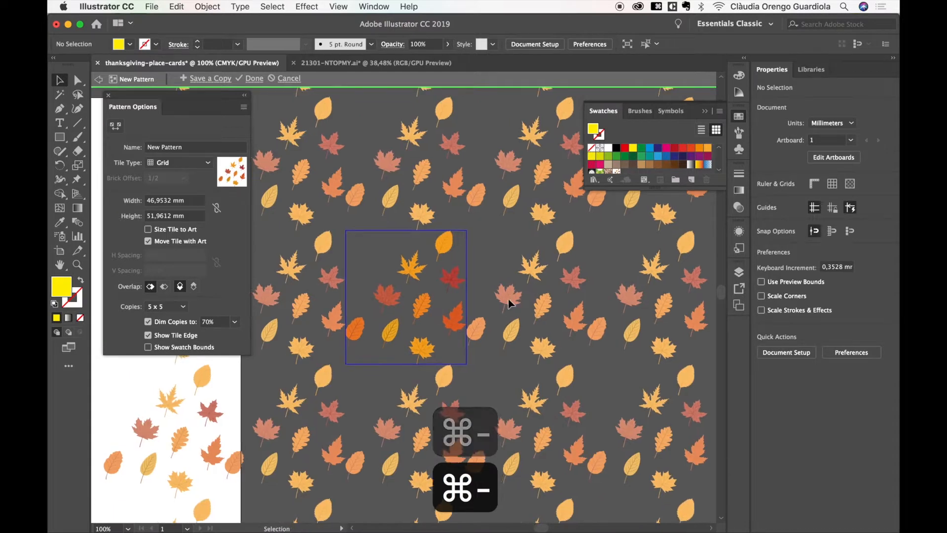
scroll(508, 299, down, 3)
scroll(508, 299, right, 3)
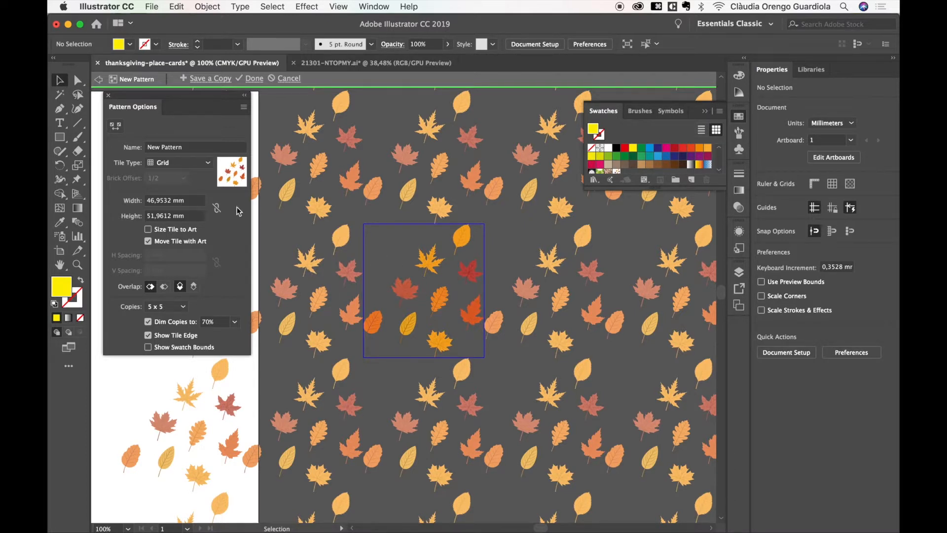
click(188, 147)
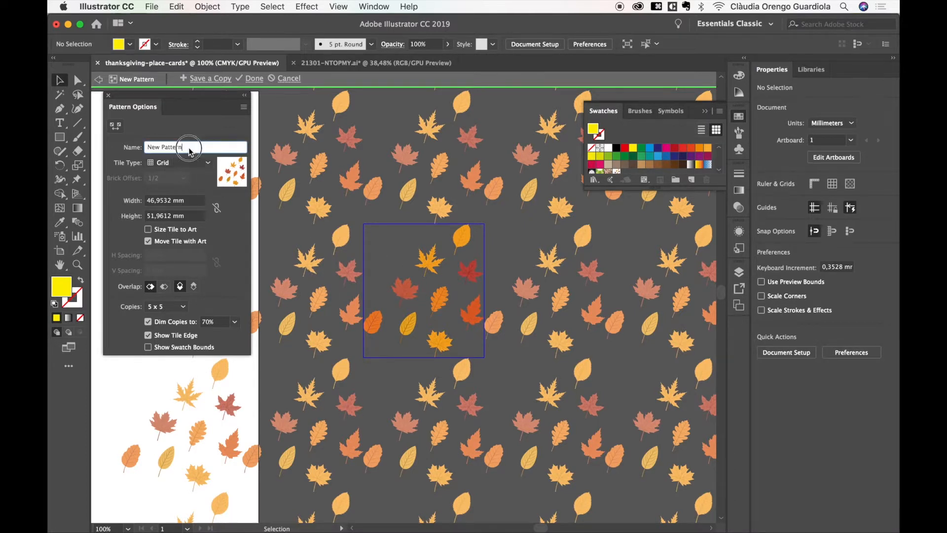
text(fall)
Try the Brick by Row and Brick by Column tile types, and set the pattern's tile type to Hex by Column
click(173, 165)
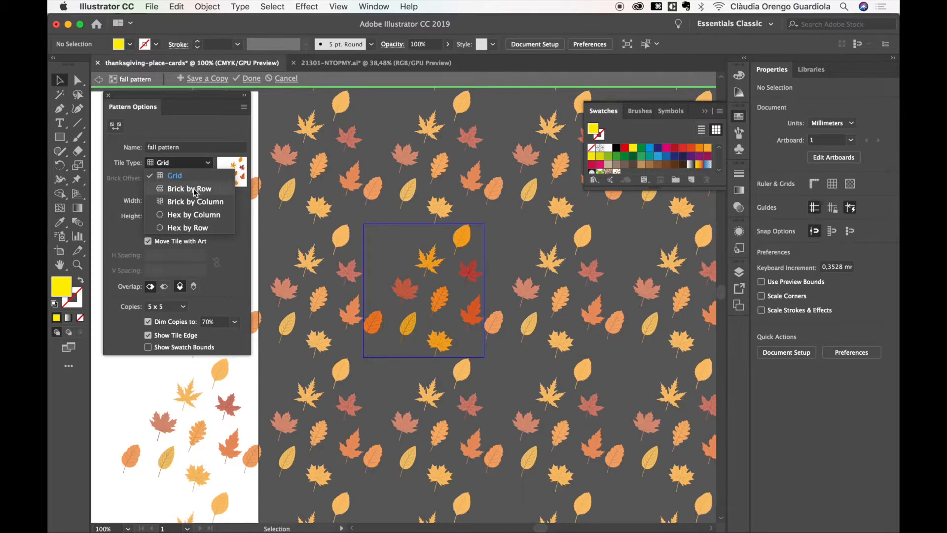
click(194, 189)
click(185, 165)
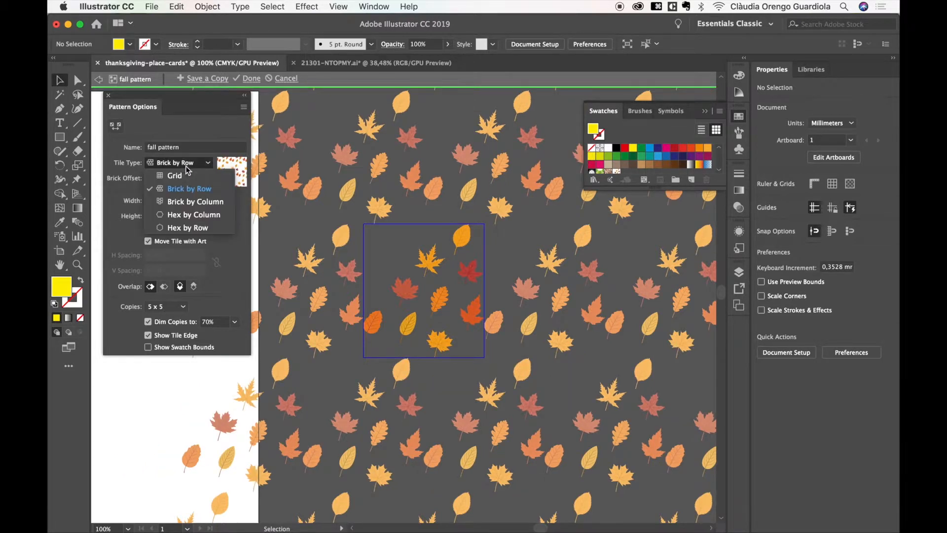
click(185, 175)
click(184, 178)
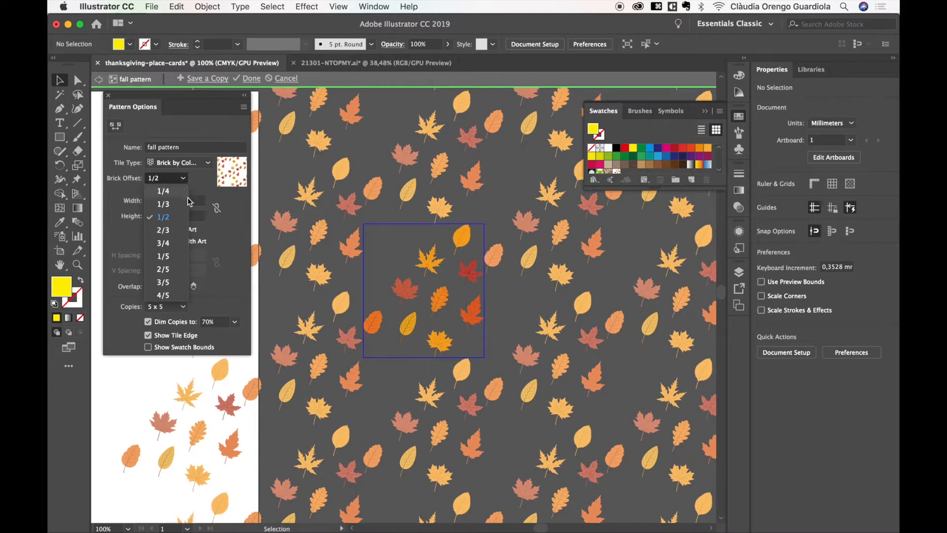
click(201, 184)
click(196, 167)
click(199, 214)
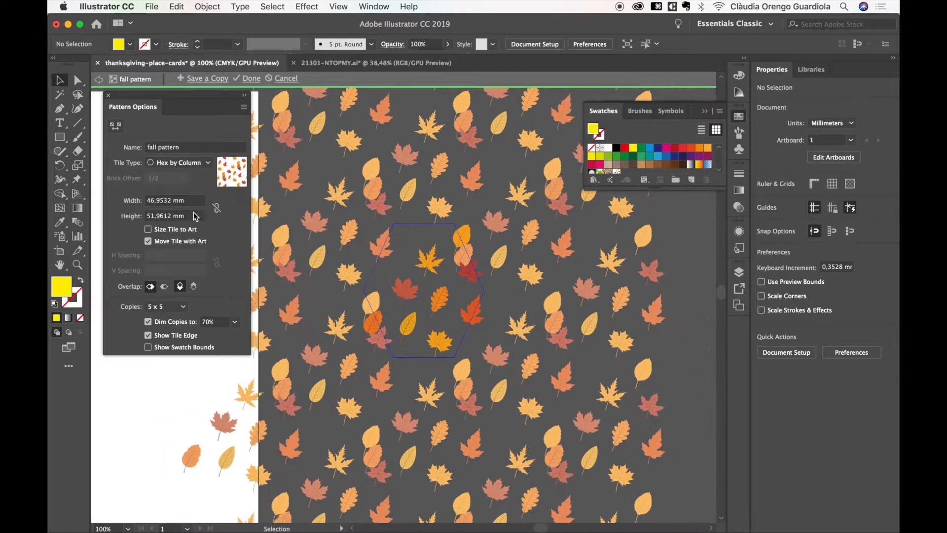
Resize the hexagonal tile with the Pattern Tile tool to about 55 mm wide and 51 mm high
click(117, 127)
drag(363, 291, 335, 291)
drag(372, 224, 379, 244)
drag(480, 299, 509, 299)
drag(427, 243, 429, 226)
drag(347, 292, 367, 291)
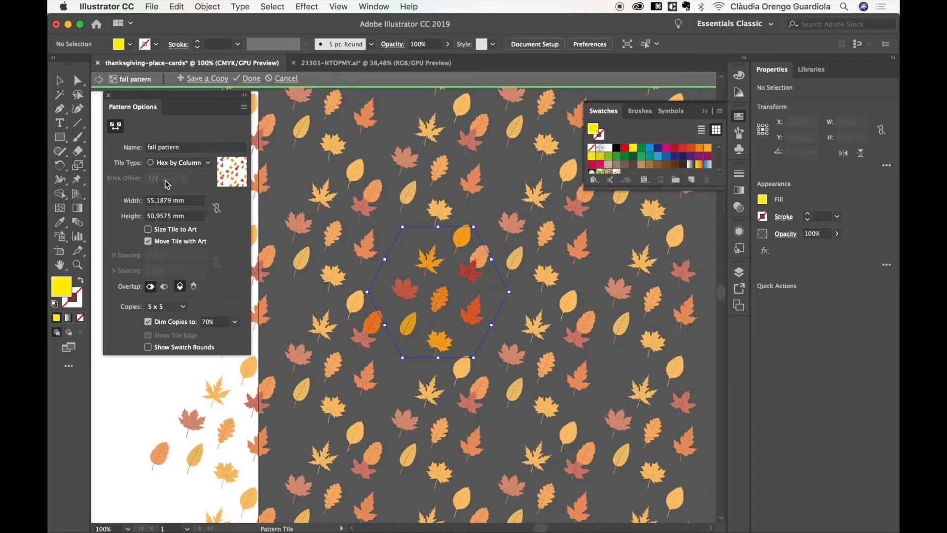
key(v)
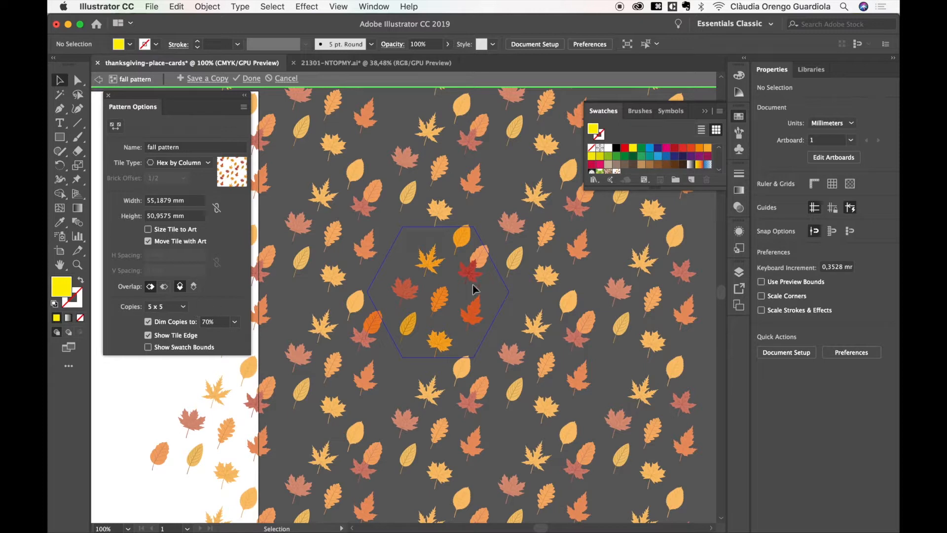
click(179, 162)
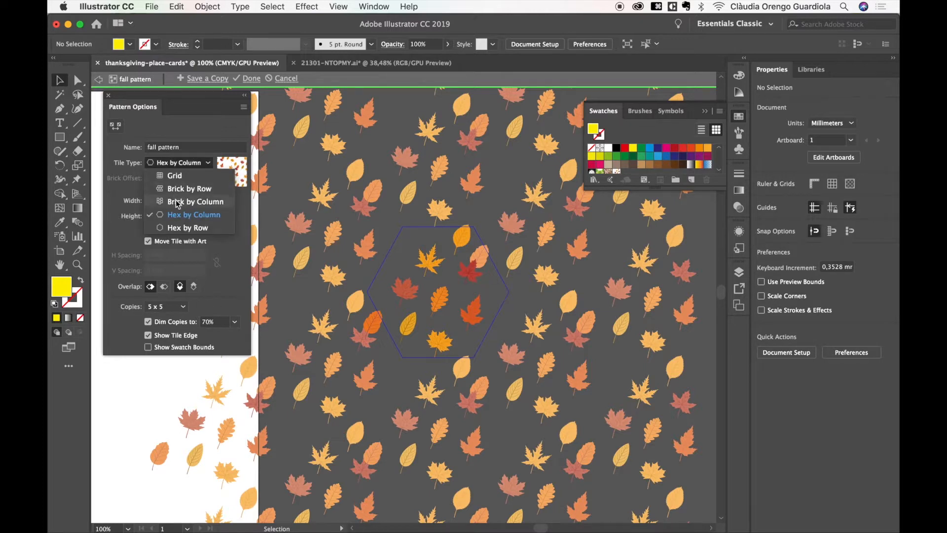
click(125, 174)
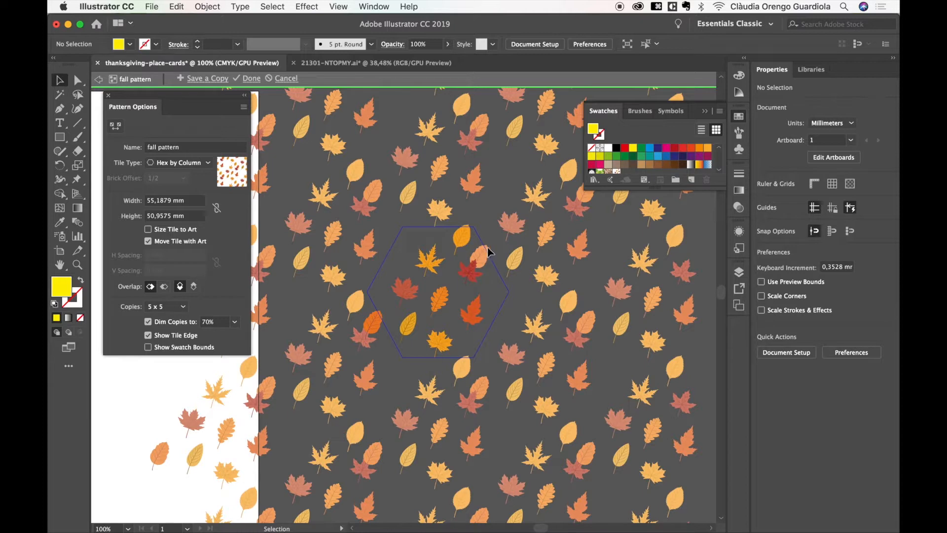
Move the overlapping orange oval leaf to the hexagon's upper-left corner and shift the neighbouring leaves to even out the gaps
drag(487, 252, 403, 238)
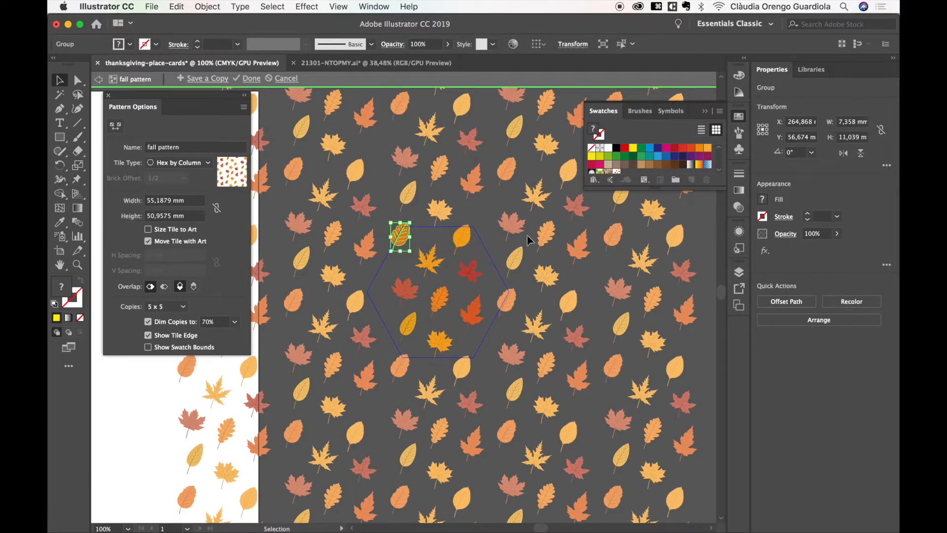
mouse_move(467, 312)
mouse_down()
mouse_move(472, 324)
mouse_move(460, 312)
mouse_up()
drag(476, 271, 492, 269)
drag(403, 290, 397, 294)
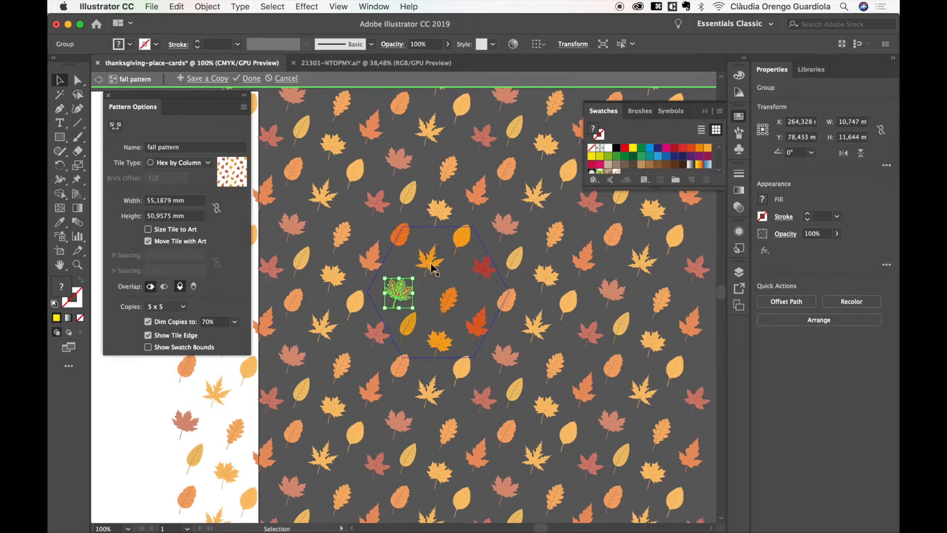
click(412, 207)
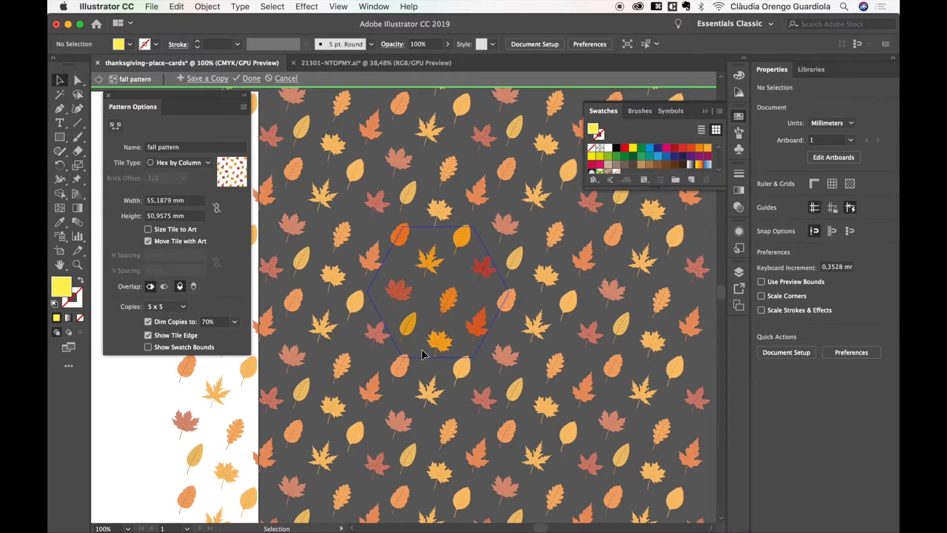
Nudge the dark red maple leaf two increments to the left within the pattern tile
scroll(352, 187, up, 10)
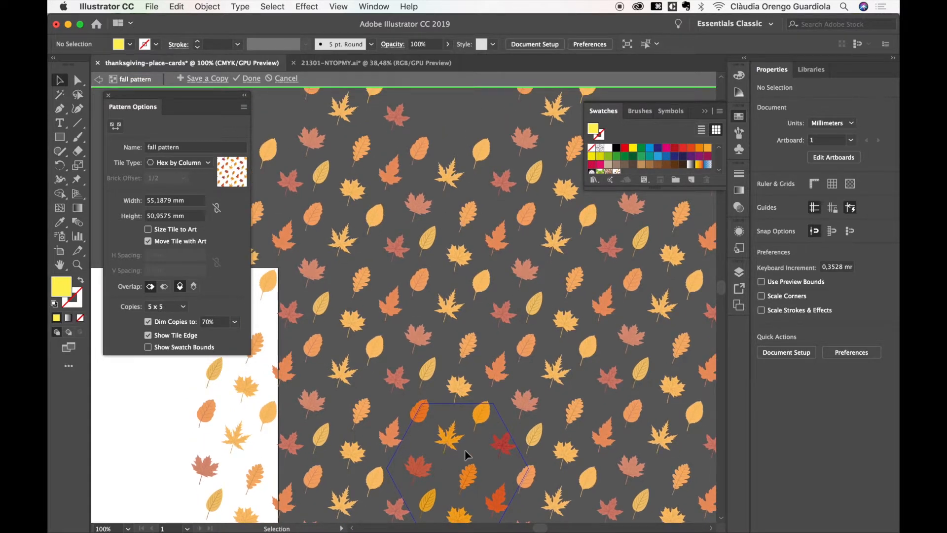
scroll(439, 336, down, 1)
scroll(439, 336, down, 5)
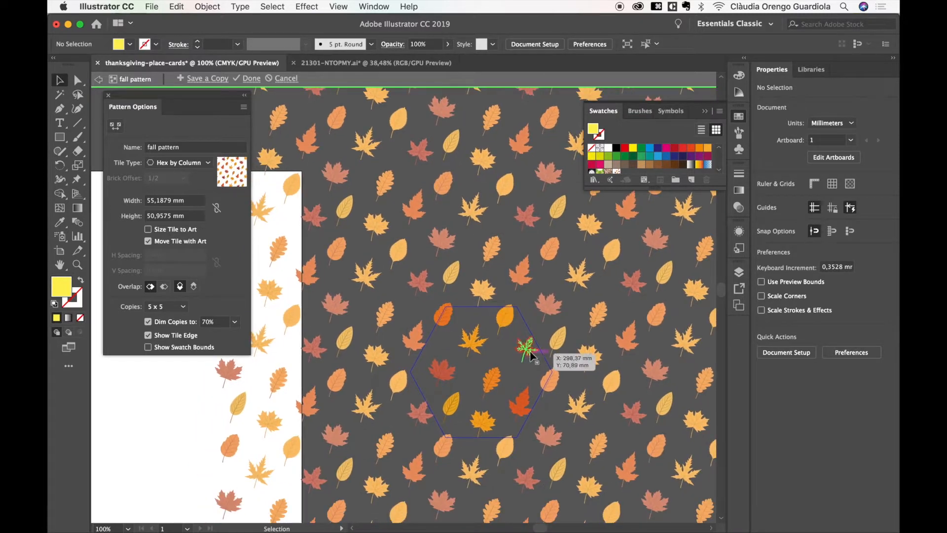
click(525, 354)
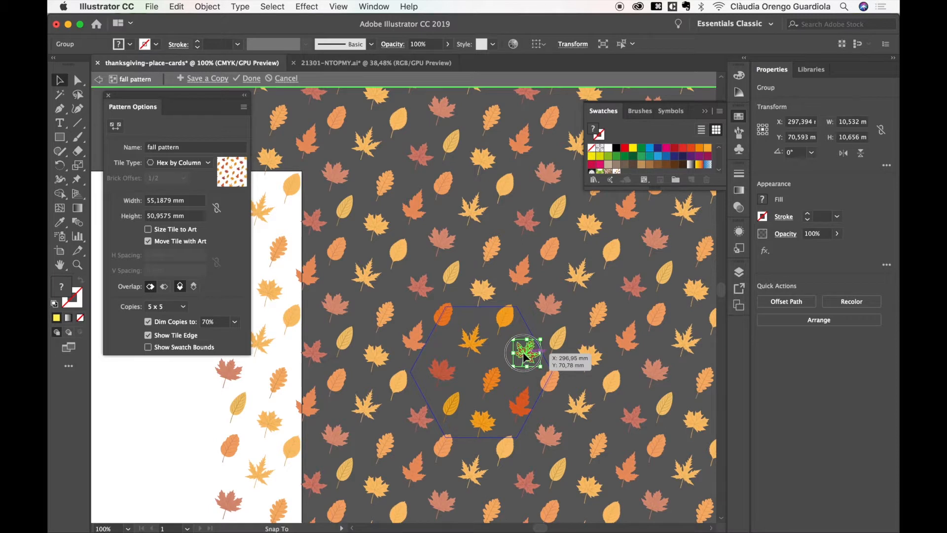
key(Left)
key(Left)
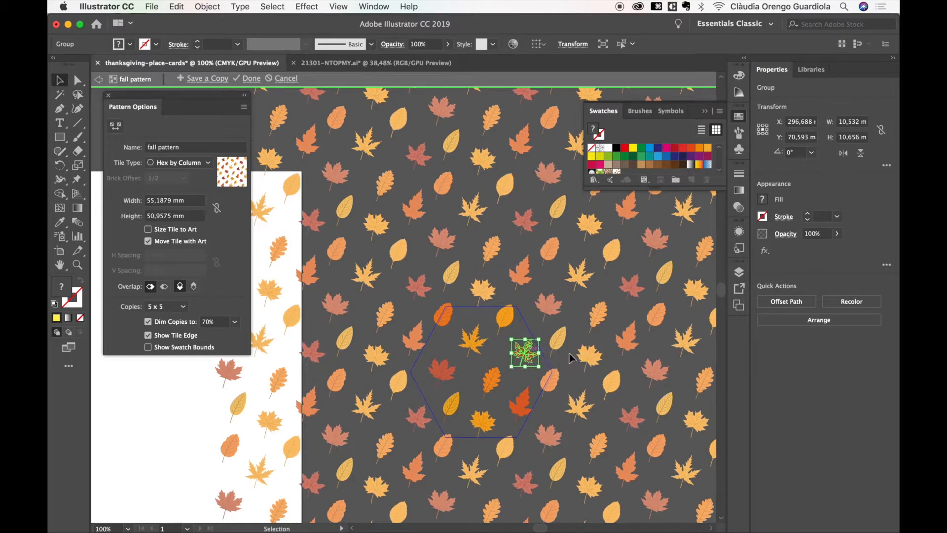
click(572, 356)
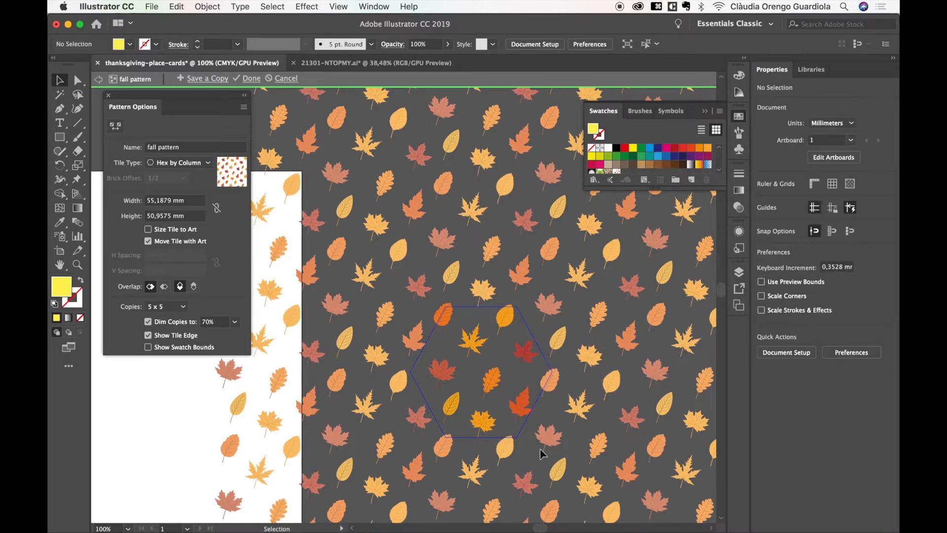
Try rotating the oak leaf in the middle of the tile by 180° and undo the rotation
click(493, 385)
drag(507, 363, 454, 444)
click(573, 366)
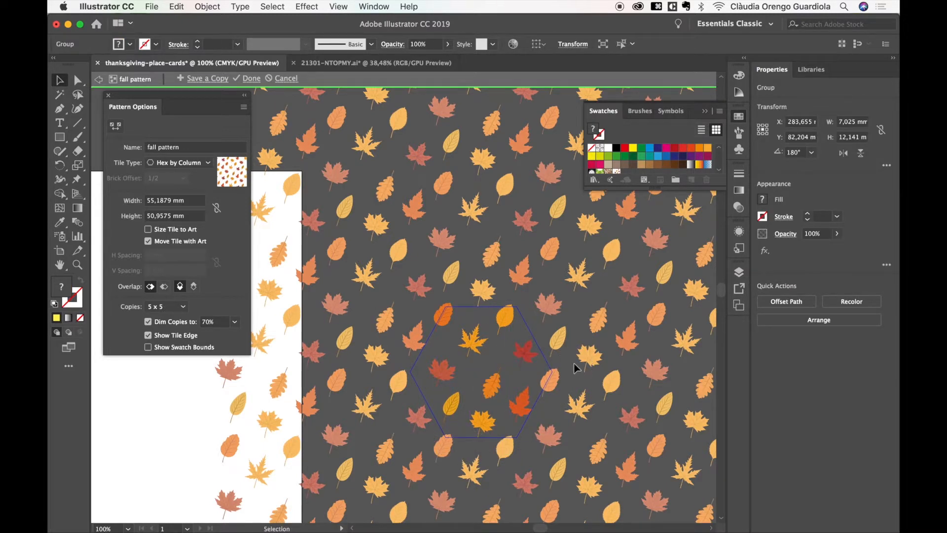
key(super+z)
key(super+z)
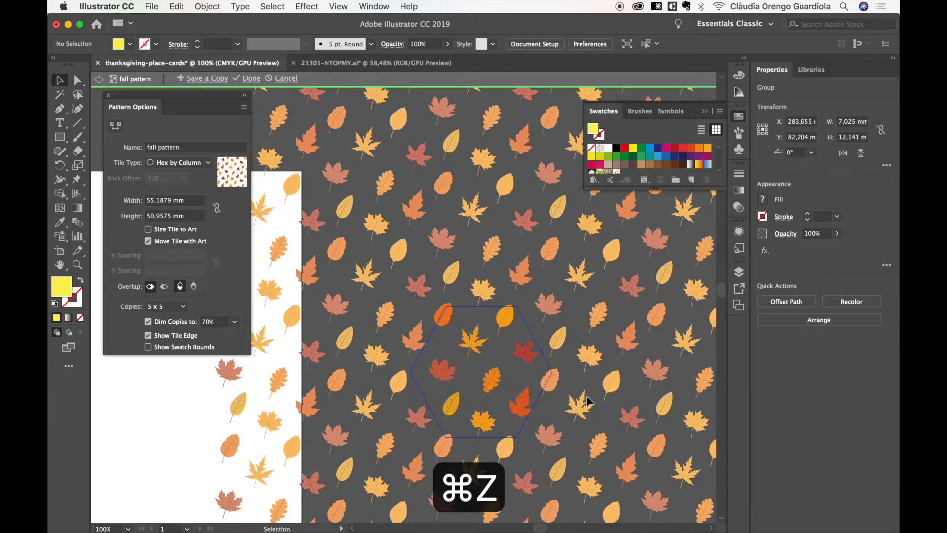
Shift the central oak leaf slightly up and to the right, and exit pattern editing mode
click(488, 393)
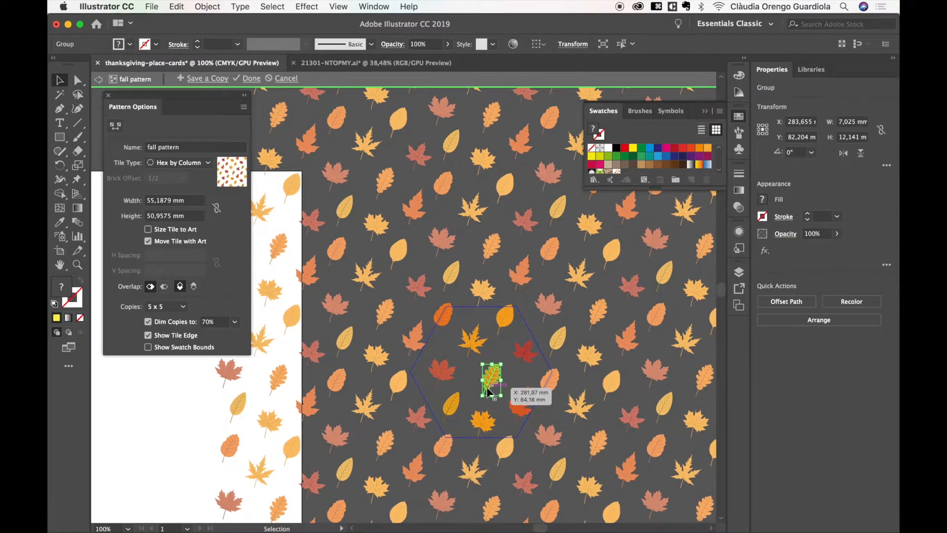
click(569, 349)
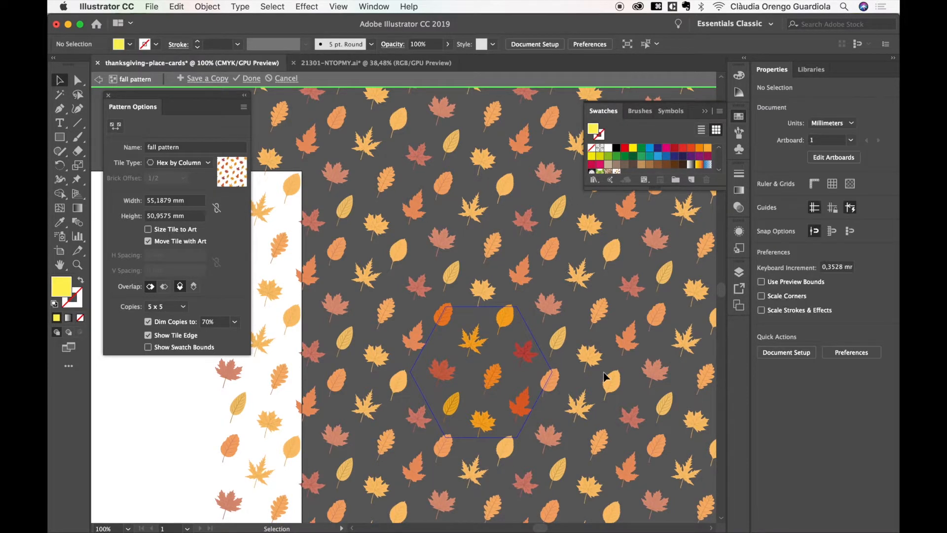
scroll(605, 379, down, 2)
scroll(605, 379, right, 2)
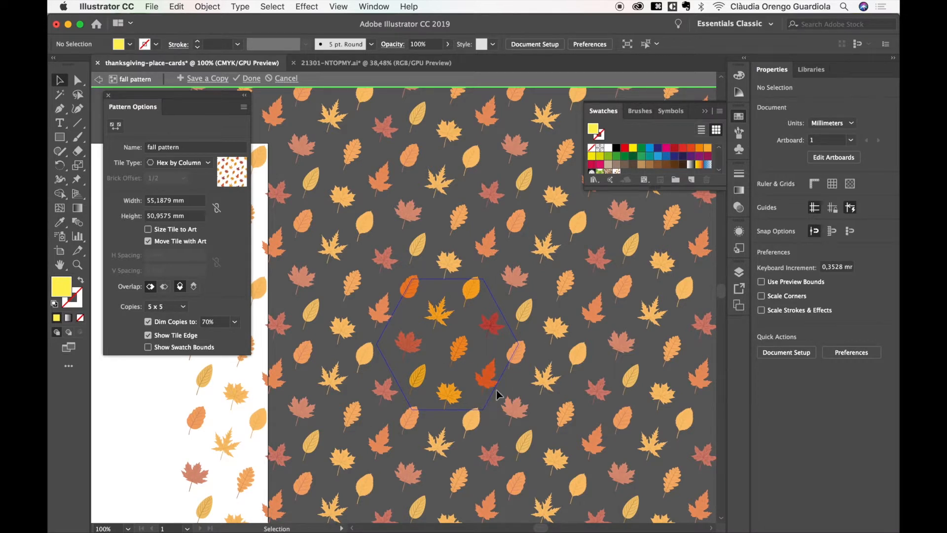
click(591, 241)
double_click(591, 241)
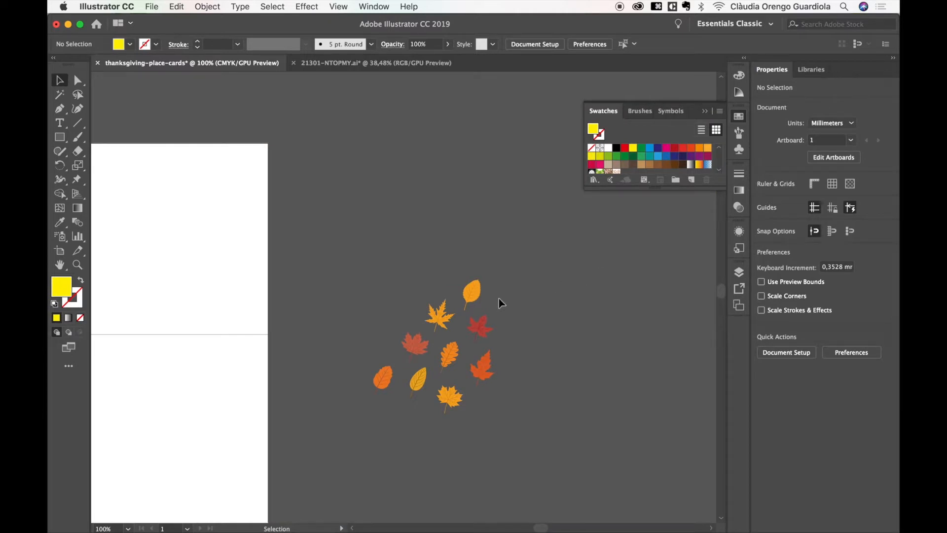
Enlarge the Swatches panel to show all swatches, including the leaf pattern, and check where it is listed among the available panels
drag(717, 188, 716, 238)
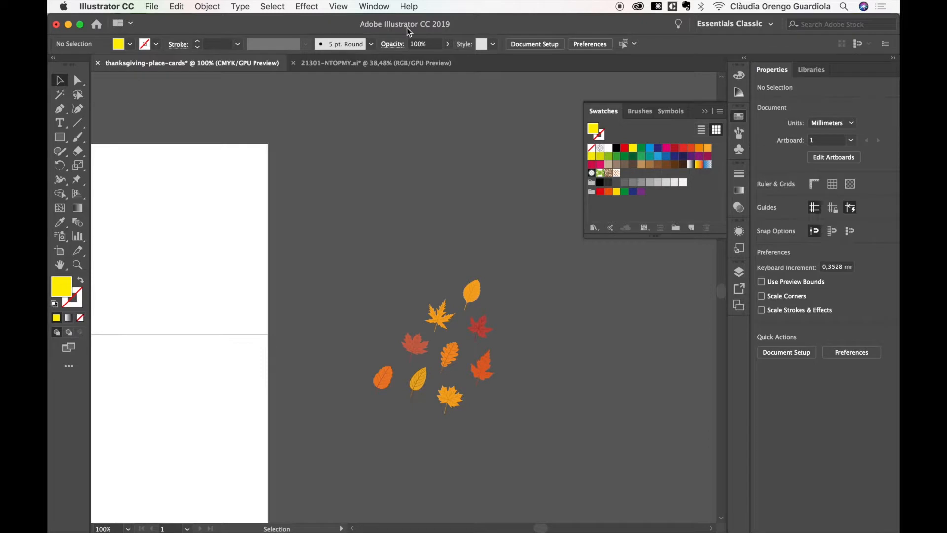
click(387, 12)
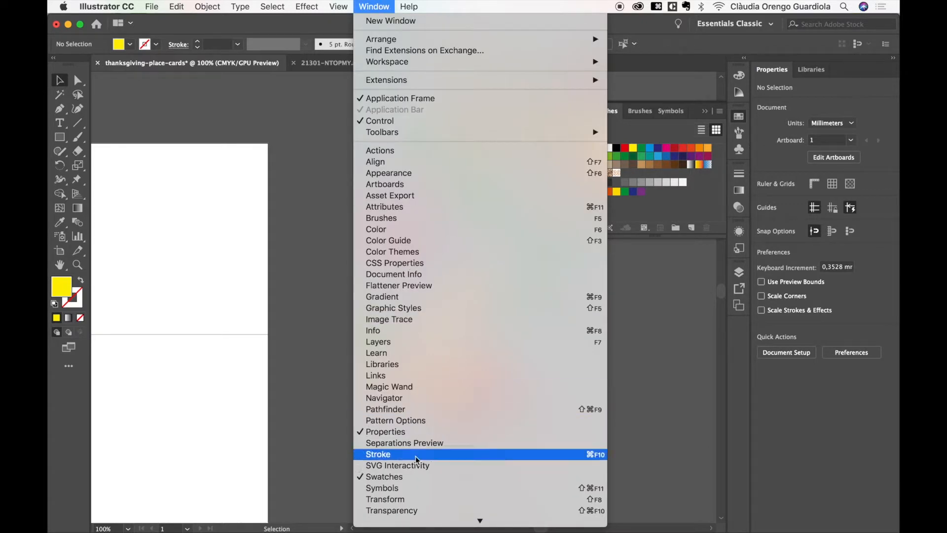
click(415, 477)
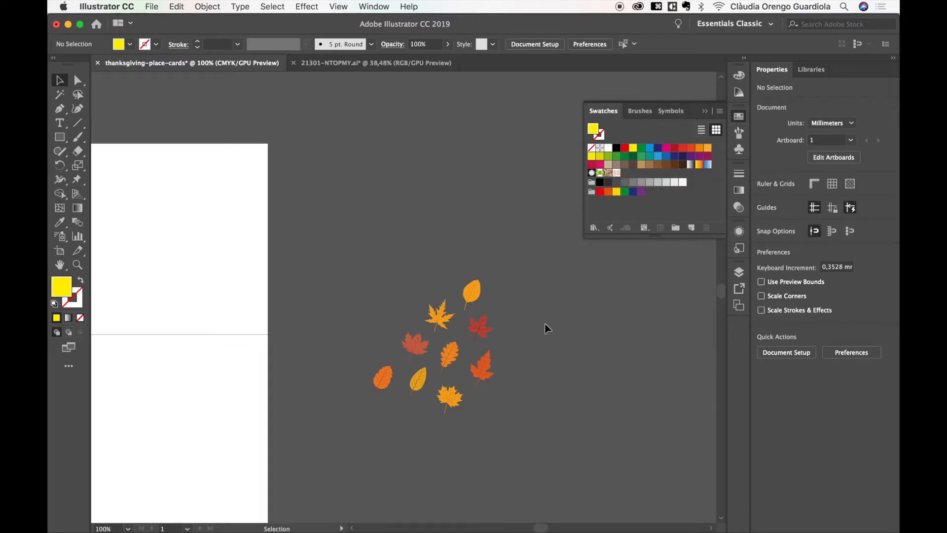
Copy all eight grid rectangles on the artboard, lock the grid layer and make the design layer active
scroll(528, 325, left, 8)
scroll(529, 325, down, 3)
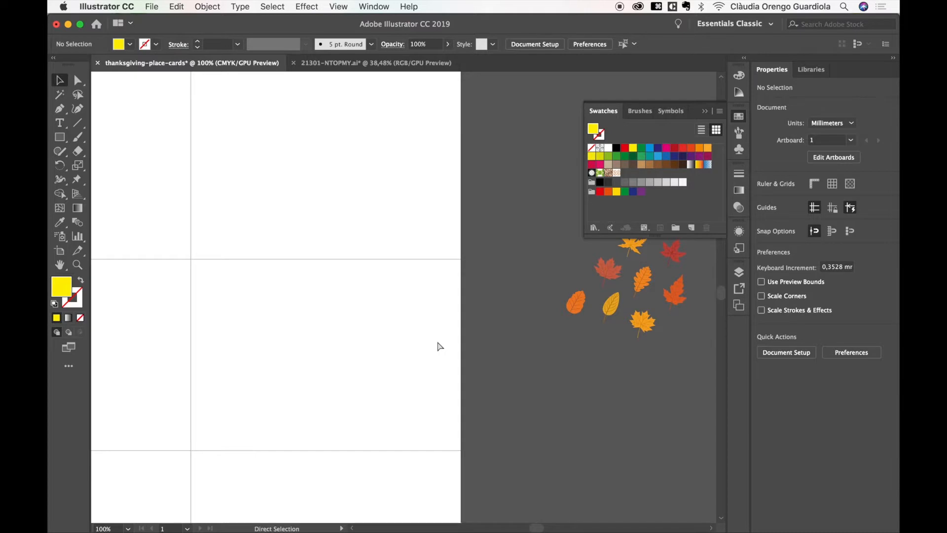
key(super+minus)
scroll(437, 341, right, 1)
scroll(437, 341, down, 1)
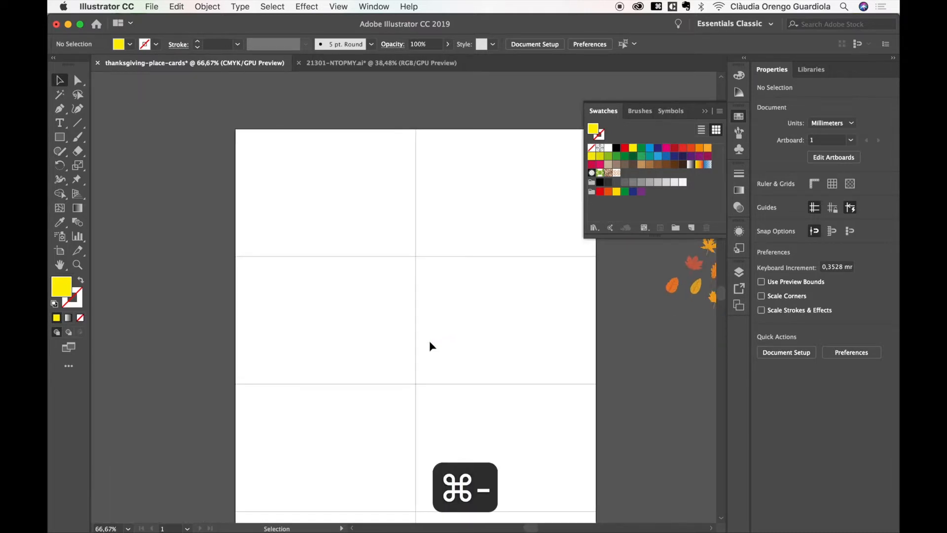
click(738, 273)
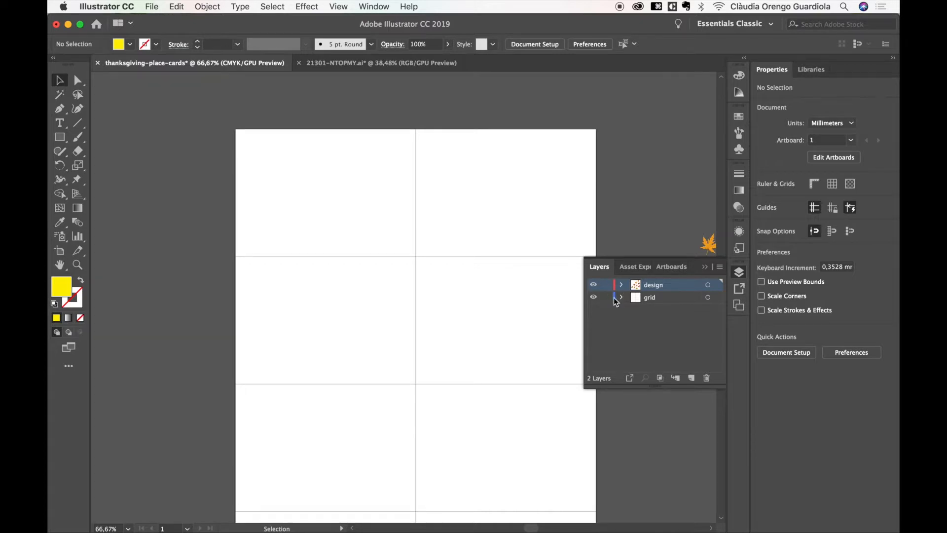
drag(207, 153, 553, 515)
key(super+c)
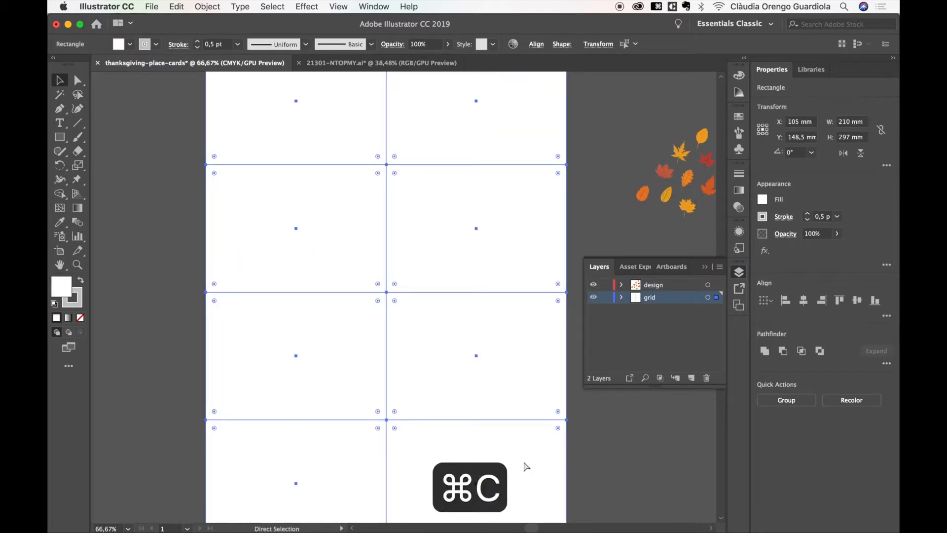
click(651, 287)
click(606, 297)
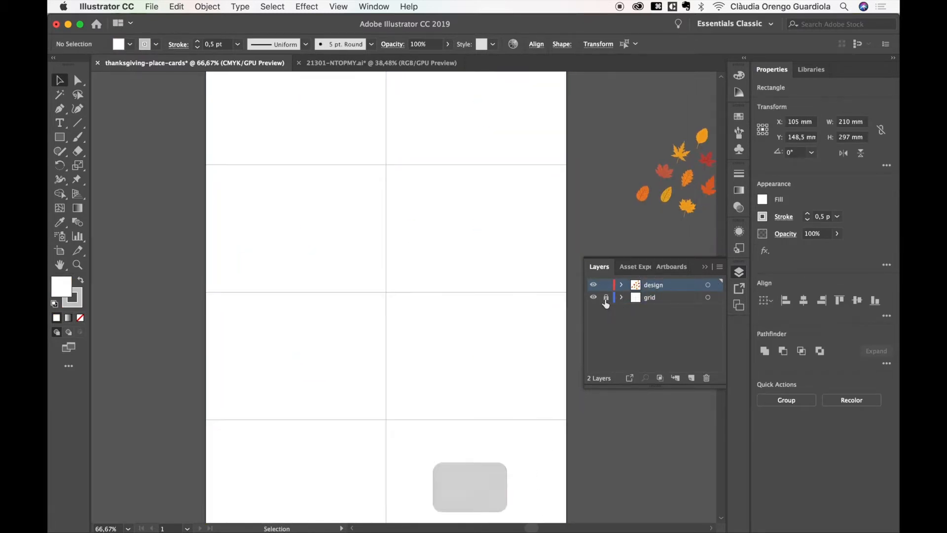
Create a new layer named background between the design and grid layers
click(691, 378)
drag(652, 286, 652, 301)
double_click(652, 297)
text(b)
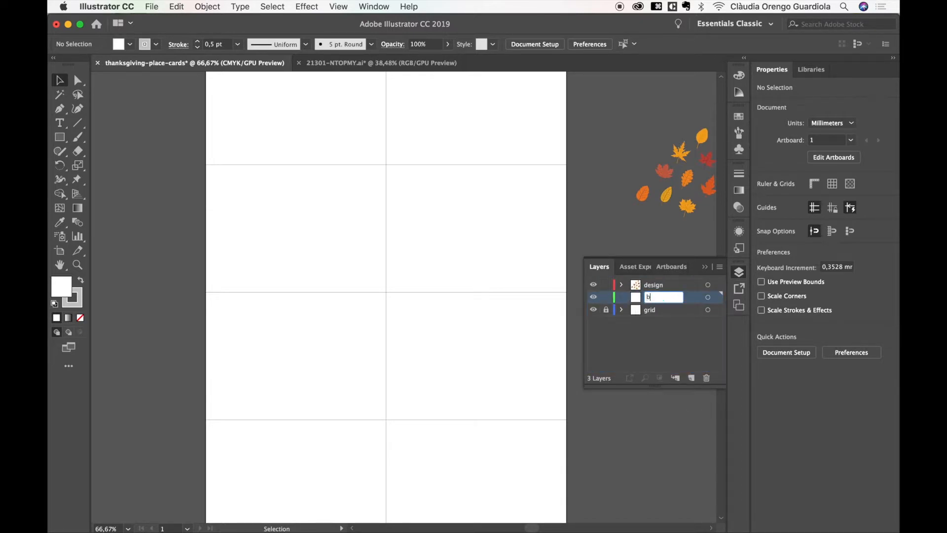
text(ackground)
key(Return)
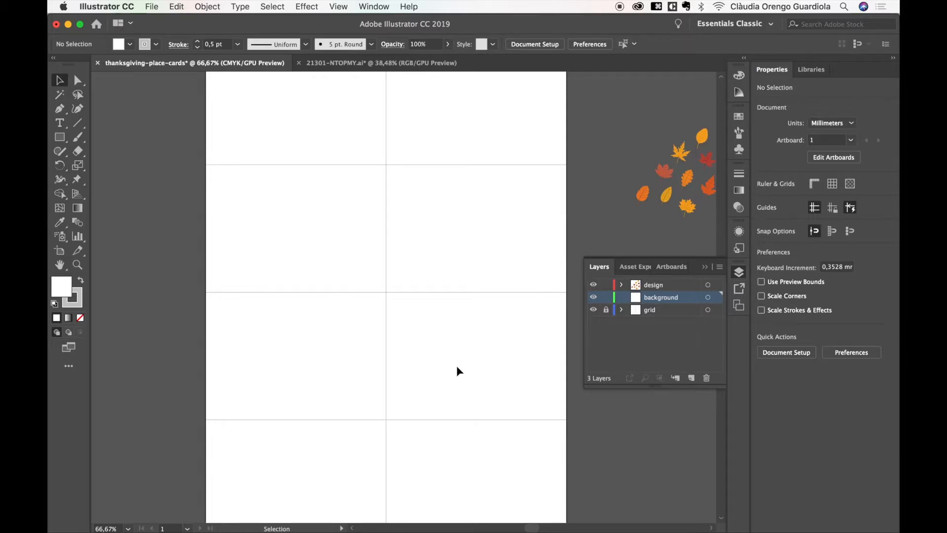
Try pasting the copied rectangles with the regular Paste command from two different views, and remove the pasted copies
key(super+v)
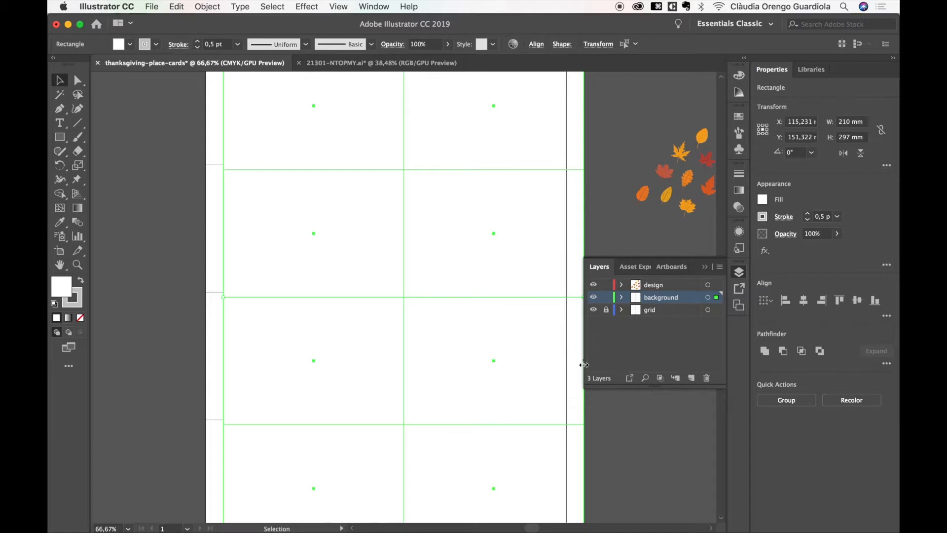
key(super+shift+a)
scroll(489, 304, right, 10)
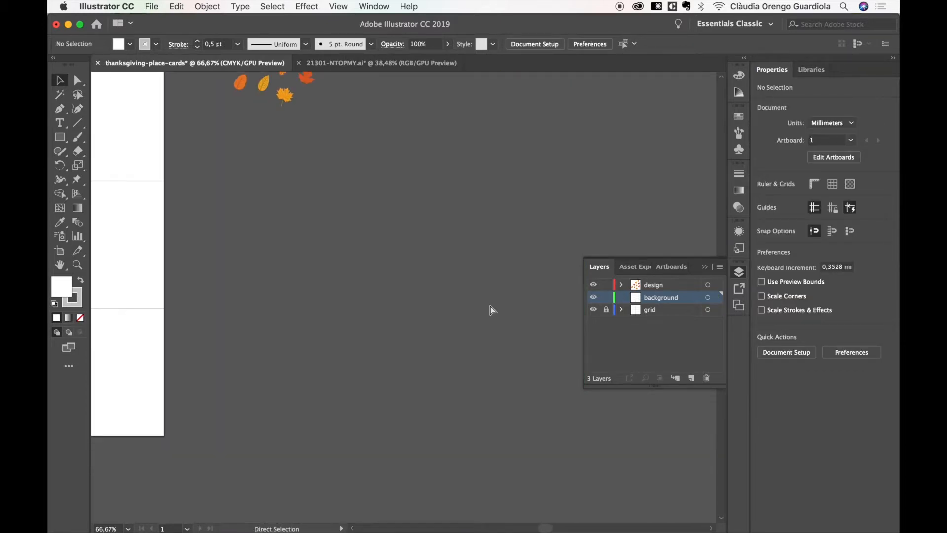
key(super+v)
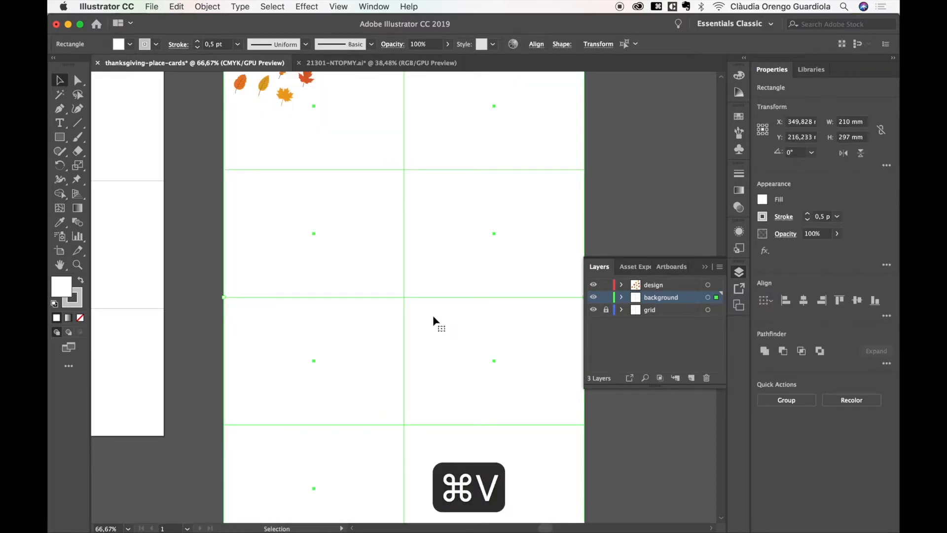
key(Delete)
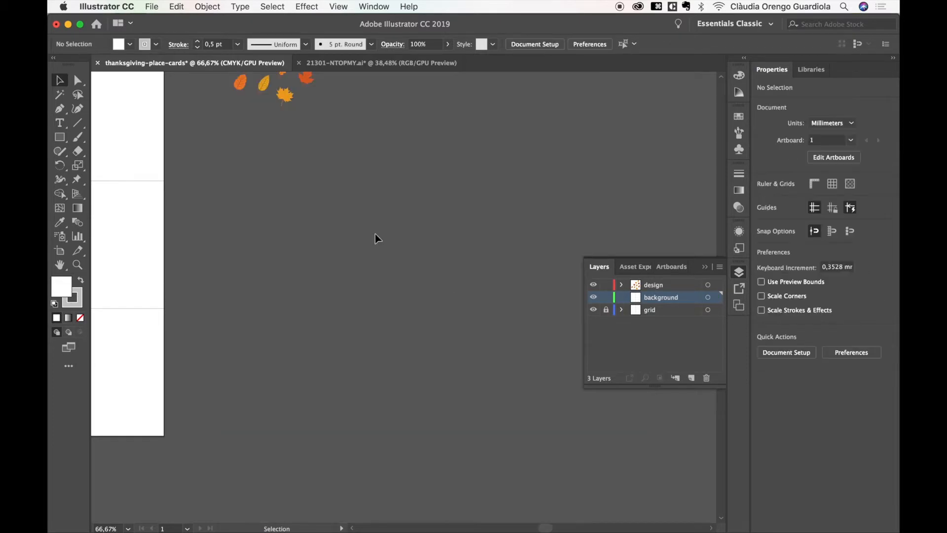
scroll(366, 226, left, 10)
scroll(366, 224, left, 2)
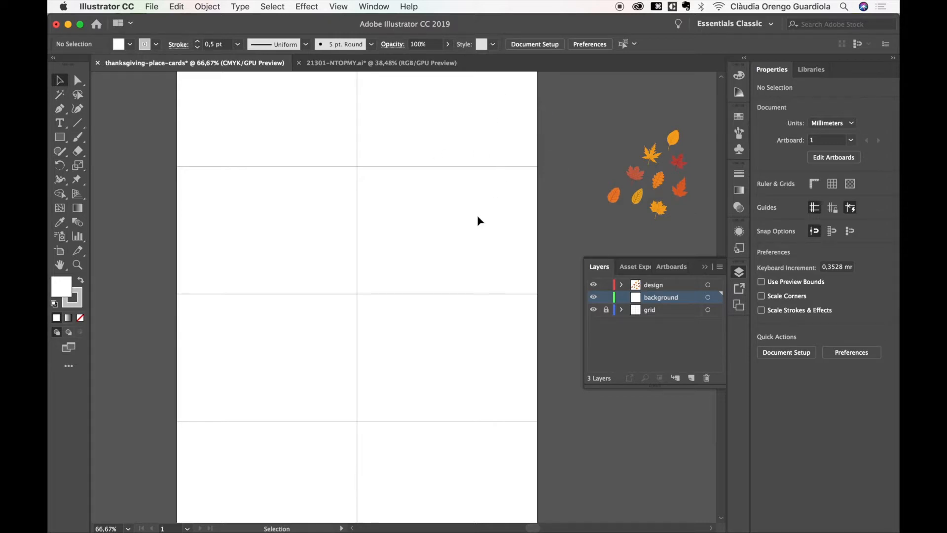
Try pasting the copied rectangles in place on the background layer with Paste in Front and Paste in Back, and undo it
key(super+f)
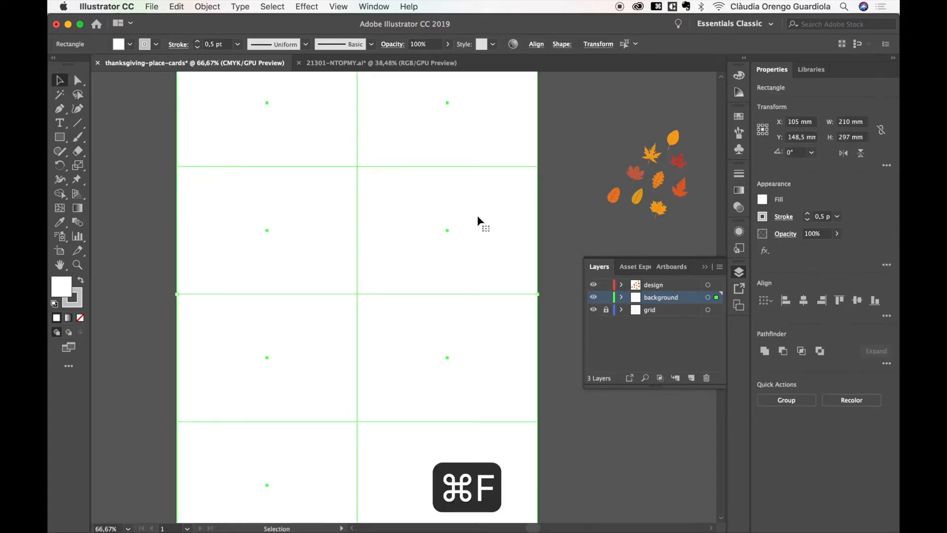
scroll(454, 340, up, 2)
scroll(455, 340, left, 2)
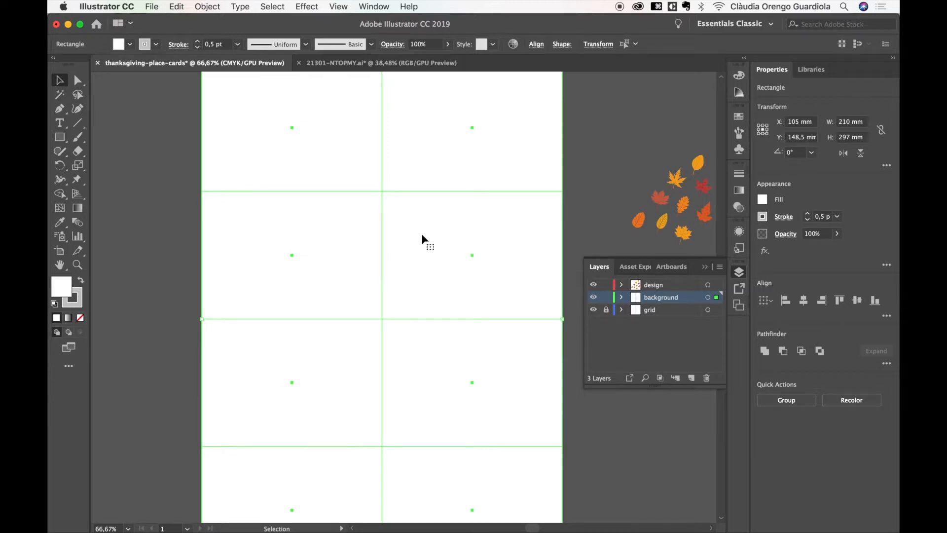
key(super+z)
key(super+b)
click(609, 212)
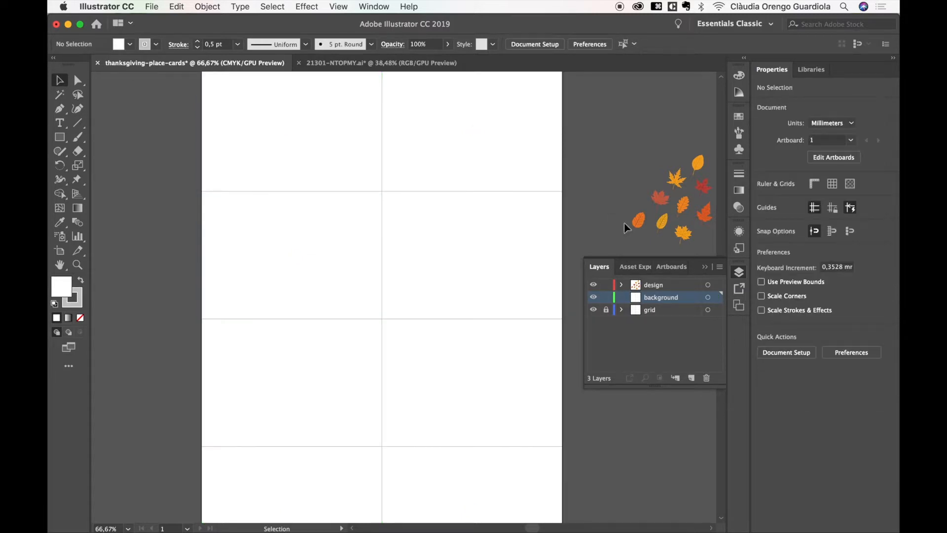
Transfer the yellow oval leaf 9 to the background layer and place it in the right-hand rectangle of the second row
click(662, 227)
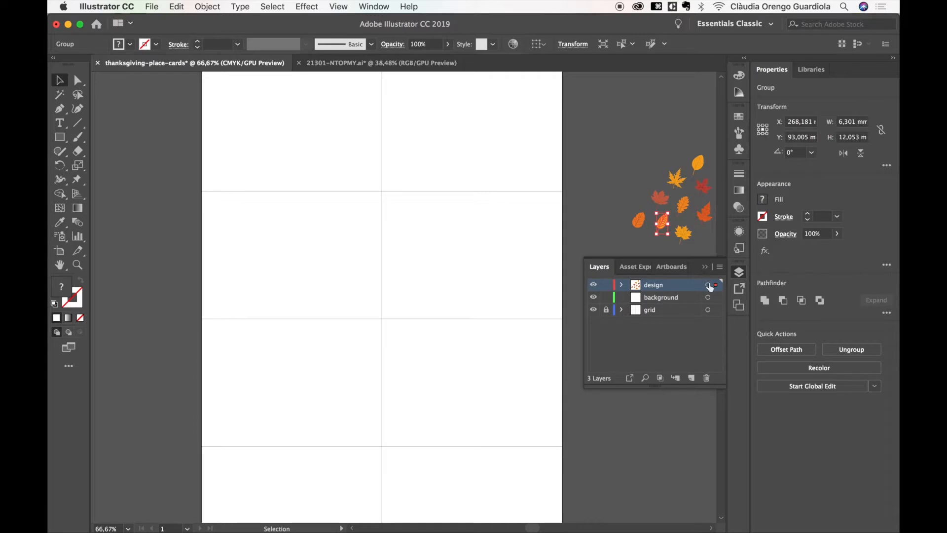
click(622, 285)
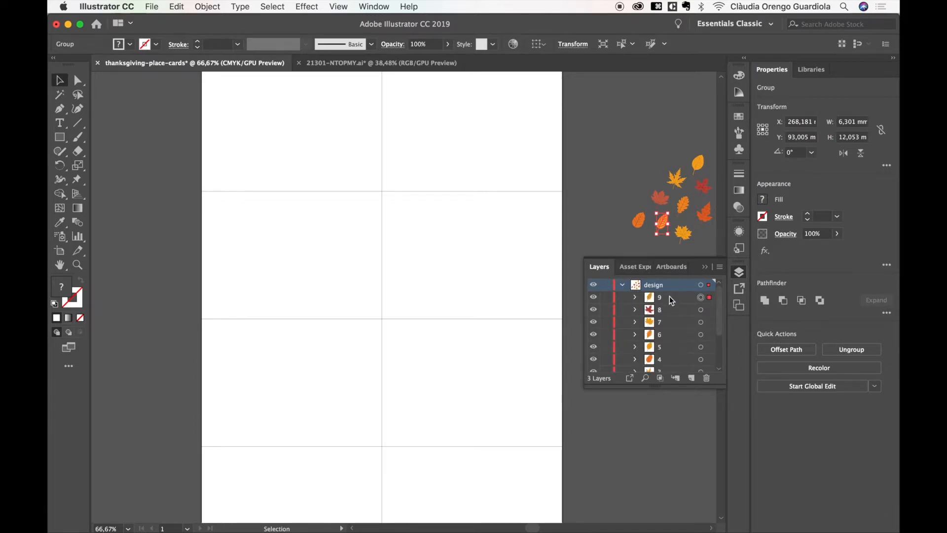
drag(680, 298, 665, 353)
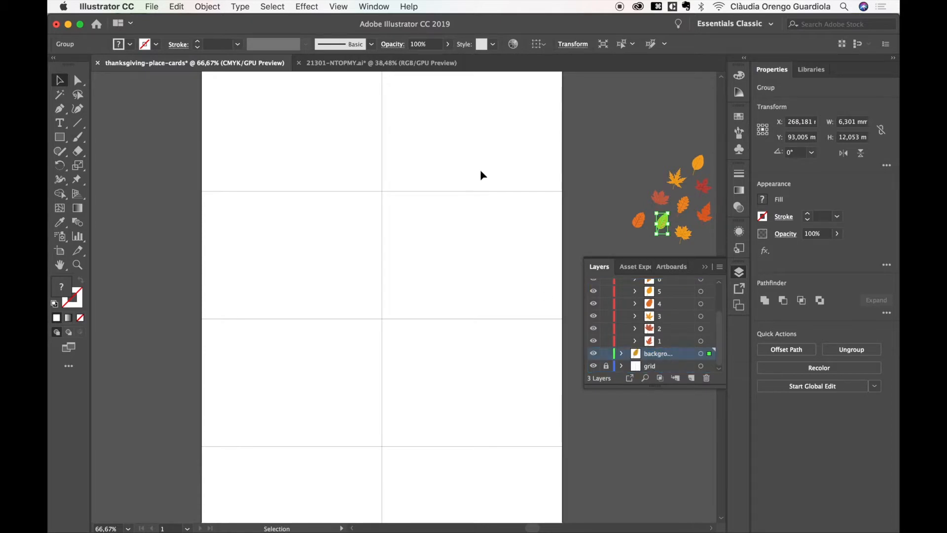
drag(661, 223, 460, 236)
click(585, 156)
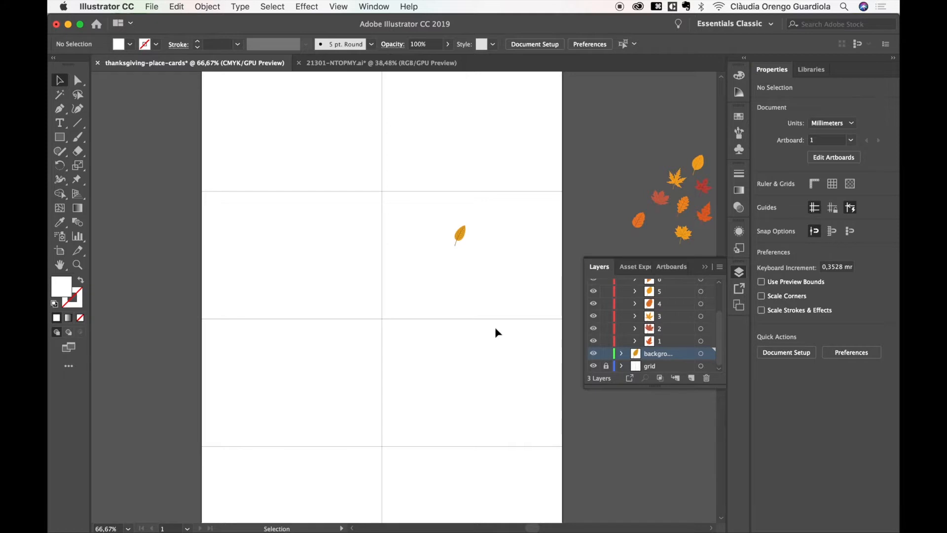
Try Paste in Front with the leaf selected, inspect the stacking order in the background layer, and delete the pasted rectangles
click(459, 235)
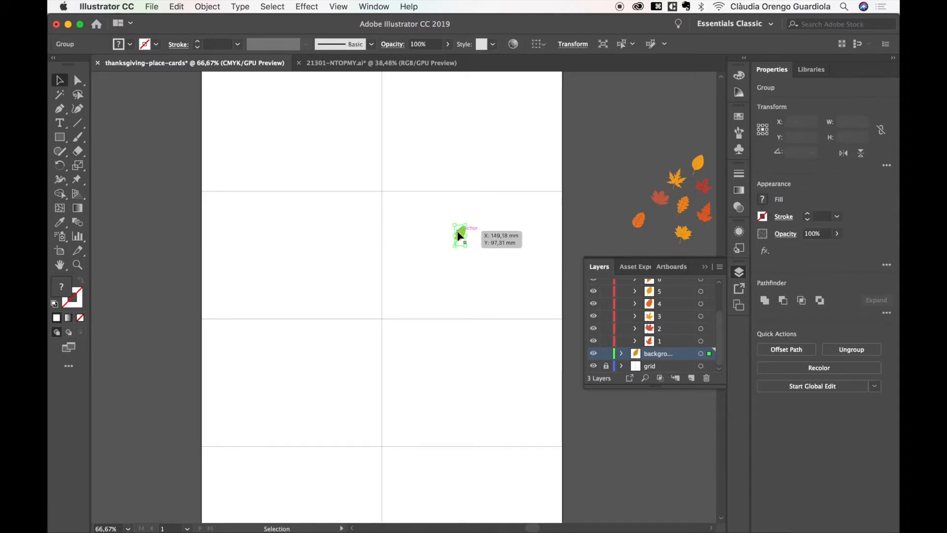
key(super+f)
click(515, 319)
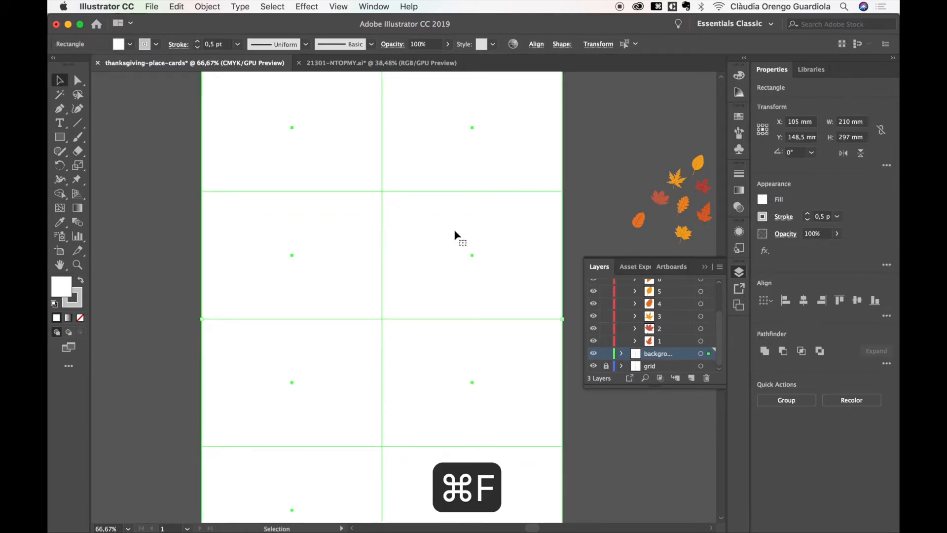
click(621, 353)
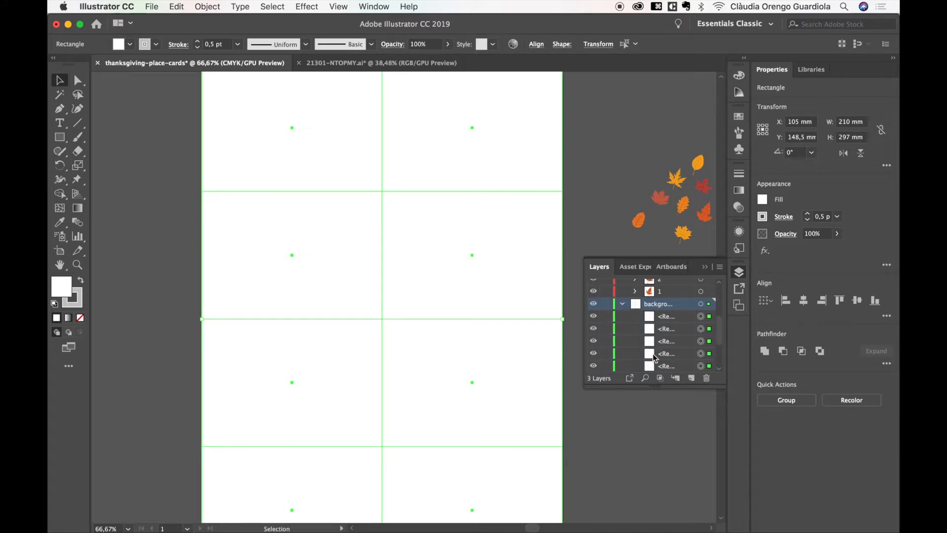
scroll(653, 321, down, 3)
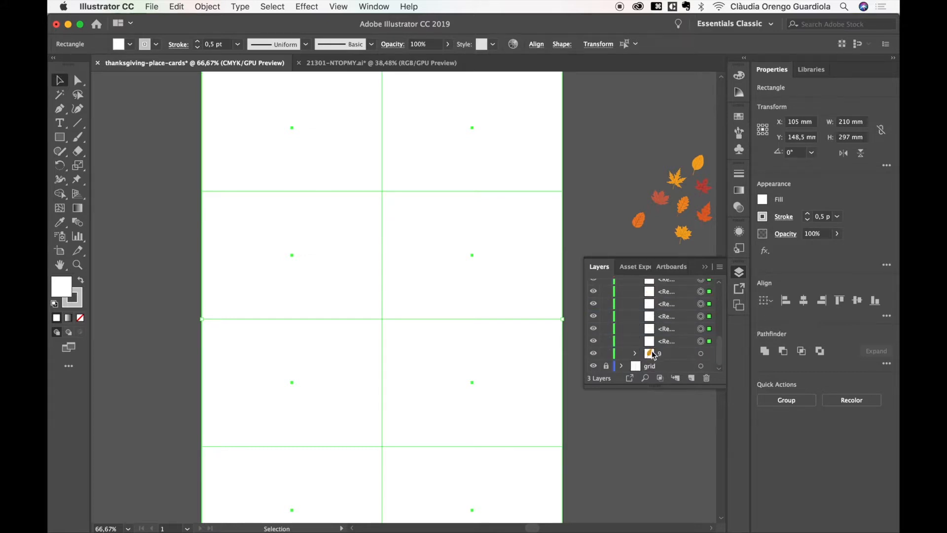
key(Delete)
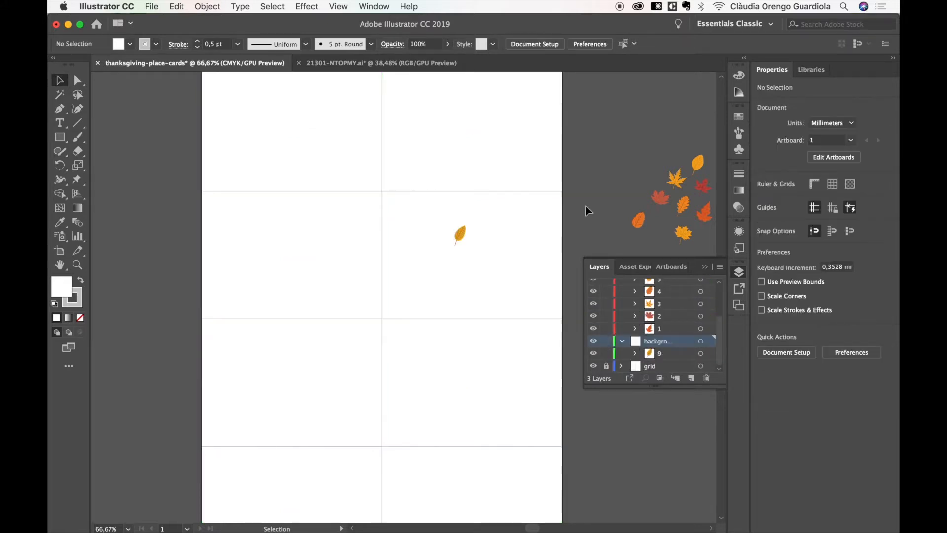
Paste the copied rectangles in place behind the yellow leaf on the background layer
click(462, 243)
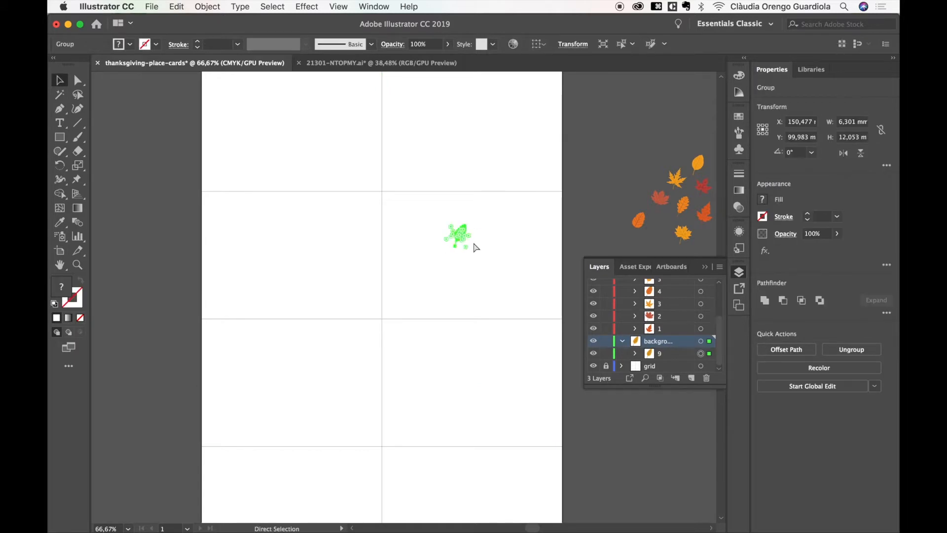
key(super+b)
click(475, 246)
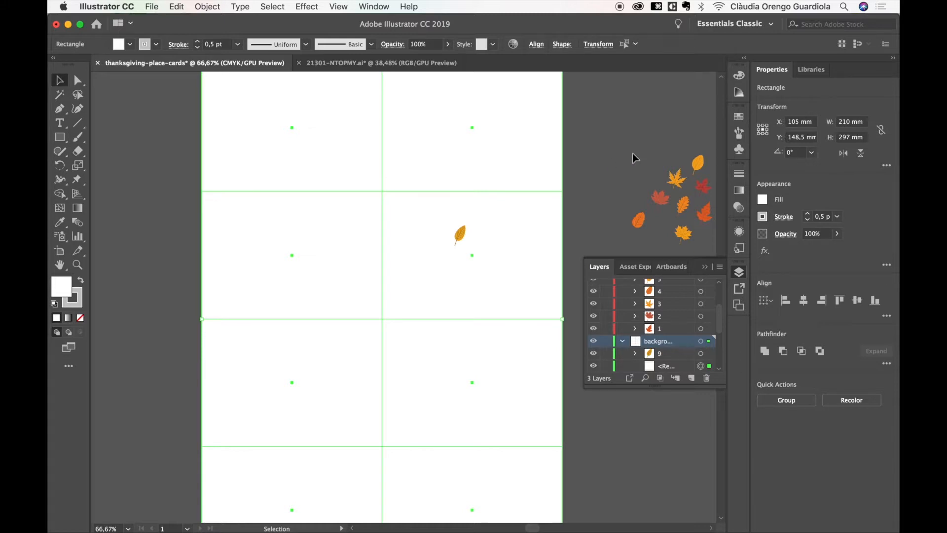
Move the yellow oval leaf off the artboard, back among the other leaves, and deselect it
click(461, 236)
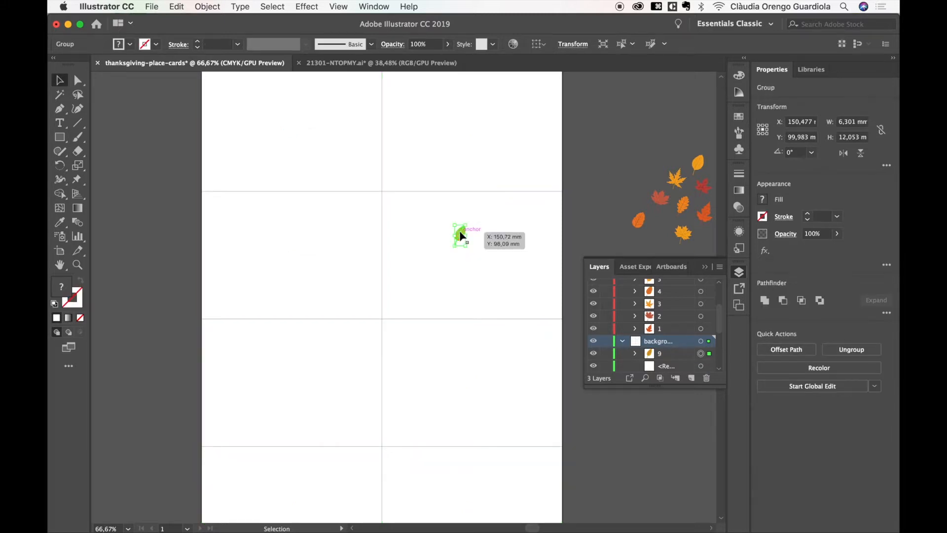
drag(461, 236, 656, 234)
scroll(660, 237, right, 1)
scroll(659, 237, right, 3)
drag(575, 148, 643, 233)
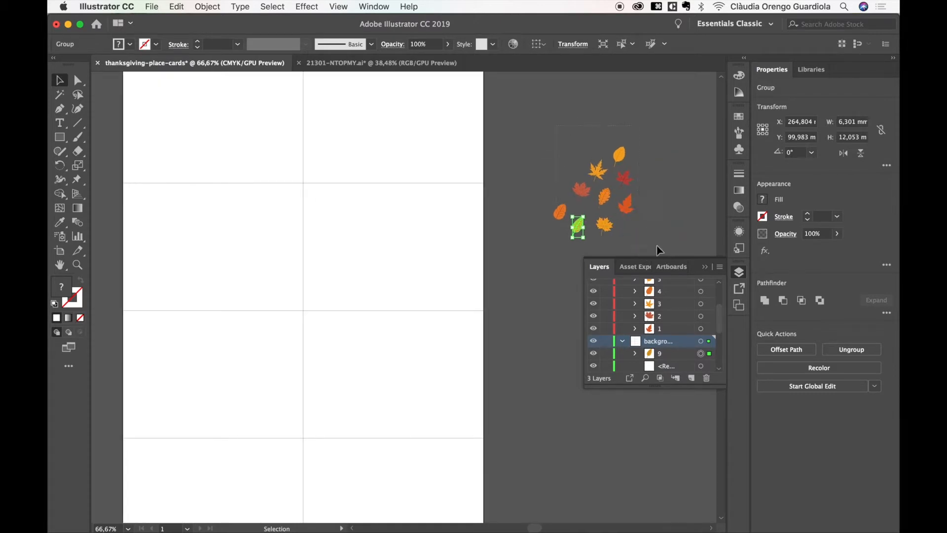
click(677, 196)
Return leaf 9 from the background layer to the design layer
scroll(525, 205, left, 2)
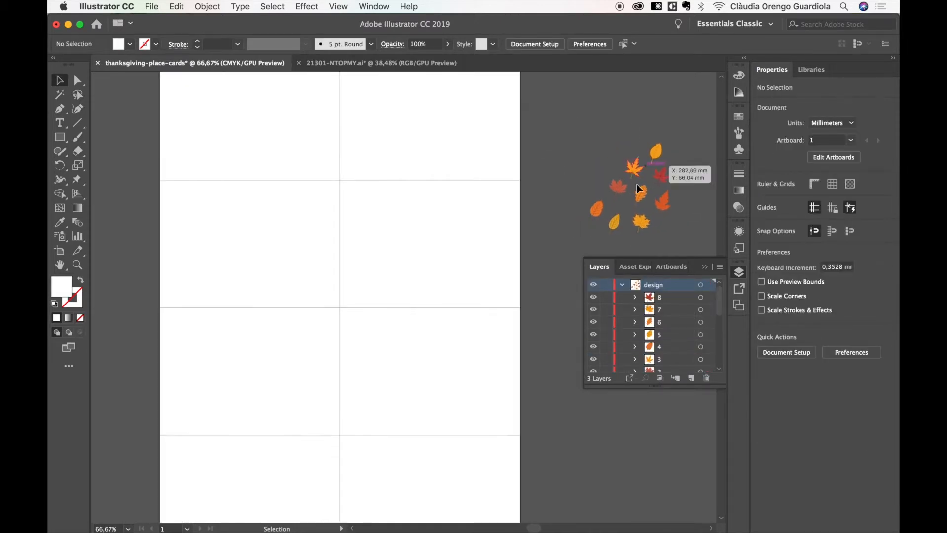
scroll(523, 153, left, 4)
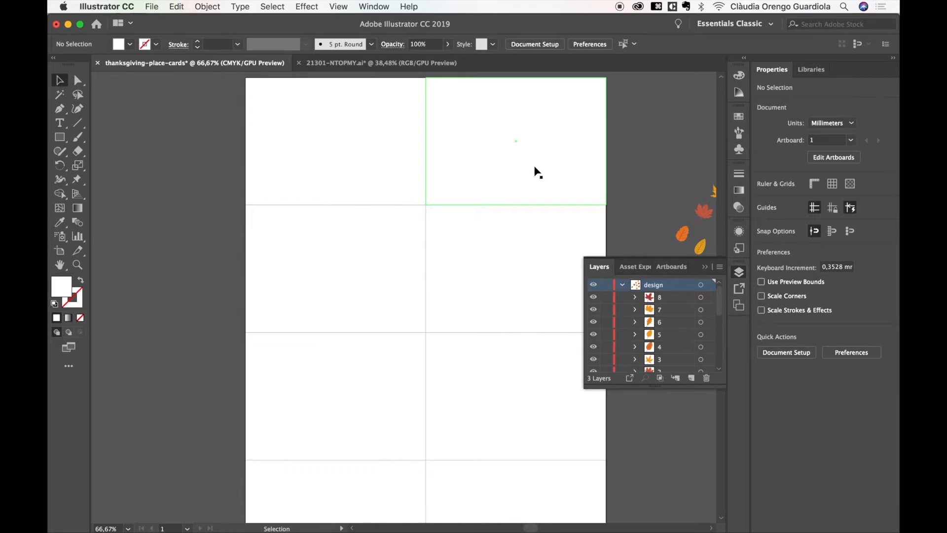
click(623, 285)
click(654, 301)
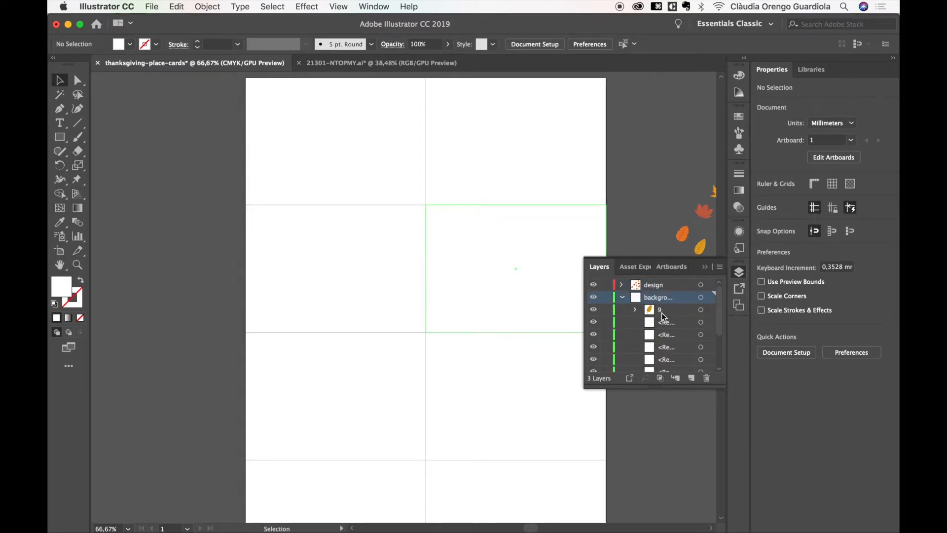
click(661, 311)
click(702, 311)
drag(655, 310, 667, 289)
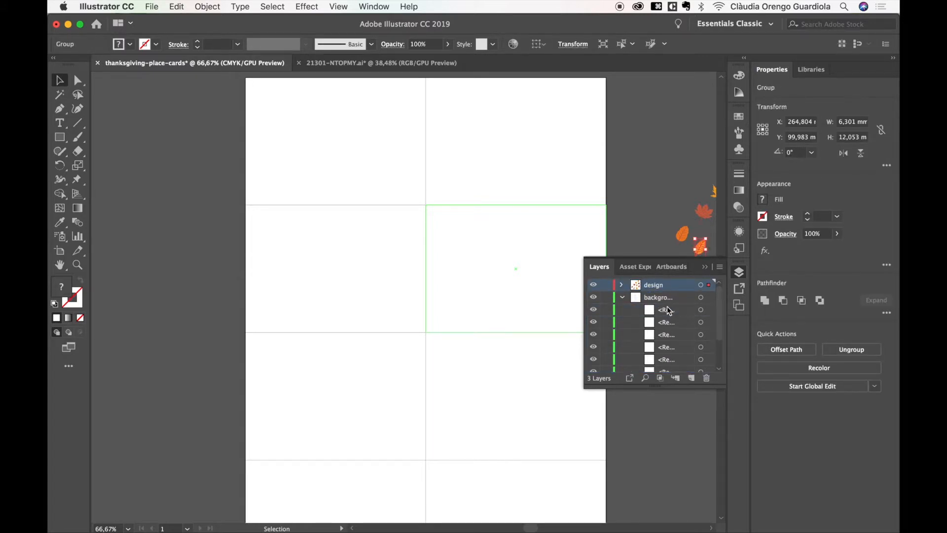
On the background layer, remove the stroke from the second-row right rectangle and fill it with the autumn leaf pattern
click(669, 300)
scroll(570, 261, right, 3)
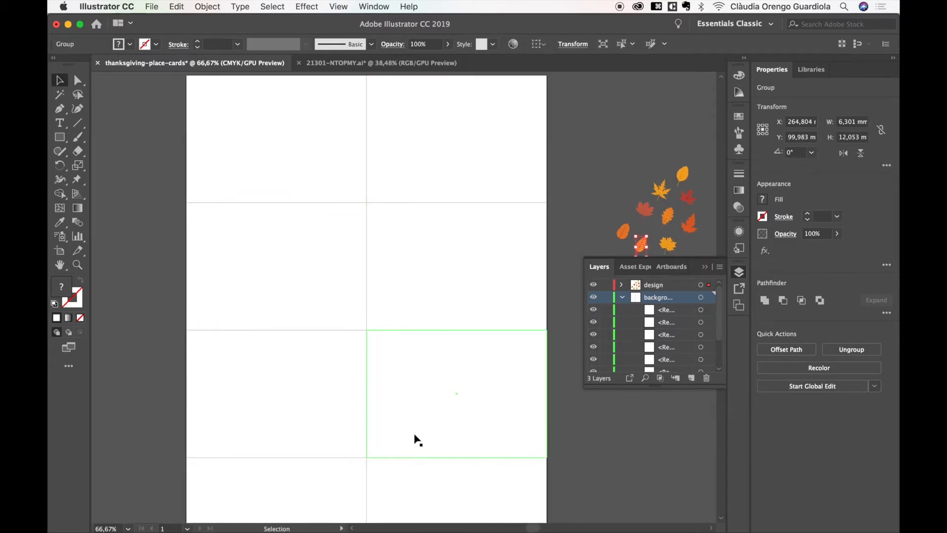
key(super+minus)
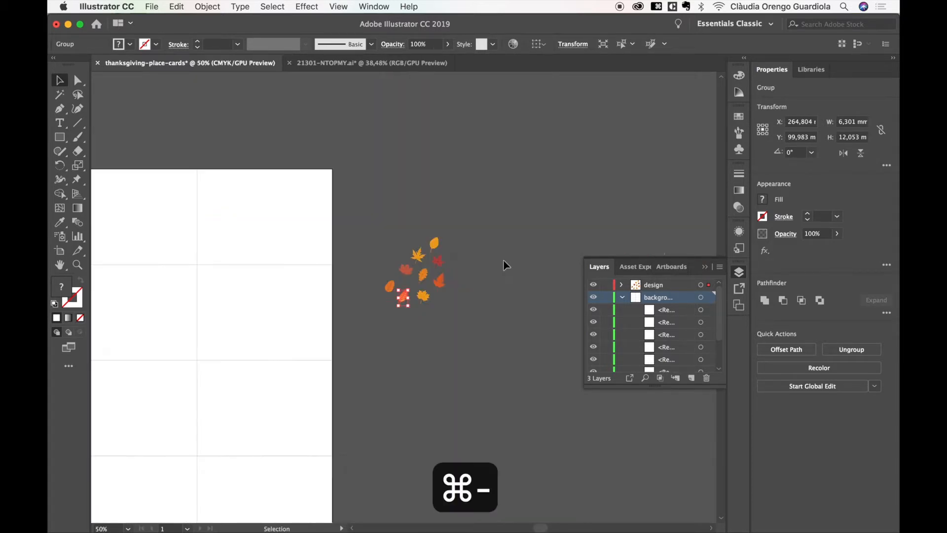
scroll(400, 291, down, 3)
scroll(400, 290, left, 5)
click(375, 258)
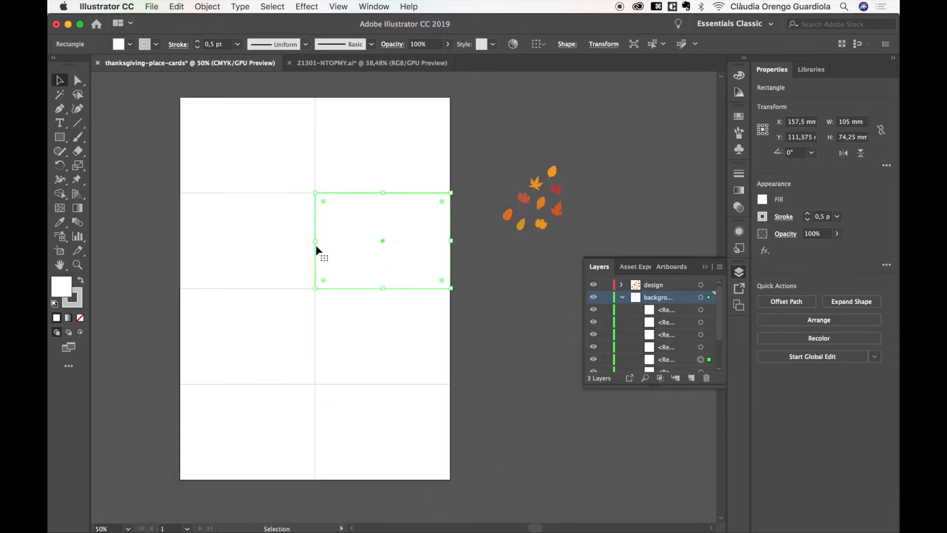
scroll(263, 226, left, 2)
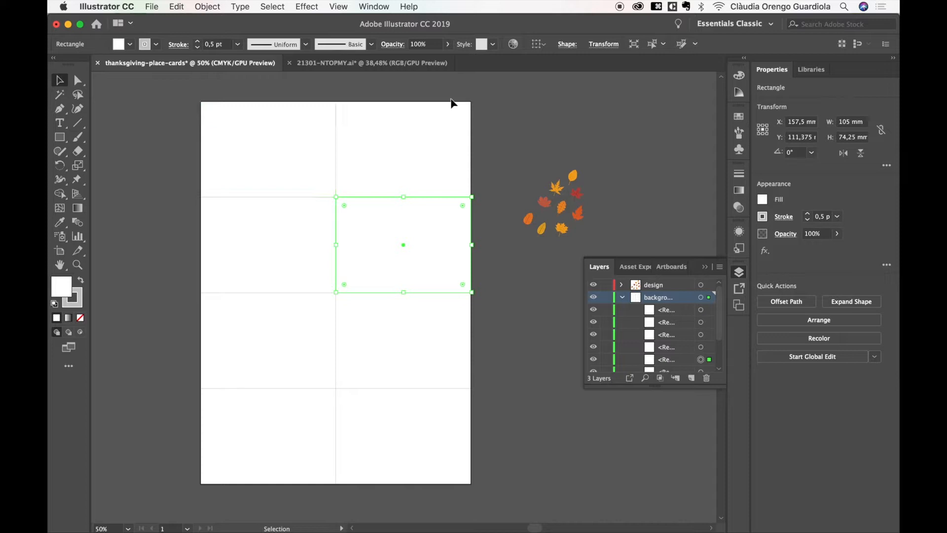
click(155, 46)
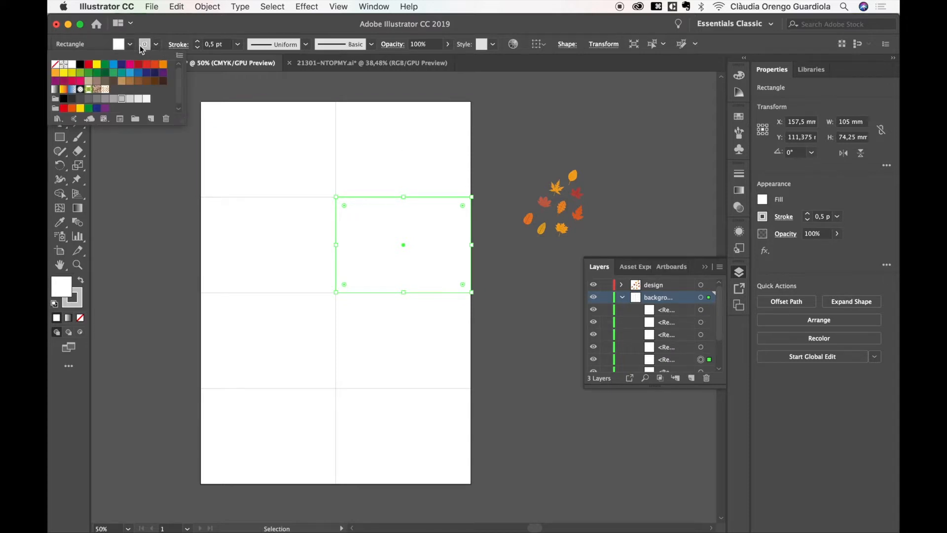
click(55, 65)
click(148, 31)
click(129, 44)
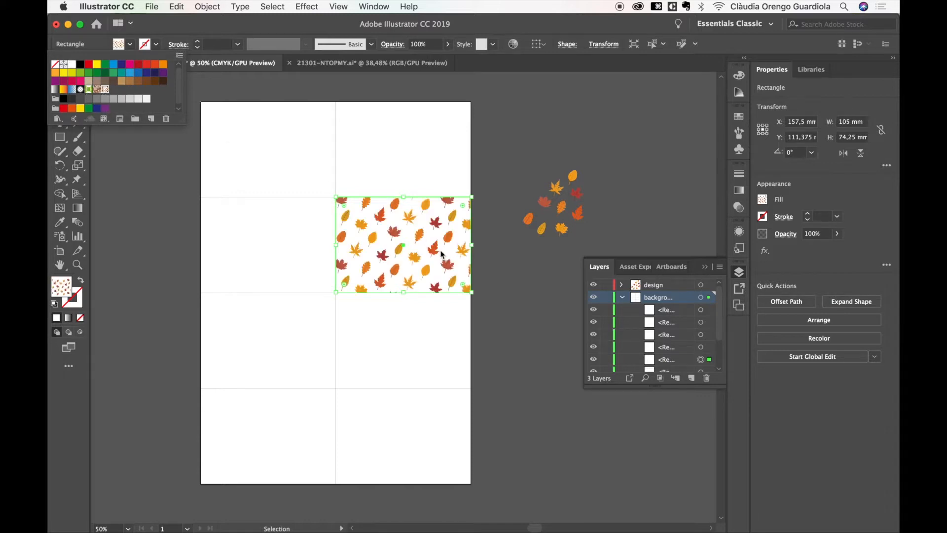
key(Escape)
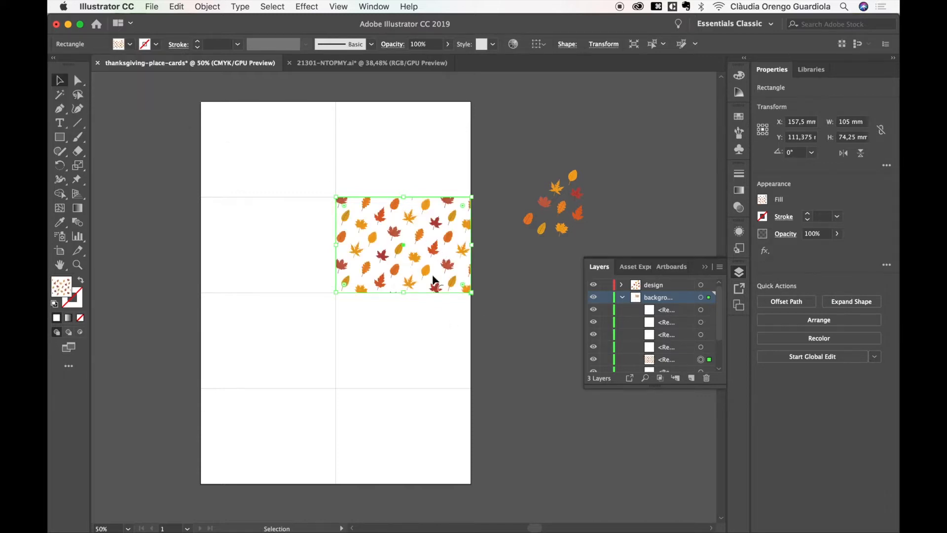
Try enlarging the patterned rectangle across the neighbouring cards, undo the resizing, and deselect it
drag(335, 295, 285, 383)
drag(378, 196, 379, 143)
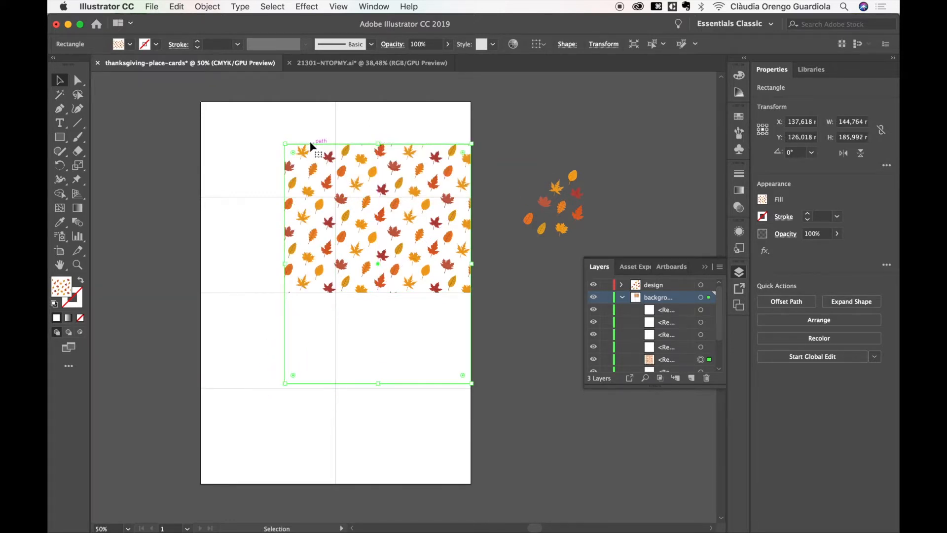
drag(285, 144, 236, 102)
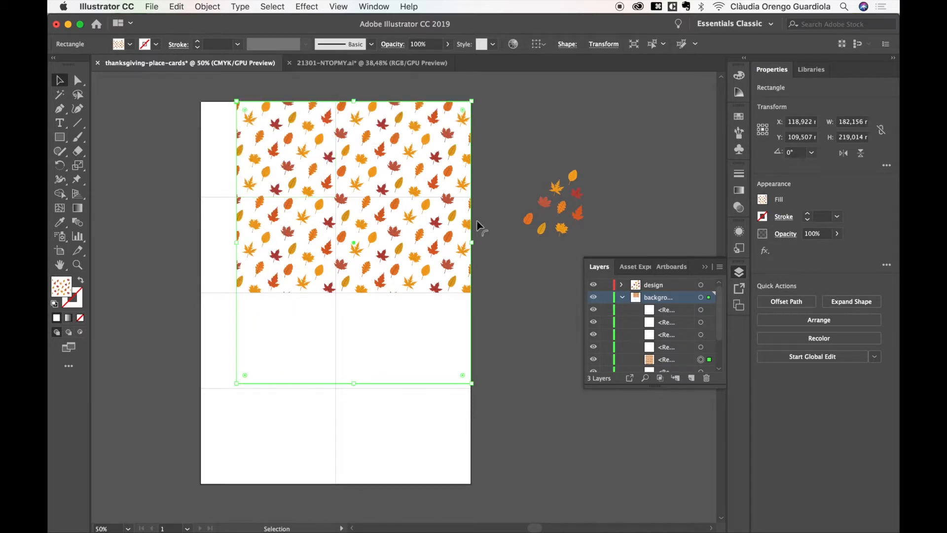
key(super+z)
key(super+z)
key(super+z)
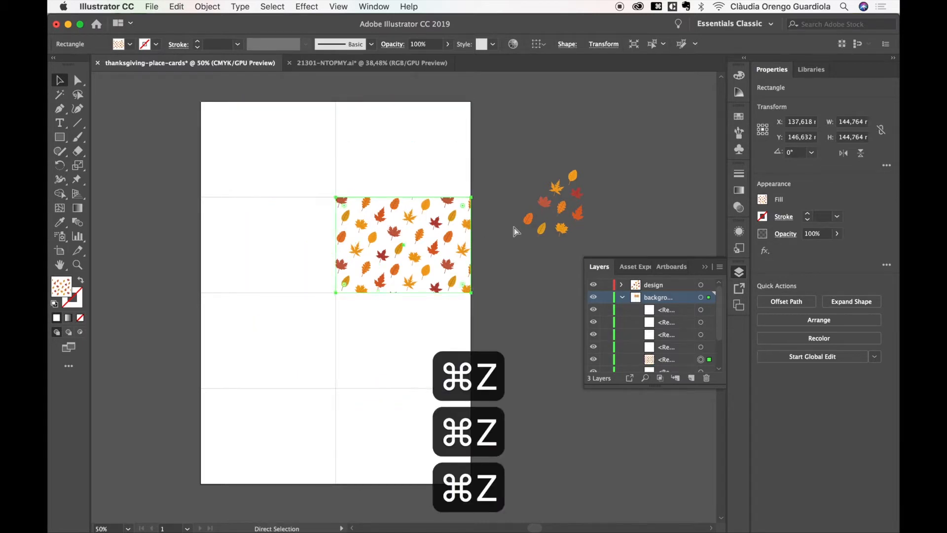
click(510, 267)
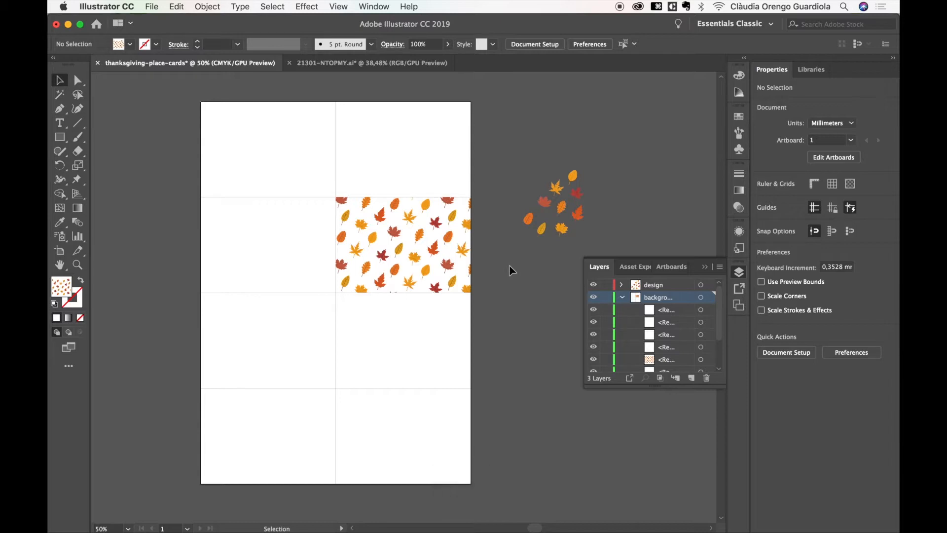
Stretch the patterned rectangle to cover the whole artboard at 210 × 297 mm
scroll(370, 327, left, 3)
click(448, 249)
drag(444, 191, 443, 96)
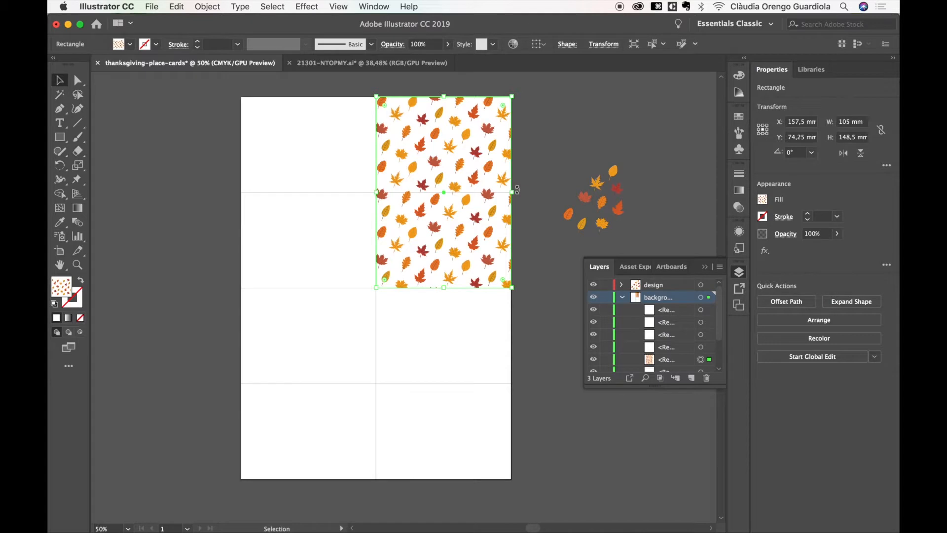
drag(376, 288, 242, 477)
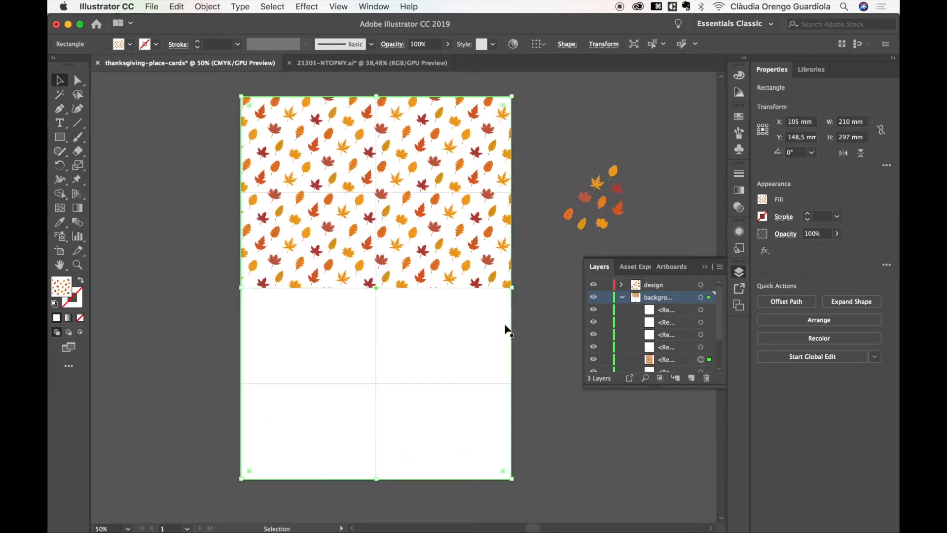
Select all rectangles on the background layer except the full-page patterned one, delete them, and leave nothing selected
click(622, 297)
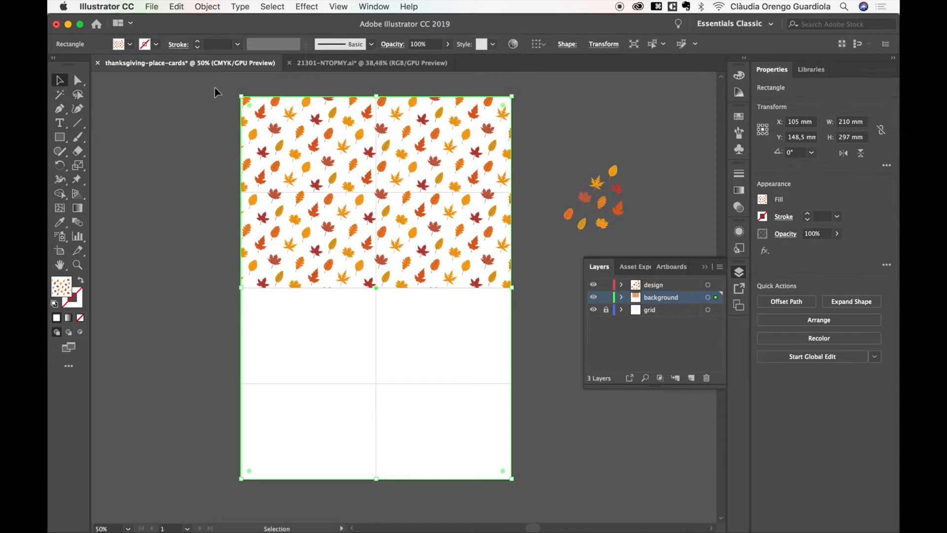
drag(221, 93, 535, 492)
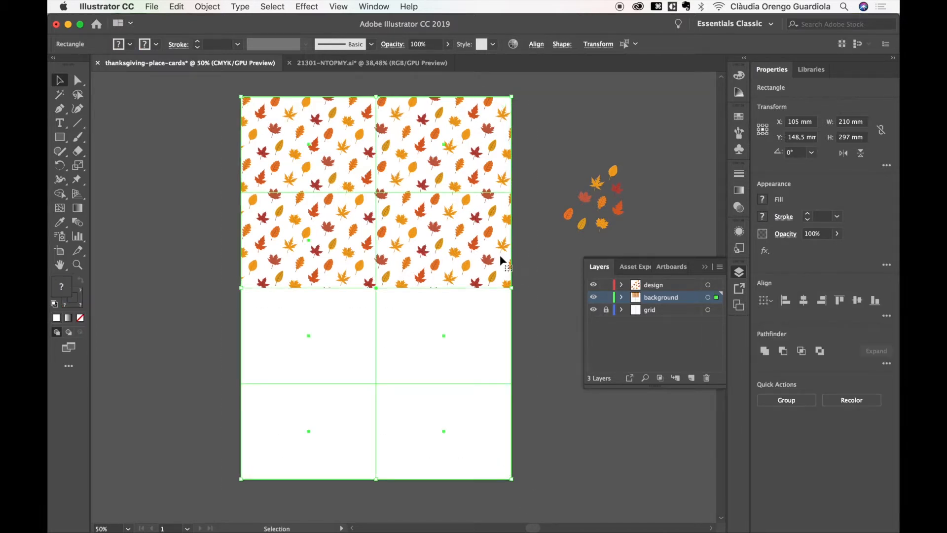
shift+click(475, 248)
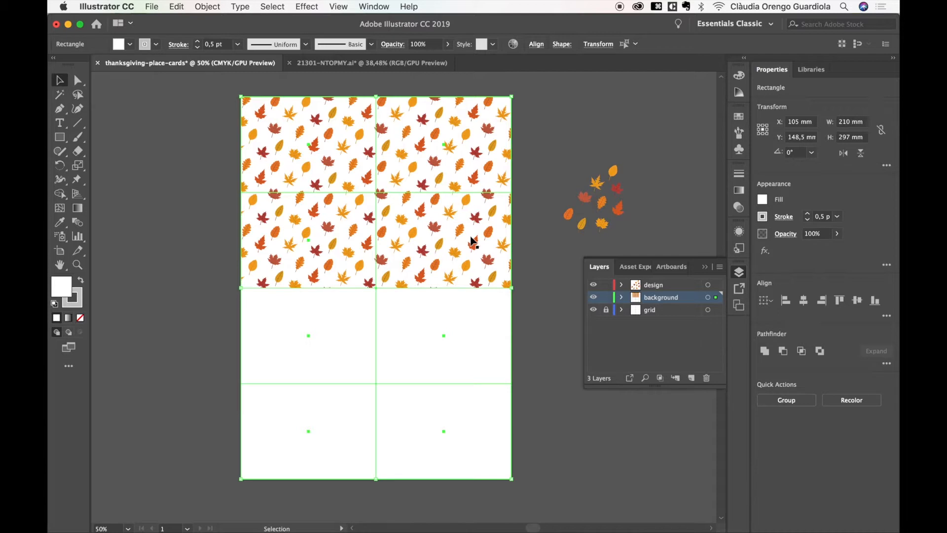
key(super+shift+a)
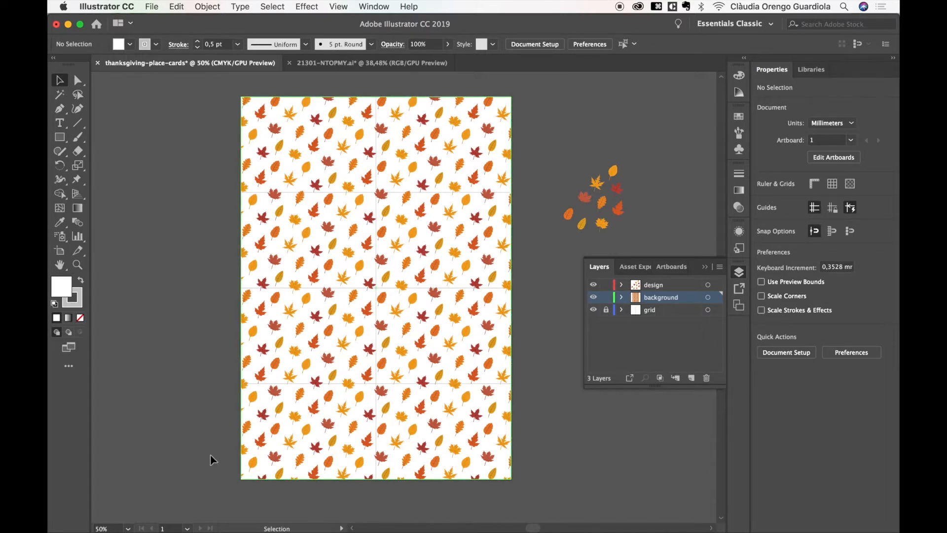
Copy the full-page patterned rectangle and paste the copy in place behind it
click(402, 308)
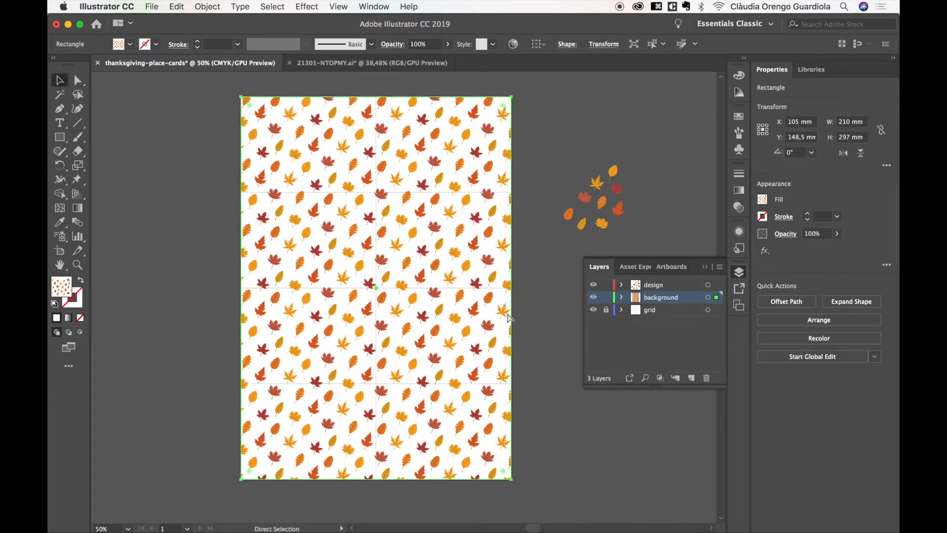
key(super+c)
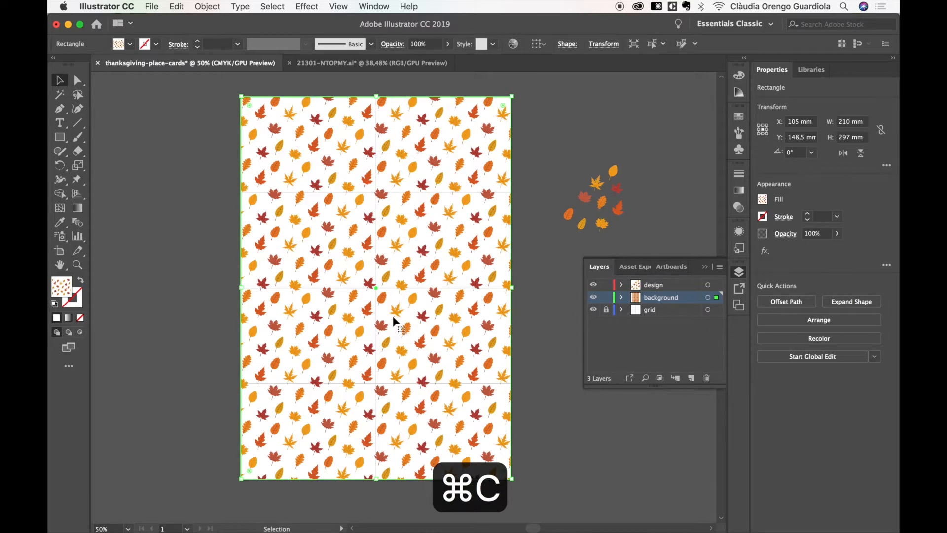
key(super+b)
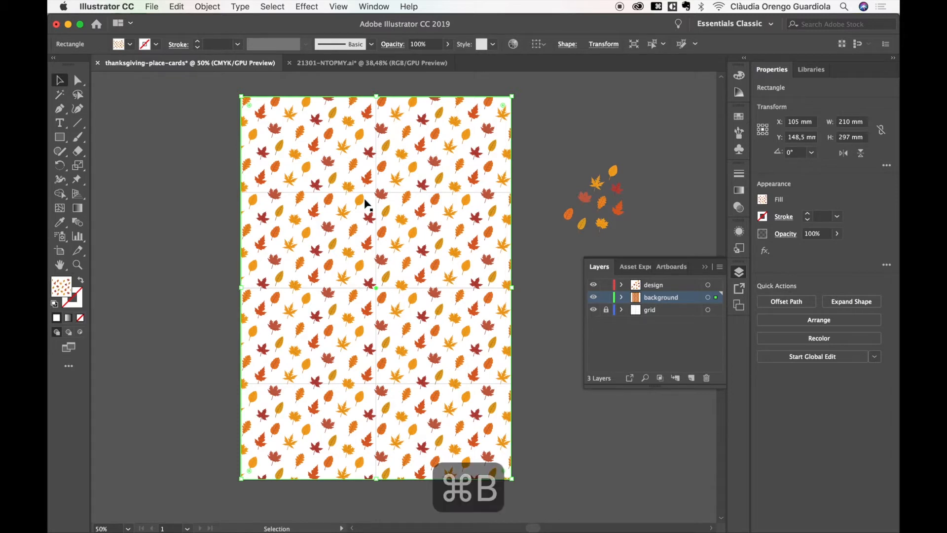
Fill the pasted rectangle behind the leaf pattern with the light beige color F4EADC
click(122, 46)
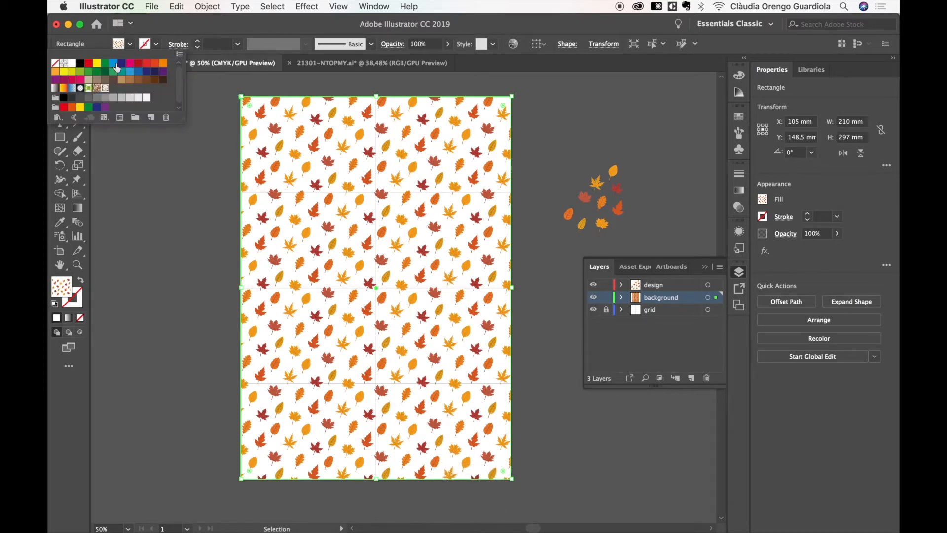
click(89, 79)
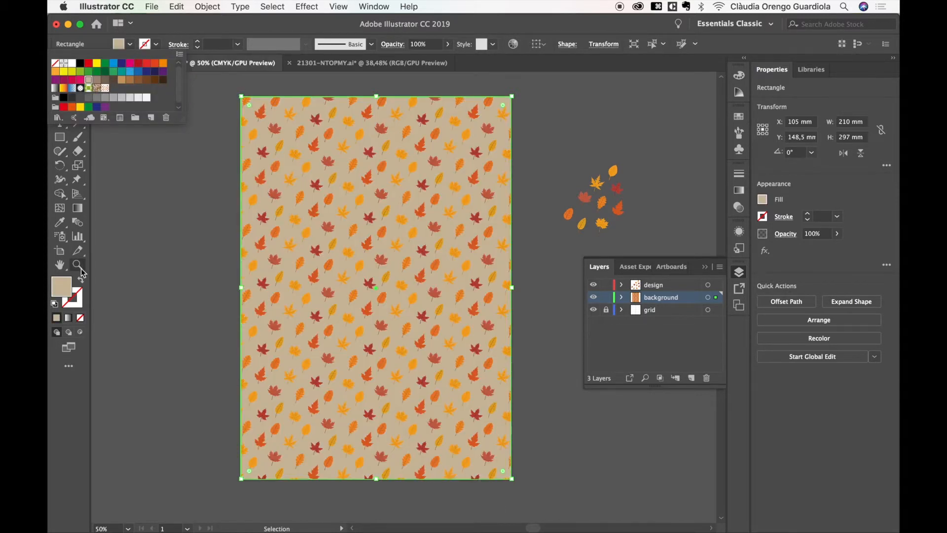
click(66, 293)
double_click(63, 292)
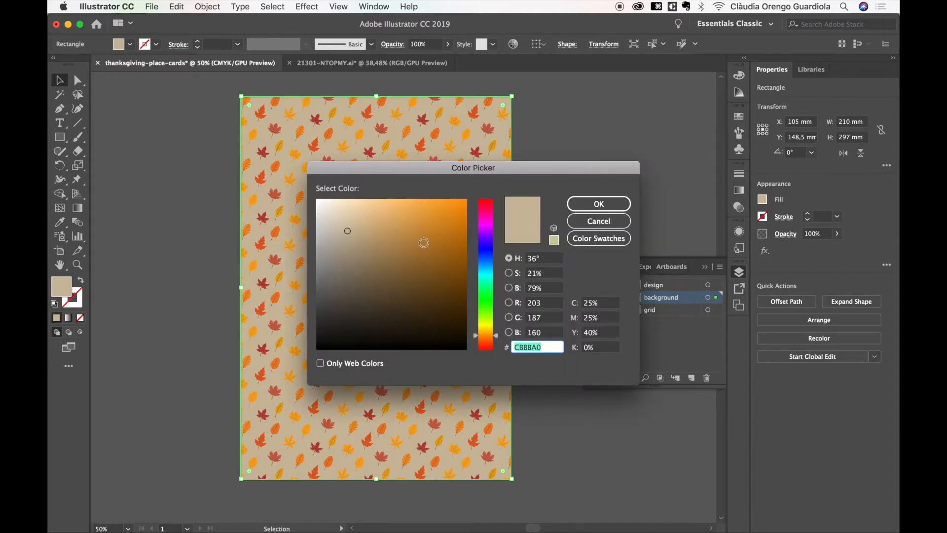
click(330, 205)
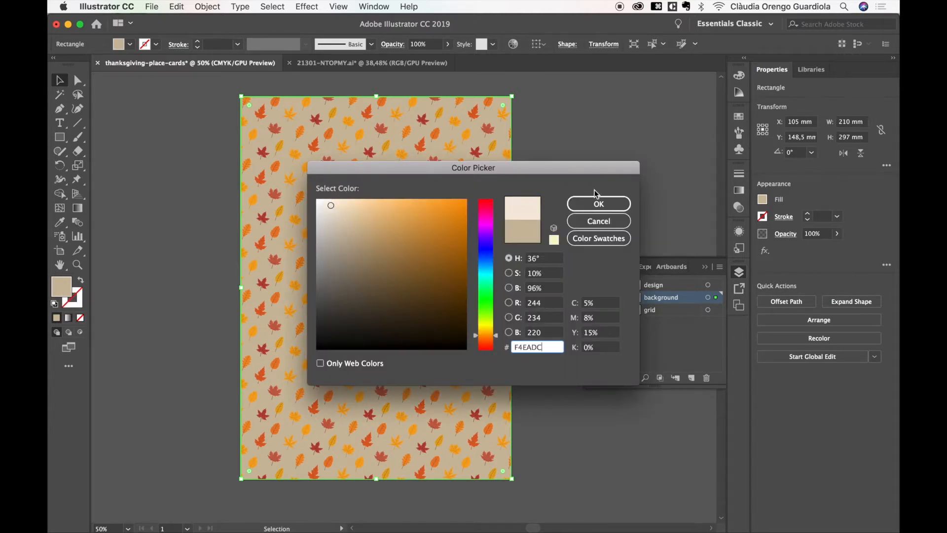
click(597, 203)
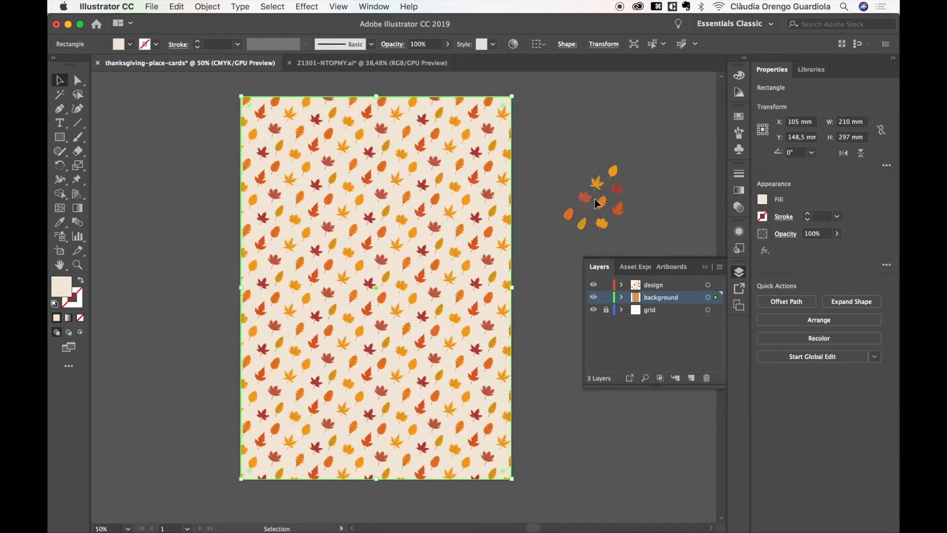
Examine the two rectangles in the background layer by toggling the visibility of each one
click(623, 298)
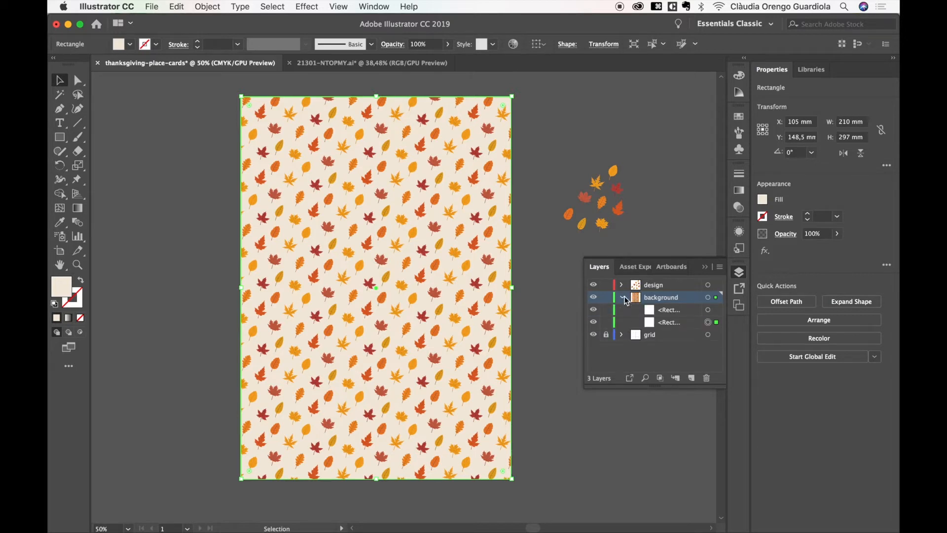
click(658, 312)
click(707, 311)
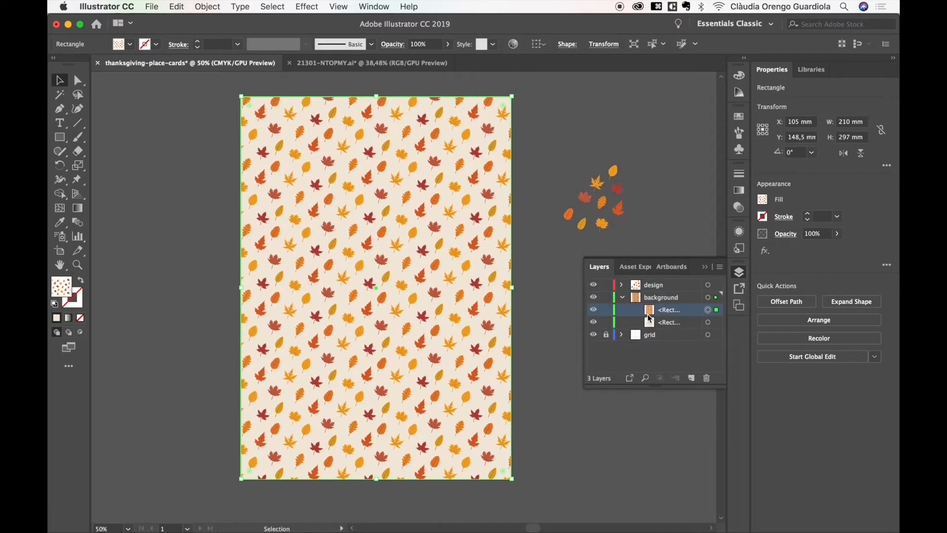
click(594, 309)
click(593, 309)
click(594, 323)
click(594, 323)
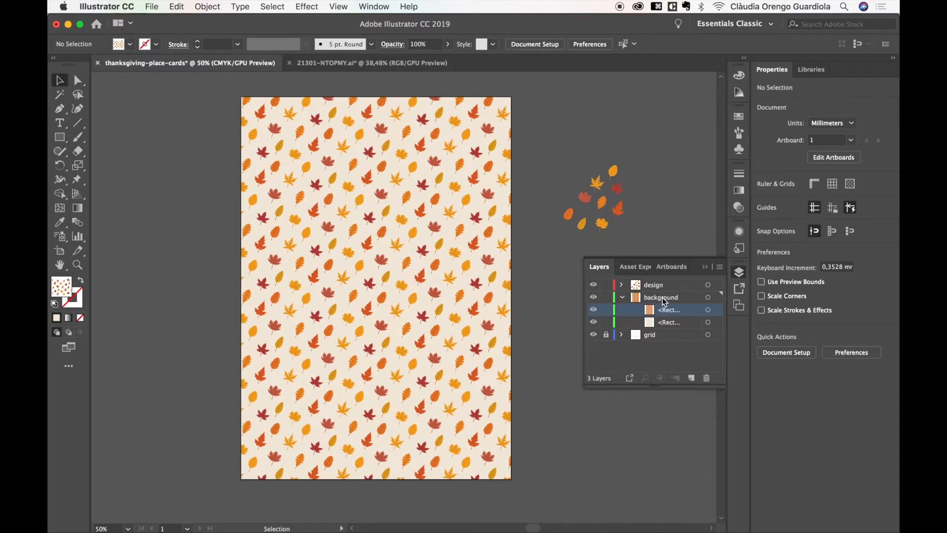
Move the background layer below the grid layer, unlock the grid, and set the fill of its rectangles to none
drag(647, 299, 660, 345)
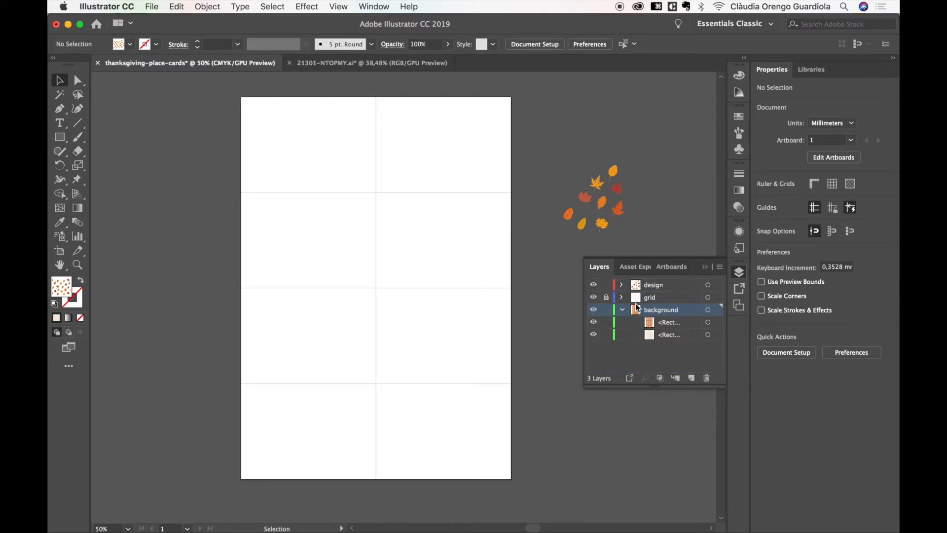
click(605, 297)
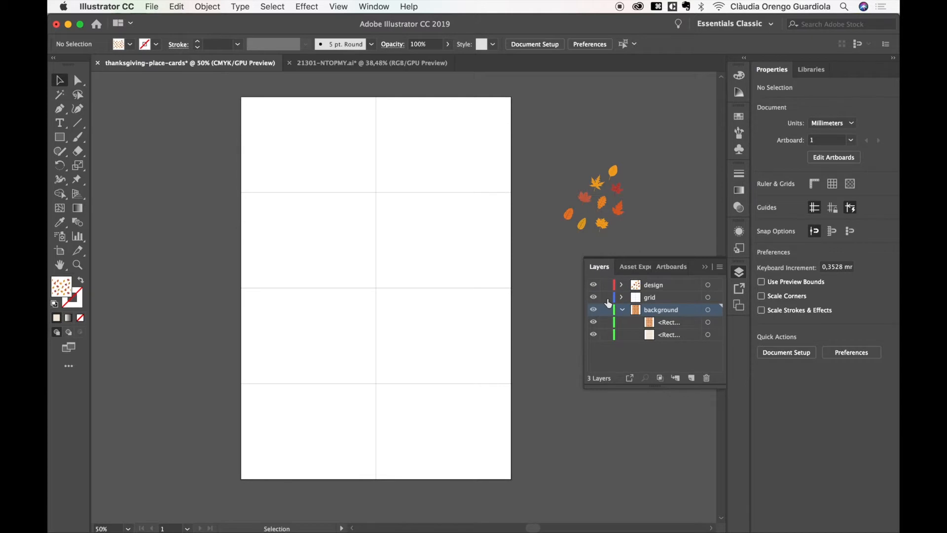
click(707, 298)
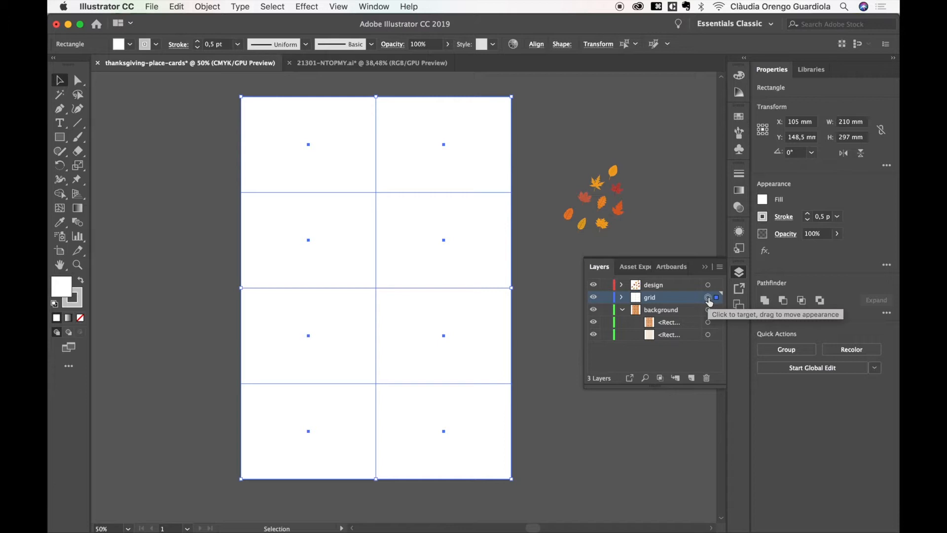
click(130, 44)
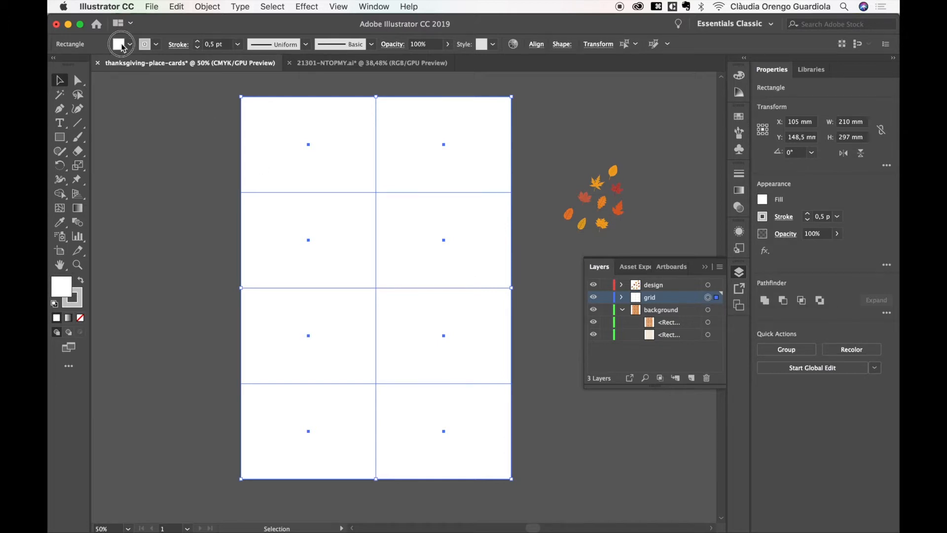
click(56, 64)
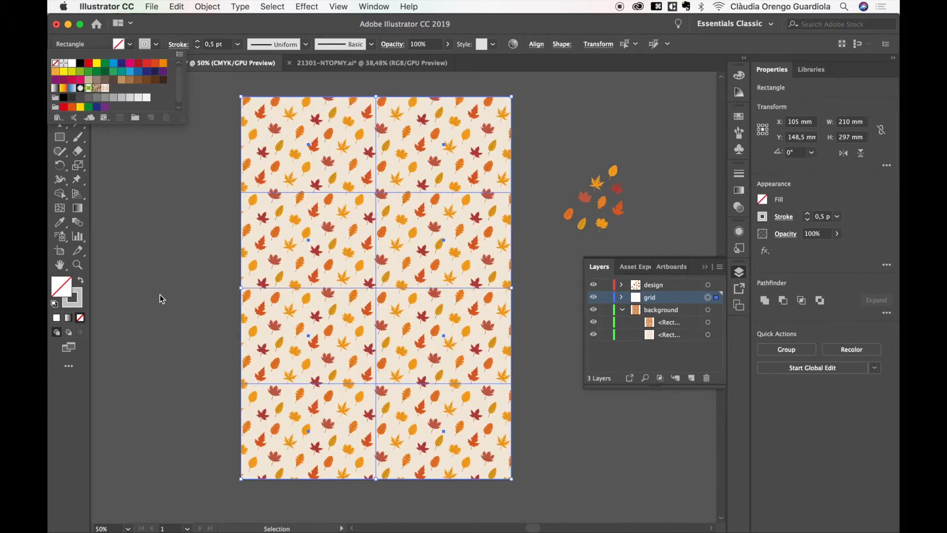
click(564, 153)
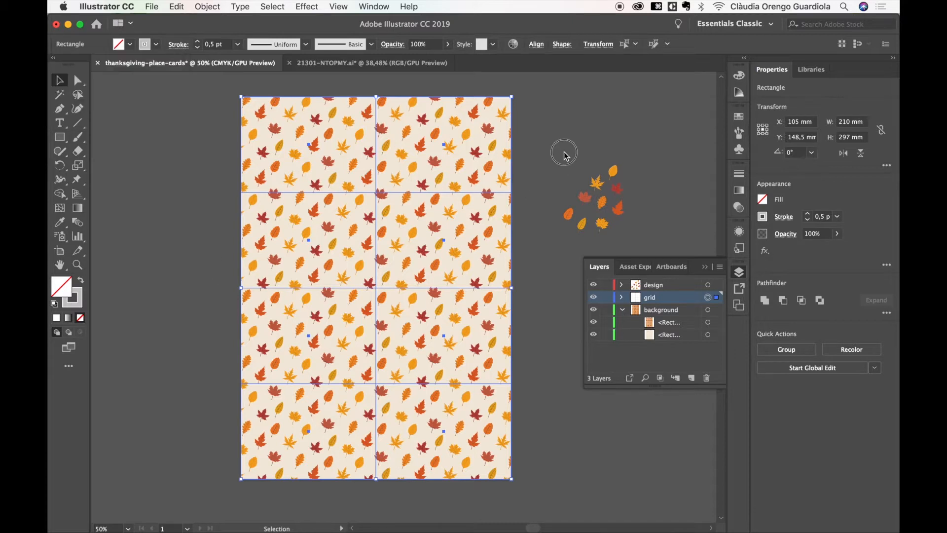
click(551, 147)
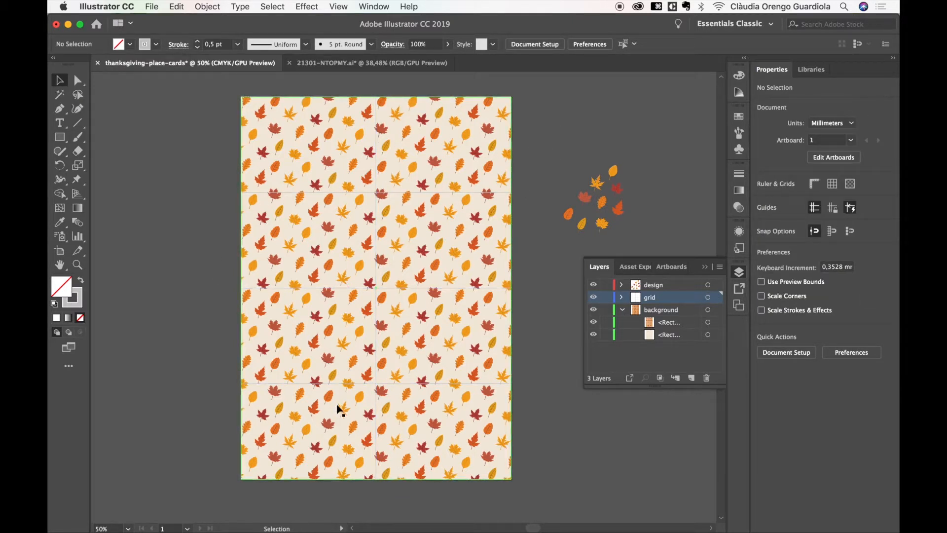
Lock the grid and background layers and add a new layer named texts above the grid
click(606, 297)
click(622, 309)
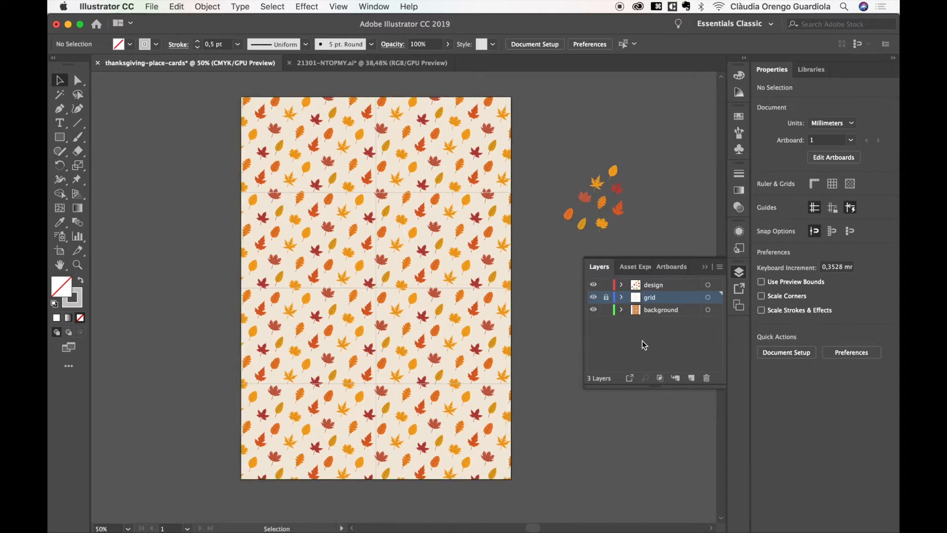
click(606, 310)
click(691, 378)
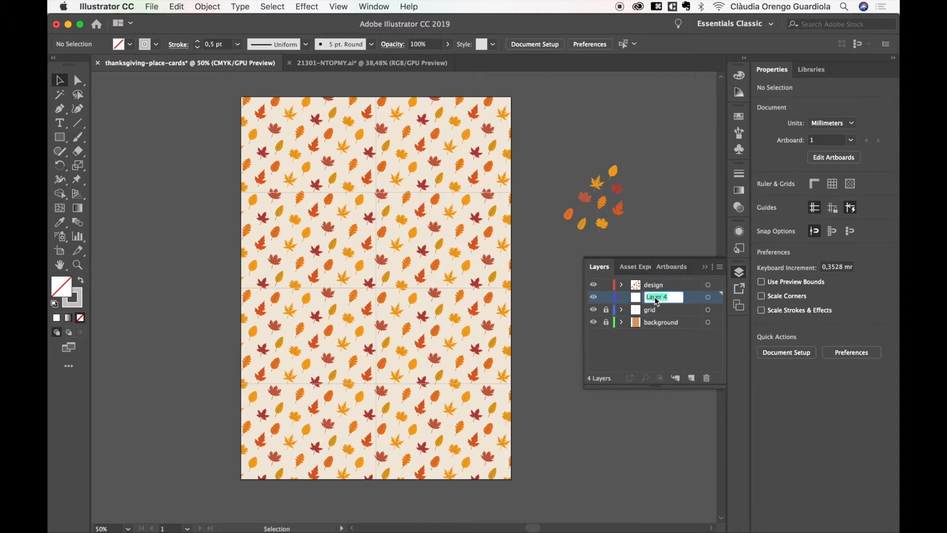
text(texts)
key(Return)
Draw a 105 mm wide, about 15 mm tall rectangle along the lower edge of the second-row card in the first column
click(59, 137)
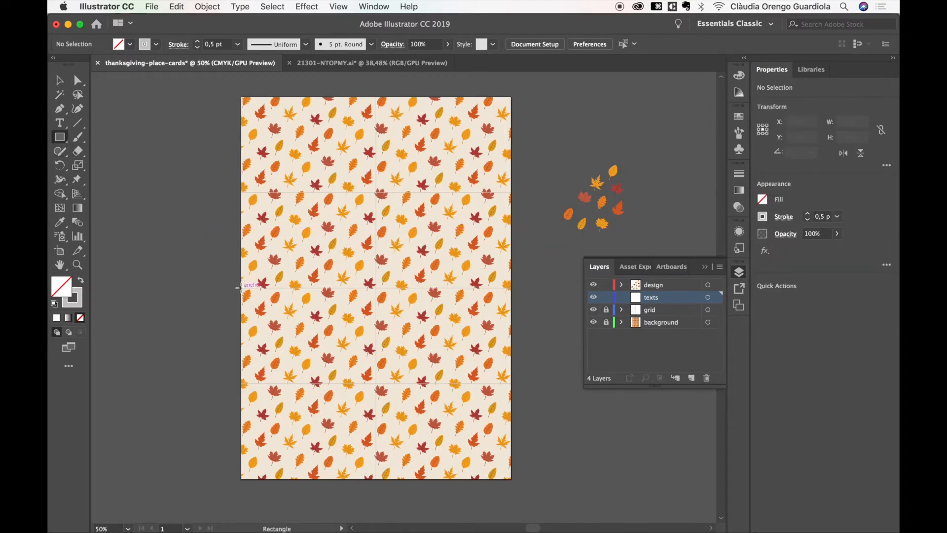
key(super+plus)
key(super+plus)
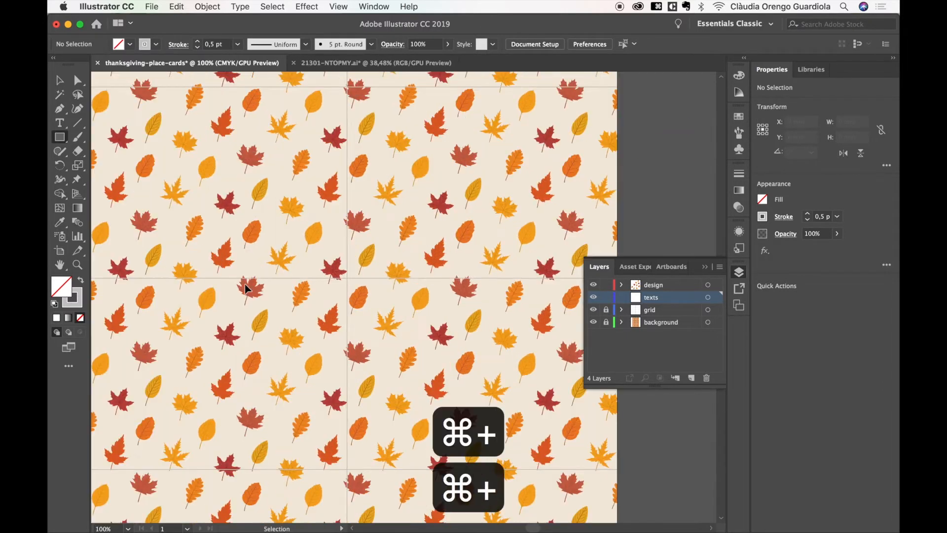
scroll(246, 284, left, 5)
scroll(245, 284, up, 2)
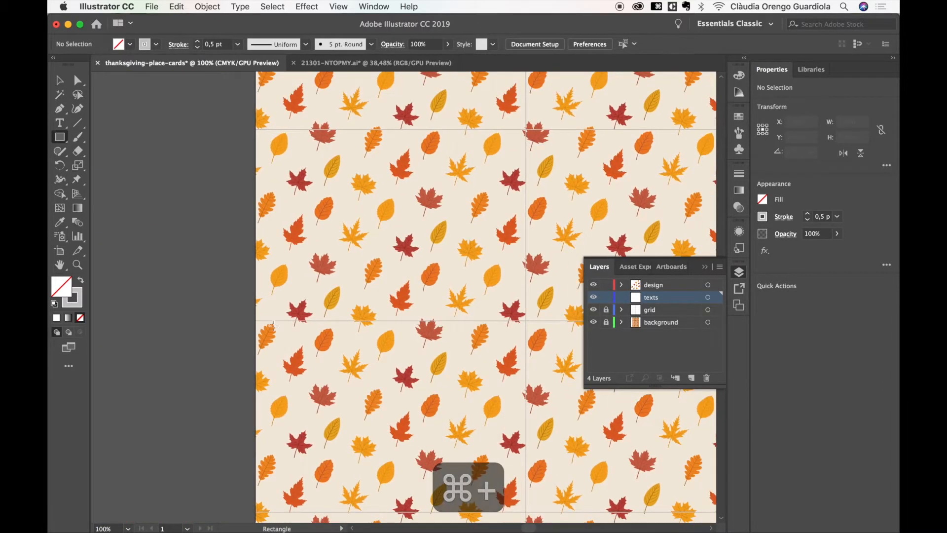
drag(262, 320, 525, 282)
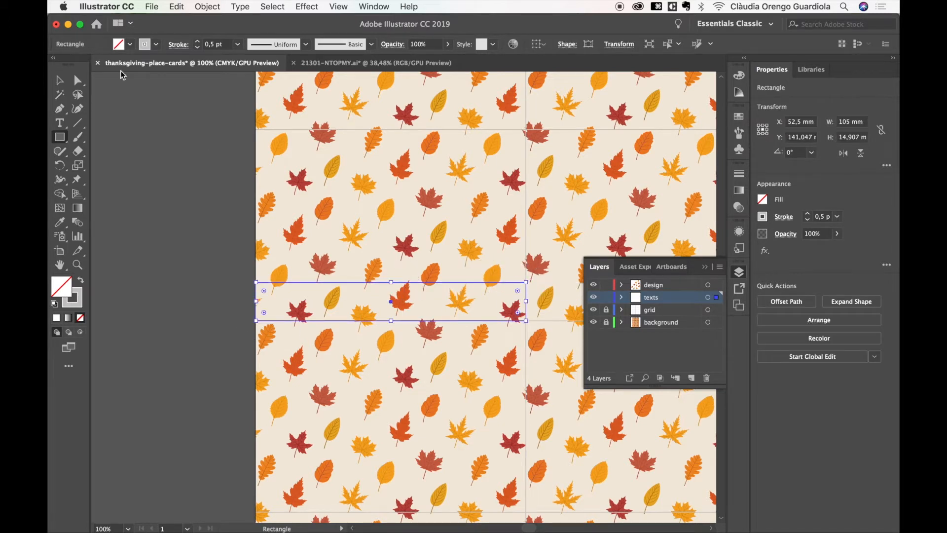
click(130, 45)
click(114, 90)
click(158, 37)
click(61, 80)
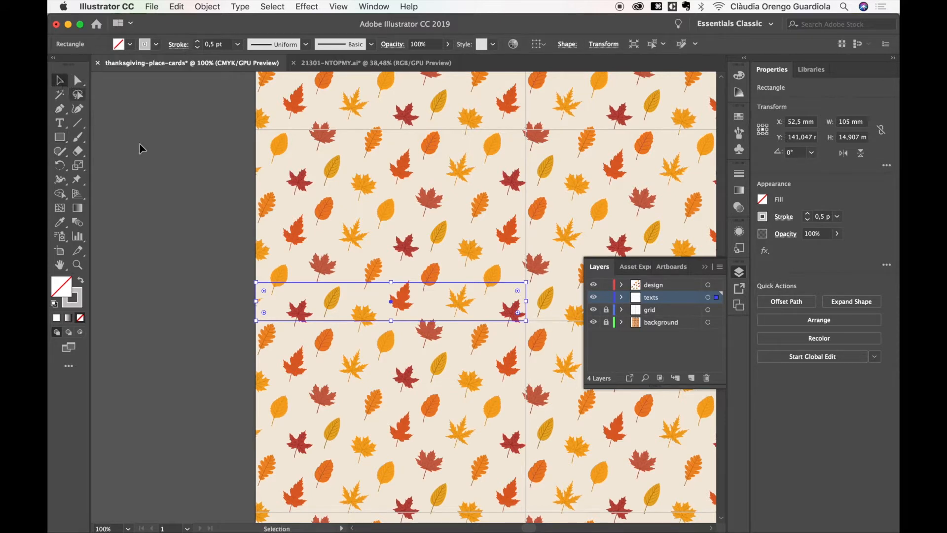
click(142, 149)
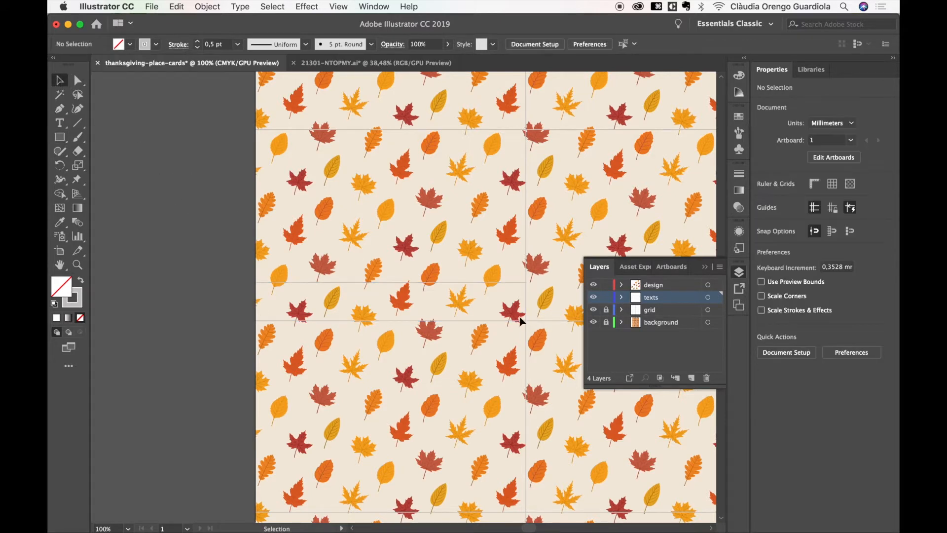
Unlock the background layer, select its beige rectangle, and save its fill color as a new swatch
click(622, 322)
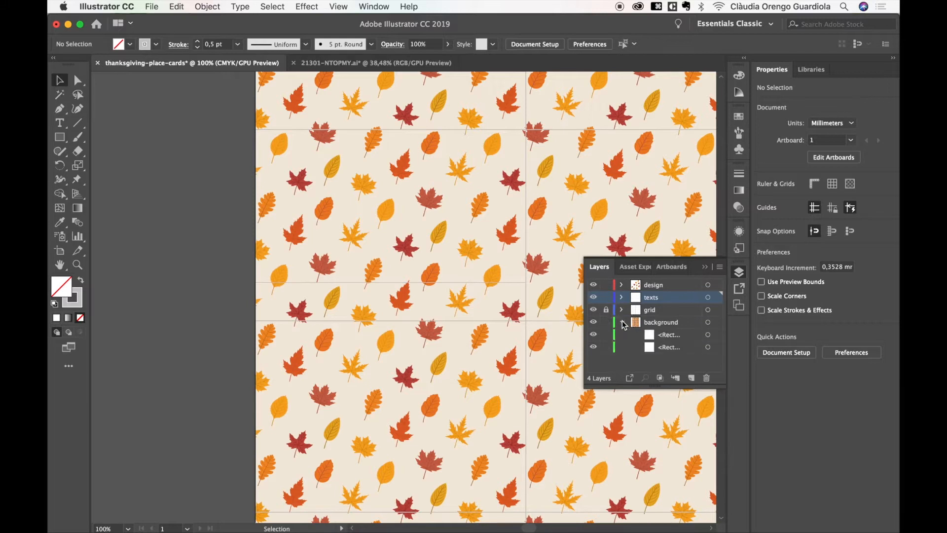
click(714, 348)
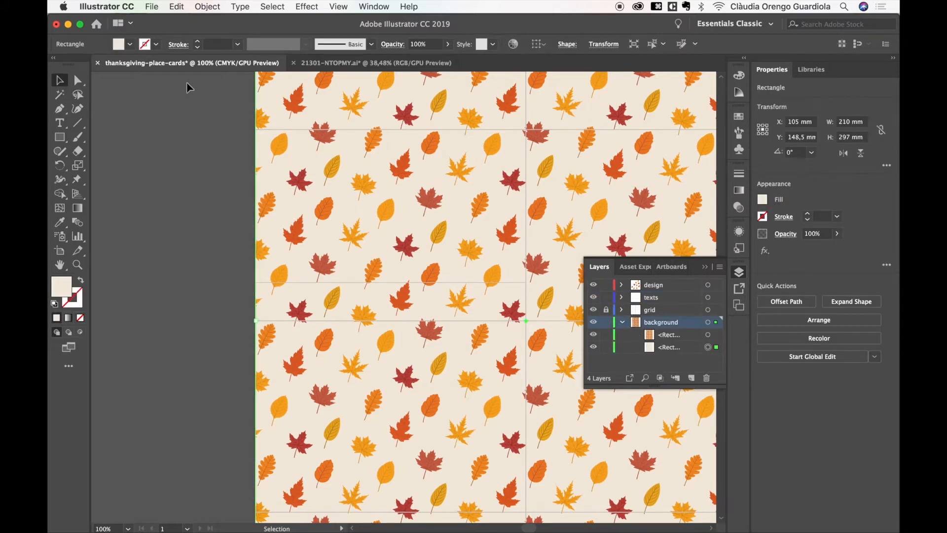
click(129, 44)
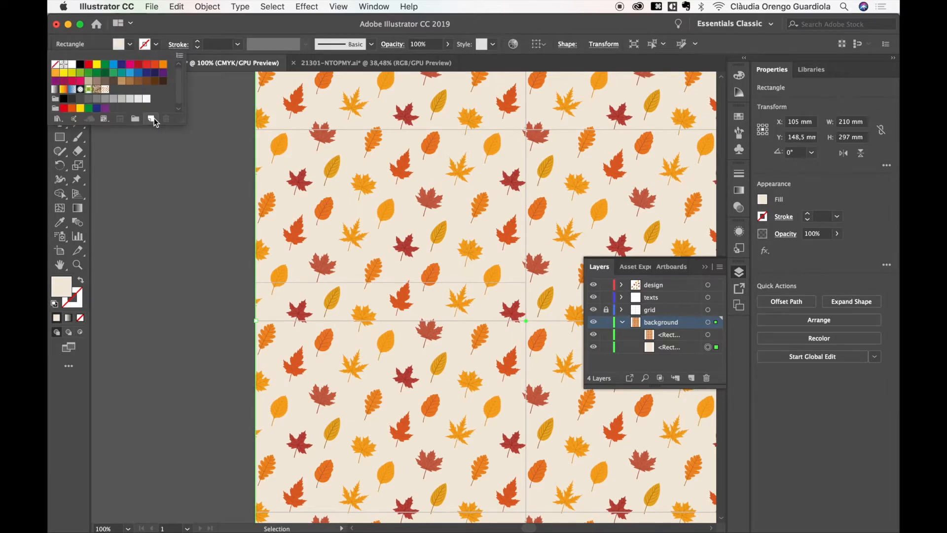
click(152, 119)
click(527, 364)
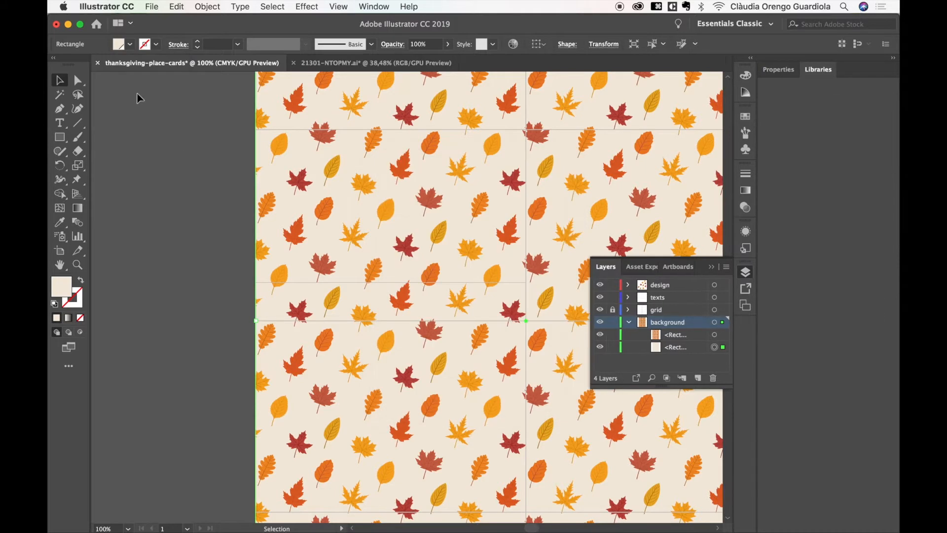
click(126, 46)
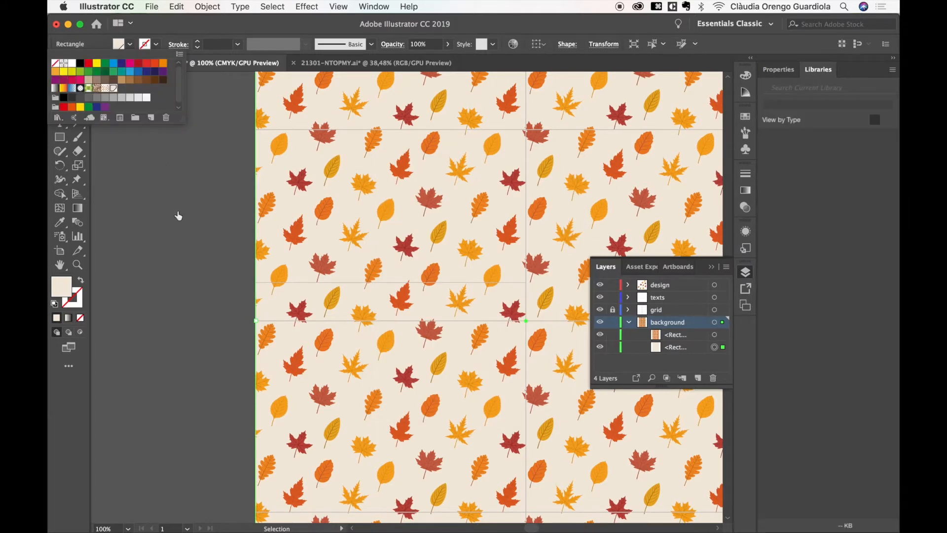
click(206, 286)
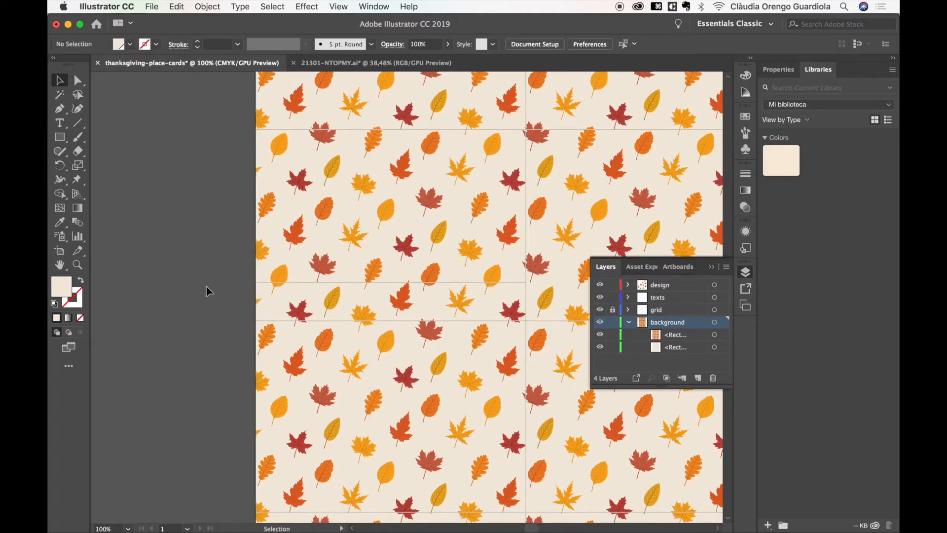
Lock and collapse the background layer and make the texts layer active
click(613, 323)
click(630, 323)
click(657, 299)
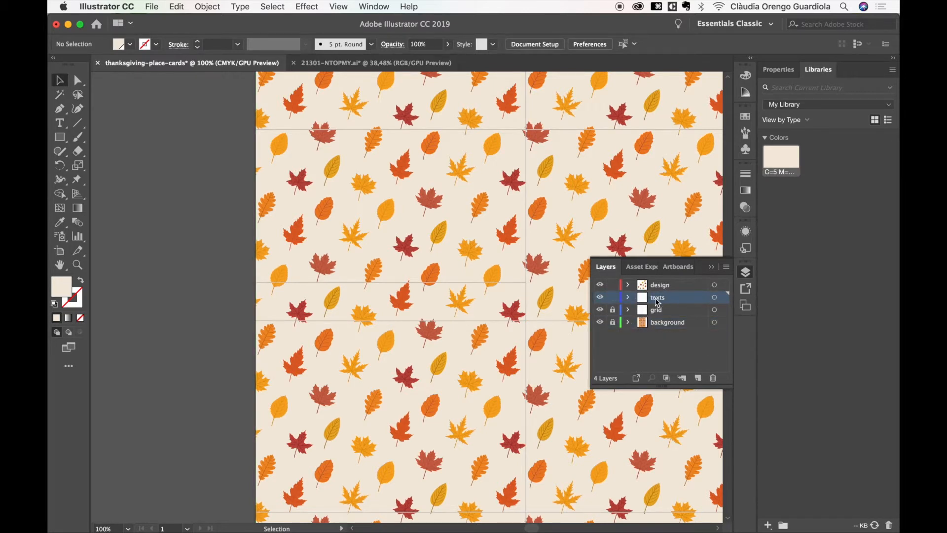
Remove the stroke of the narrow strip rectangle and fill it with the saved beige swatch
click(427, 286)
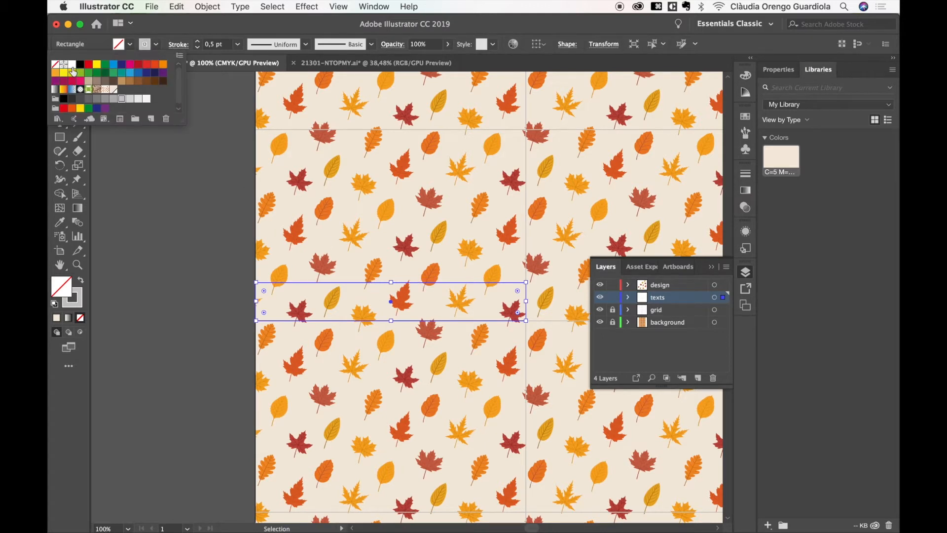
click(54, 64)
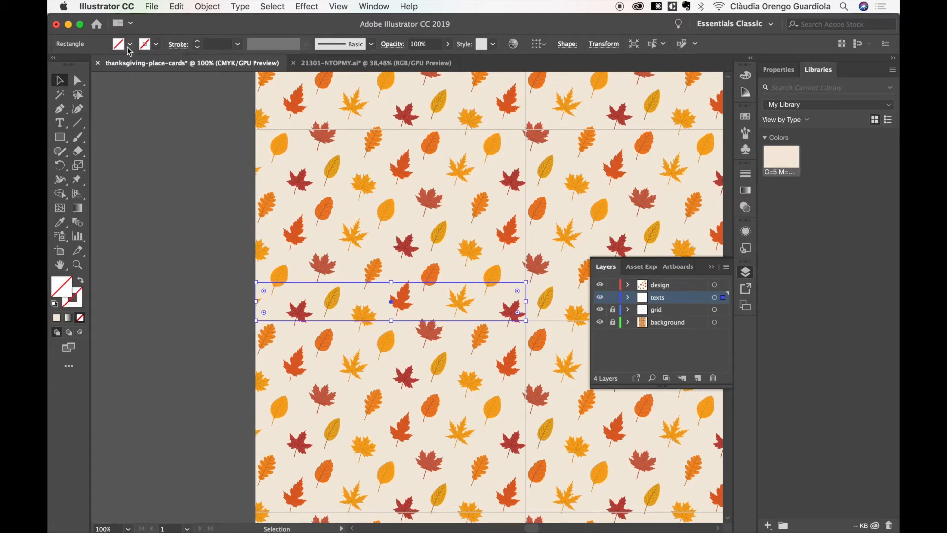
click(117, 87)
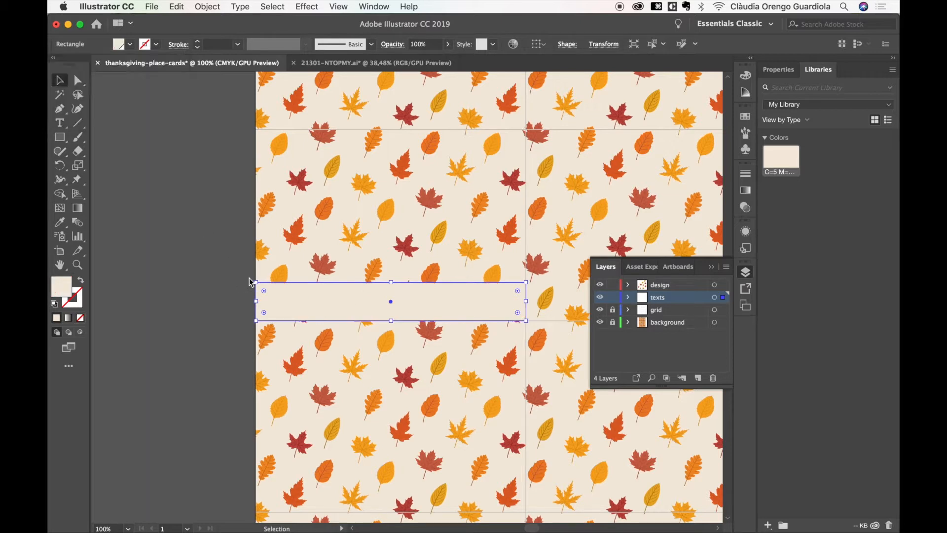
key(super+shift+a)
Create a text frame above the beige strip containing "Happy Thanksgiving"
scroll(431, 309, right, 5)
scroll(431, 309, up, 2)
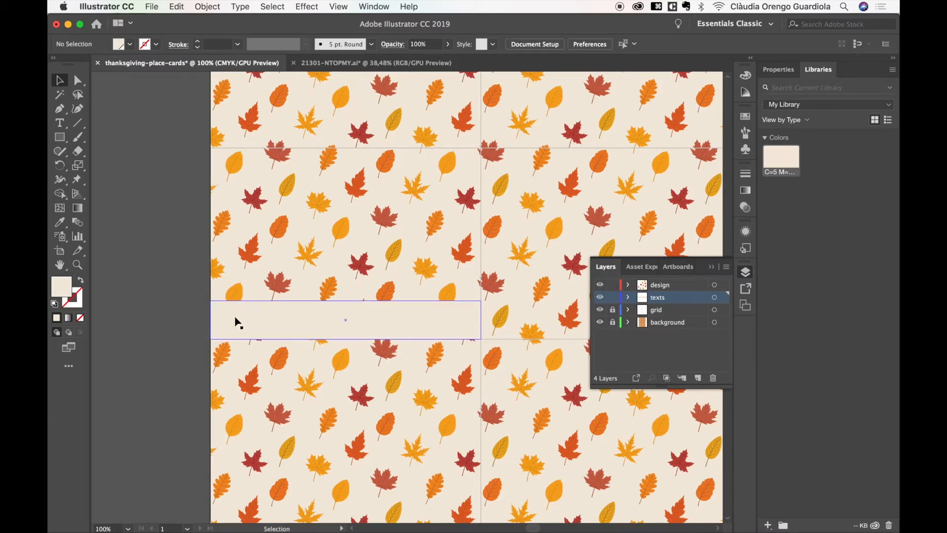
click(60, 123)
drag(234, 200, 453, 279)
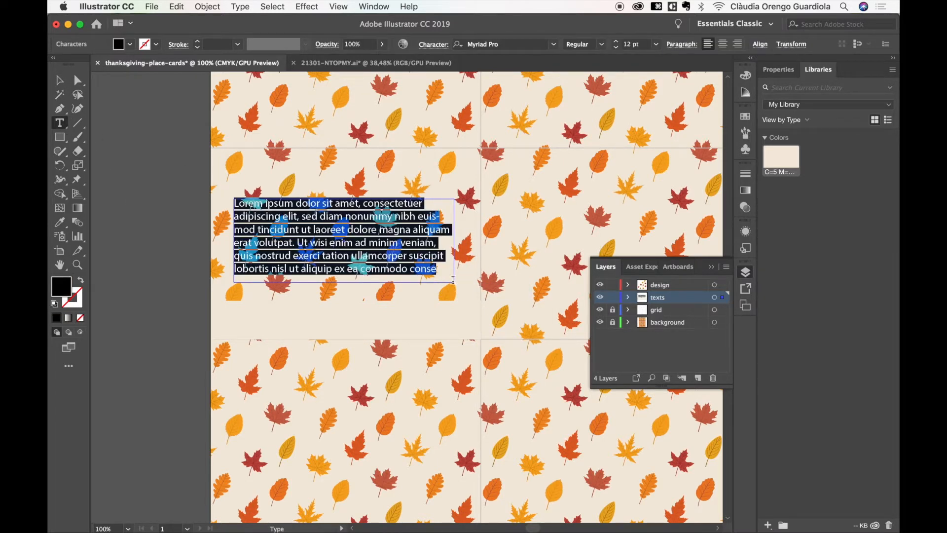
text(Happy Thanks)
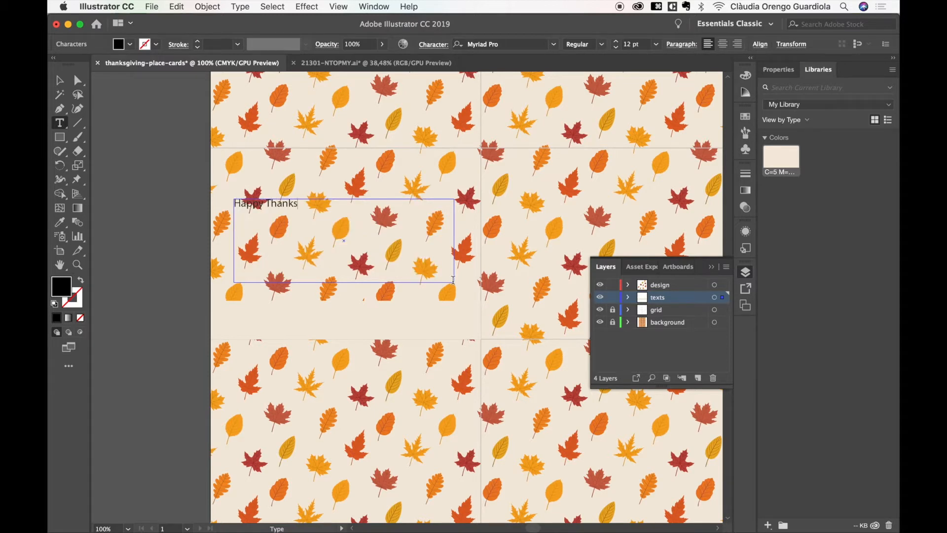
text(giving)
Set the font of the whole "Happy Thanksgiving" text to Allura
key(super+a)
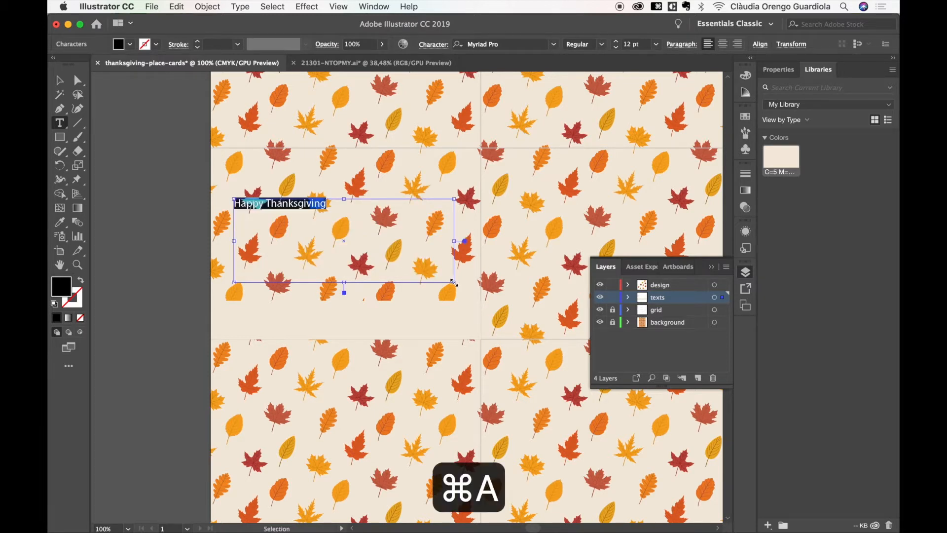
click(530, 44)
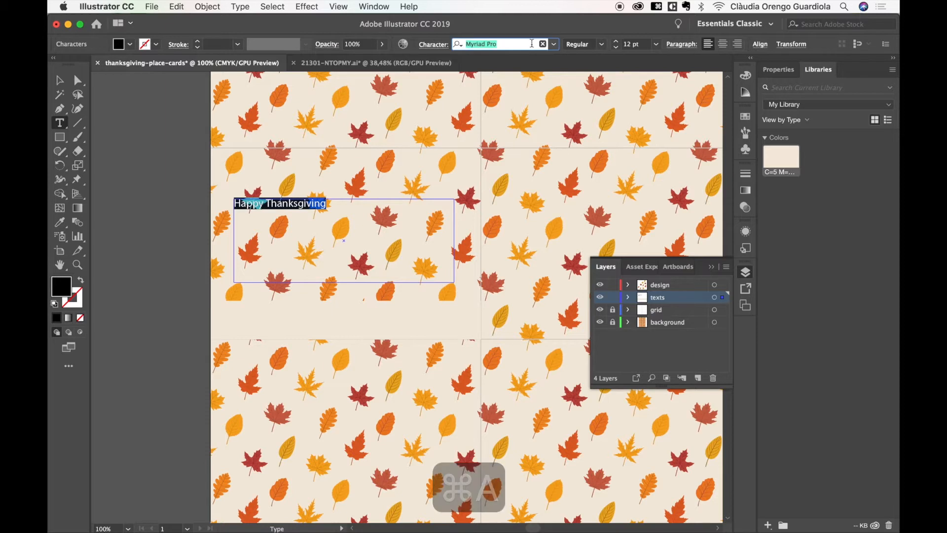
text(allura)
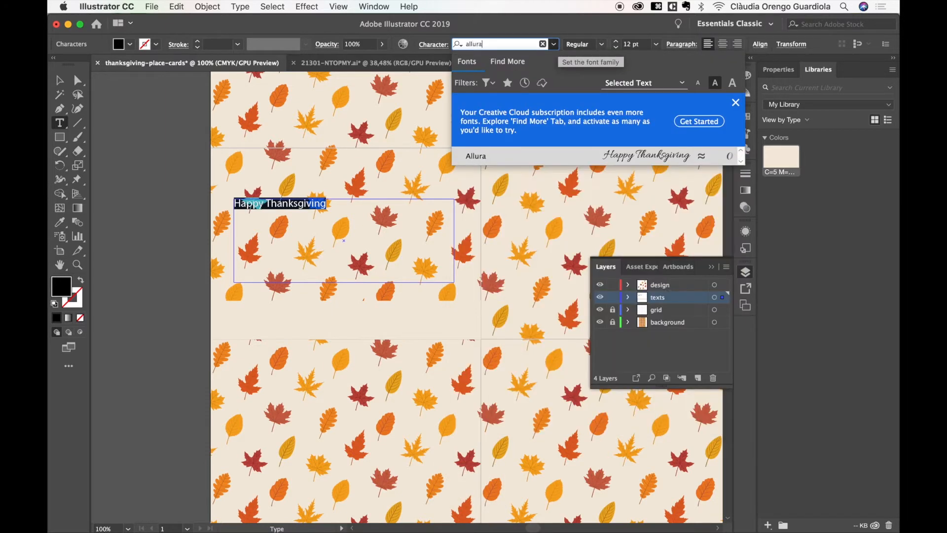
click(523, 162)
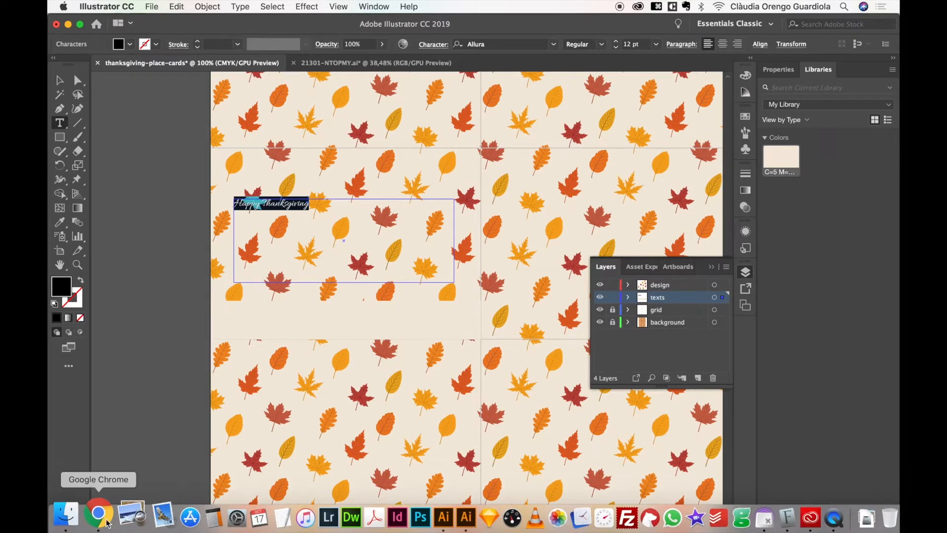
Switch to Chrome to view the Allura and Aleo font pages on Font Squirrel, and return to Illustrator
click(99, 514)
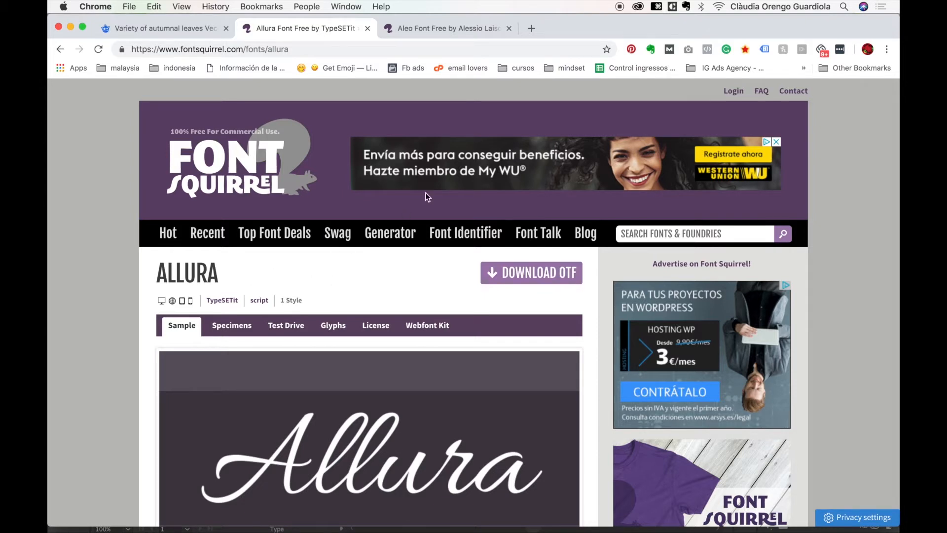
click(444, 27)
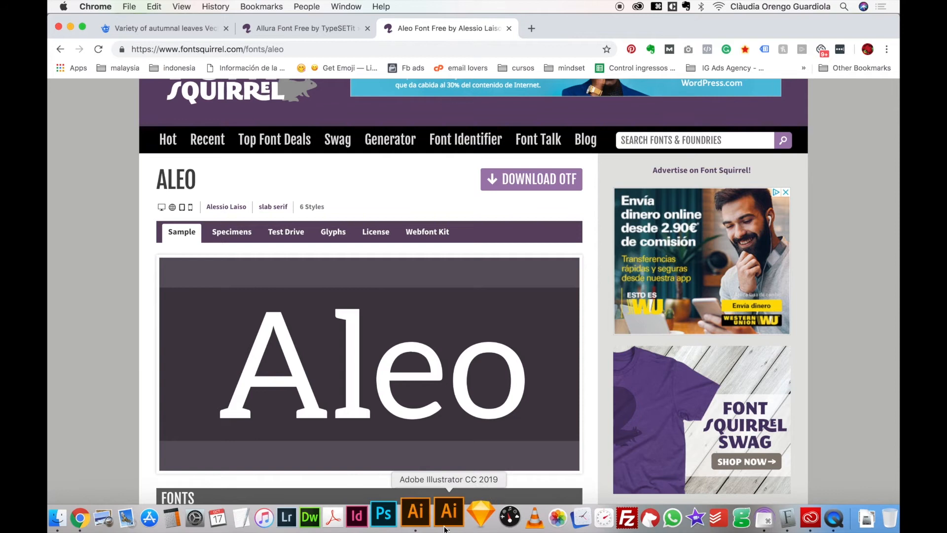
click(446, 523)
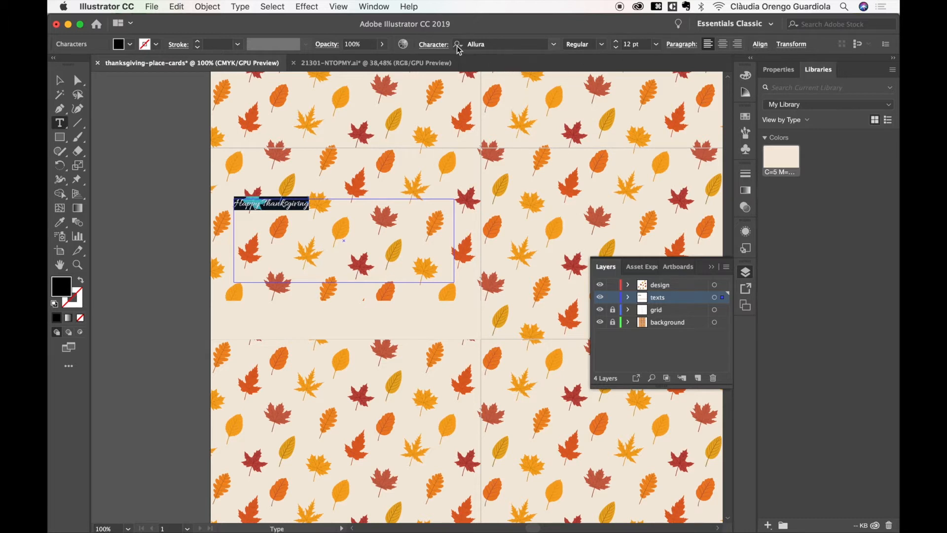
Set the "Happy Thanksgiving" text to 27 pt and center its paragraph alignment
click(616, 41)
click(616, 41)
click(616, 41)
click(617, 41)
click(617, 42)
click(617, 41)
click(616, 41)
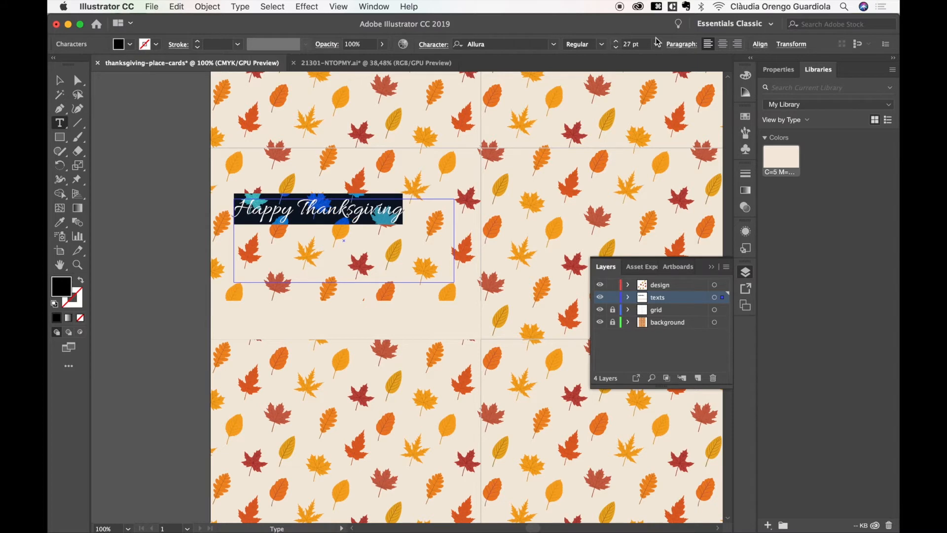
click(723, 44)
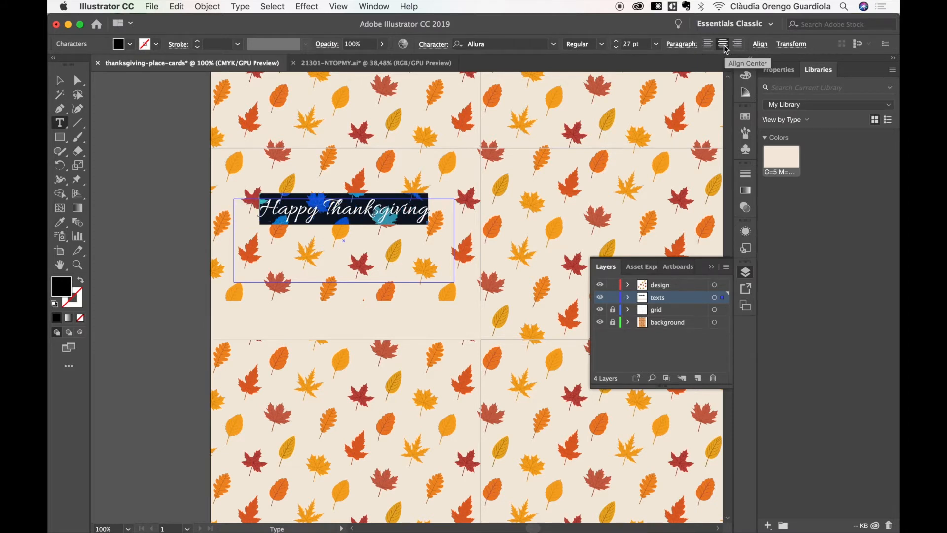
Move the "Happy Thanksgiving" text onto the beige strip and shorten its frame to end at the strip's lower edge
click(59, 80)
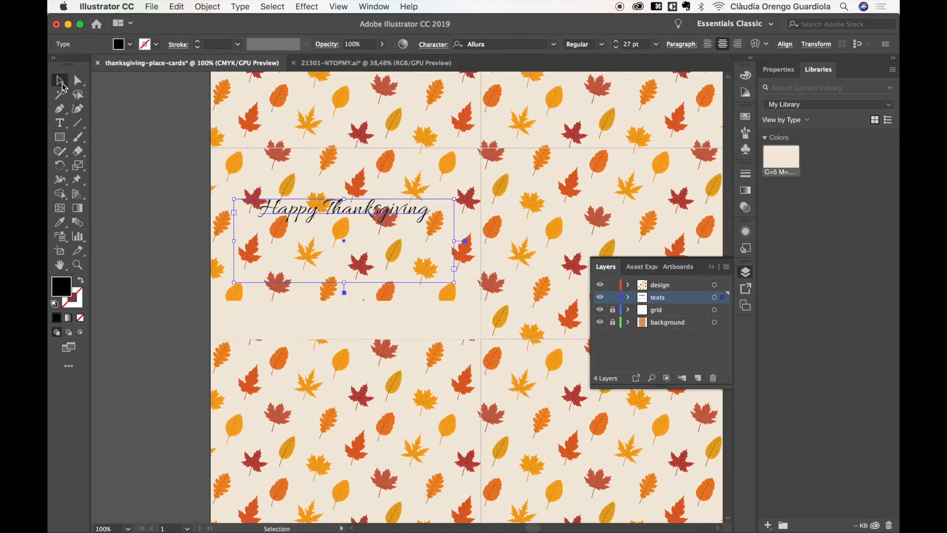
drag(354, 213, 355, 323)
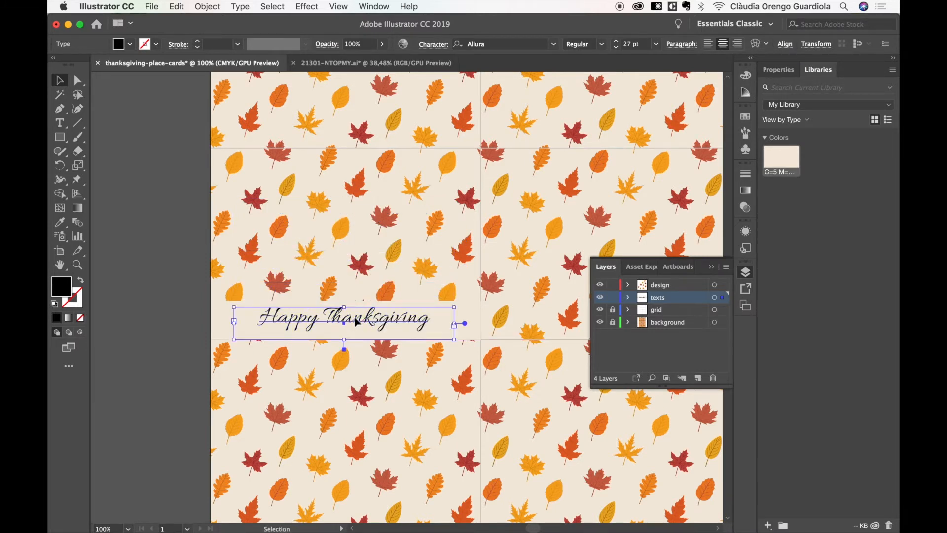
Center the "Happy Thanksgiving" text and the beige strip on each other horizontally and vertically, aligned to the selection
shift+click(475, 316)
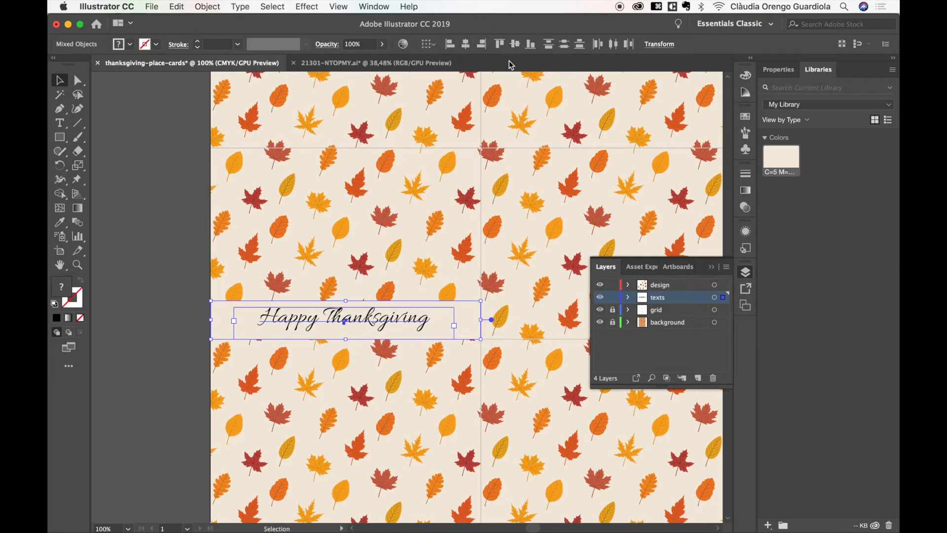
click(429, 45)
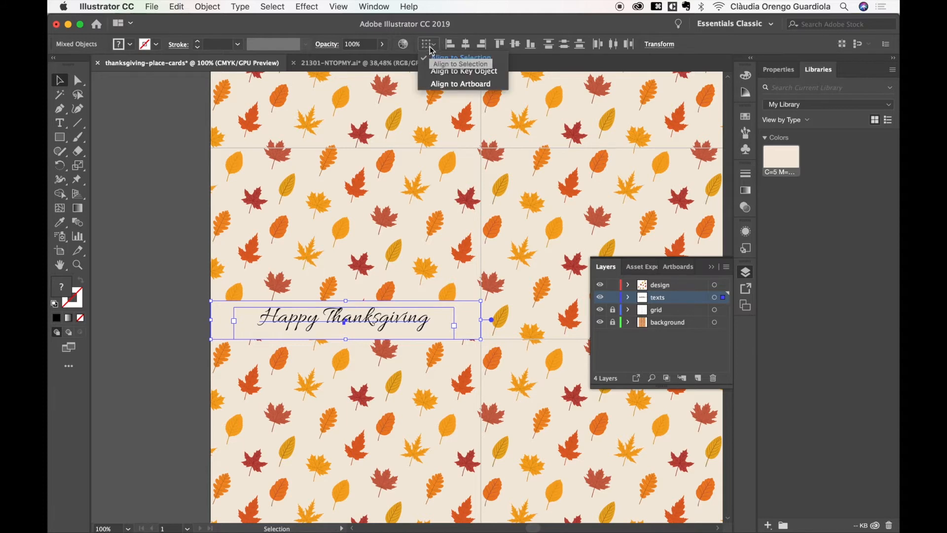
click(474, 28)
click(435, 45)
click(455, 64)
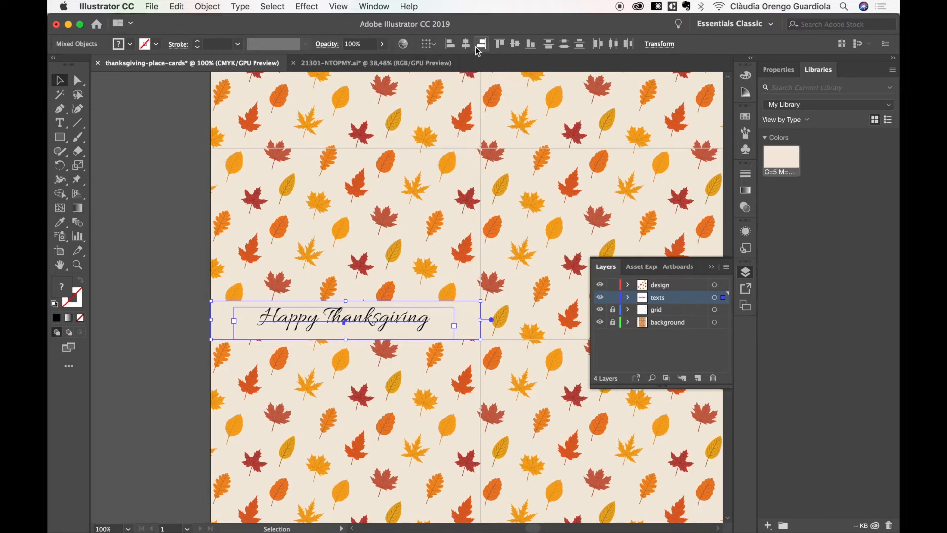
click(466, 47)
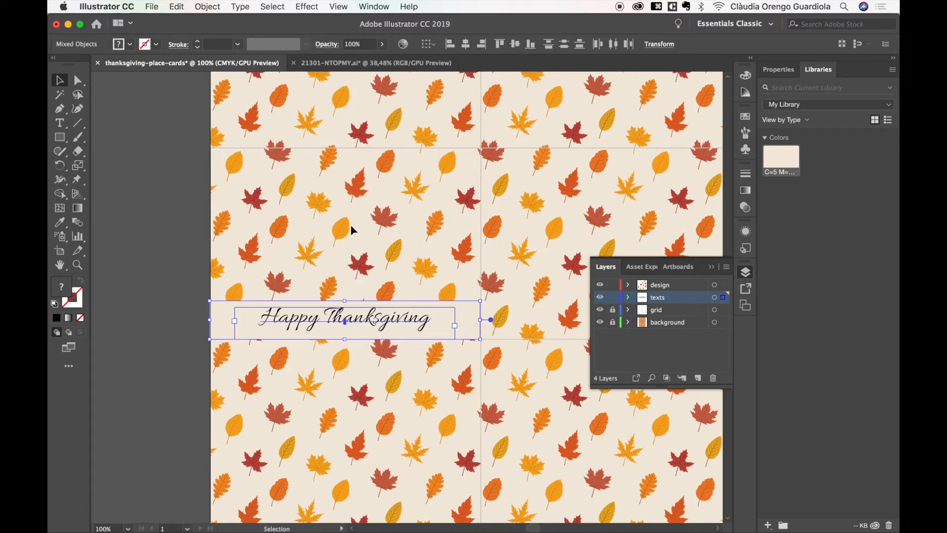
click(519, 48)
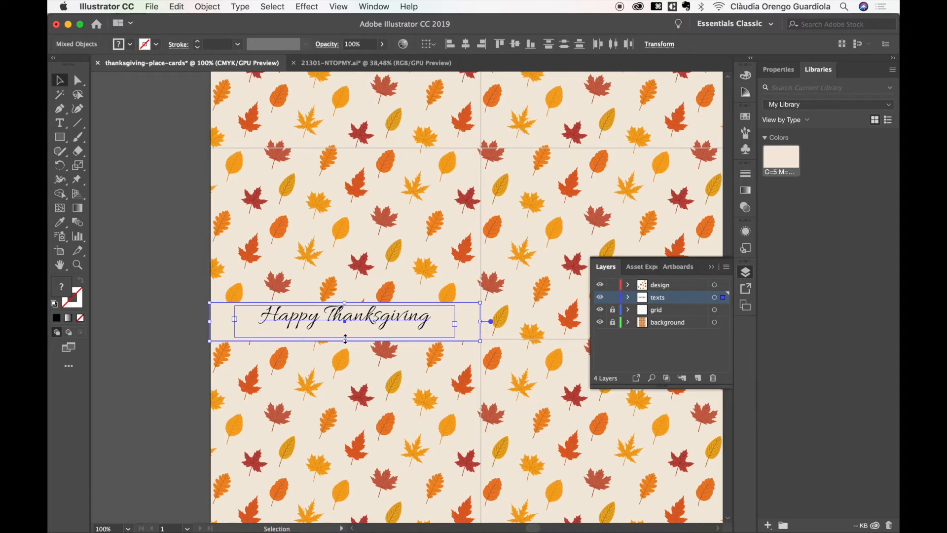
click(399, 267)
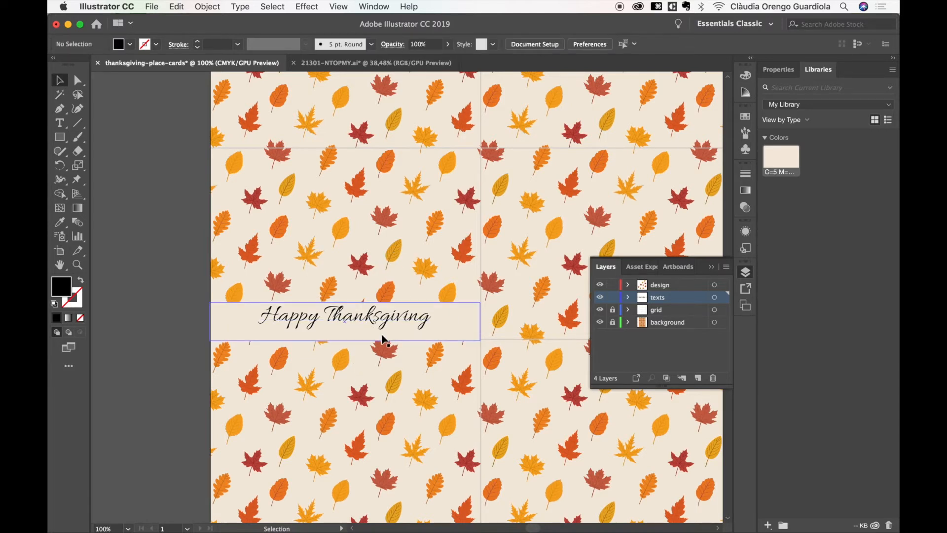
Shorten the "Happy Thanksgiving" text frame to fit its line and center it vertically with the beige strip again
click(395, 325)
drag(345, 338, 343, 327)
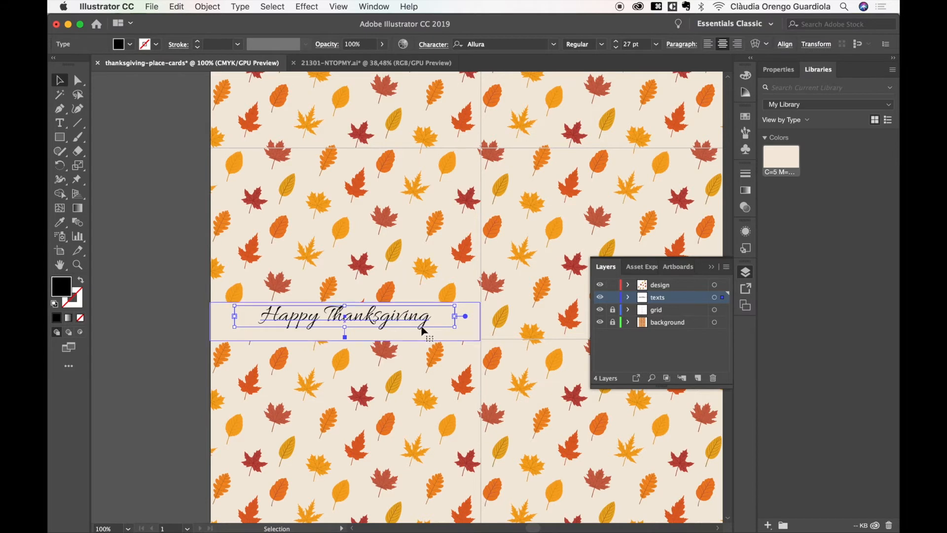
shift+click(444, 335)
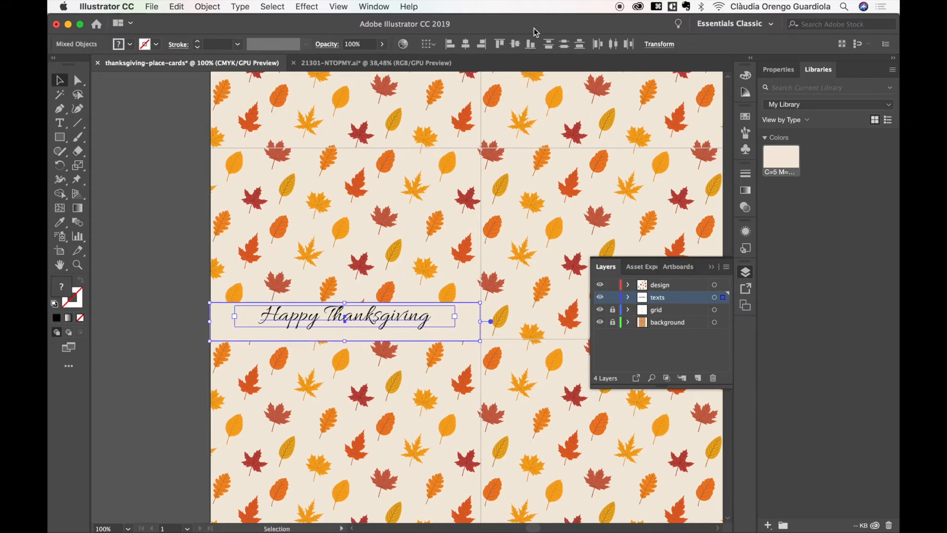
click(515, 44)
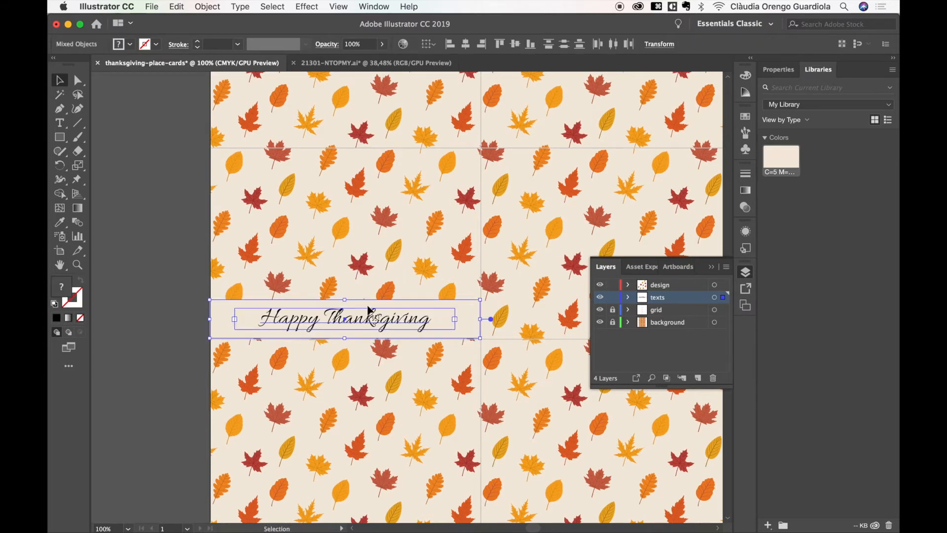
click(460, 288)
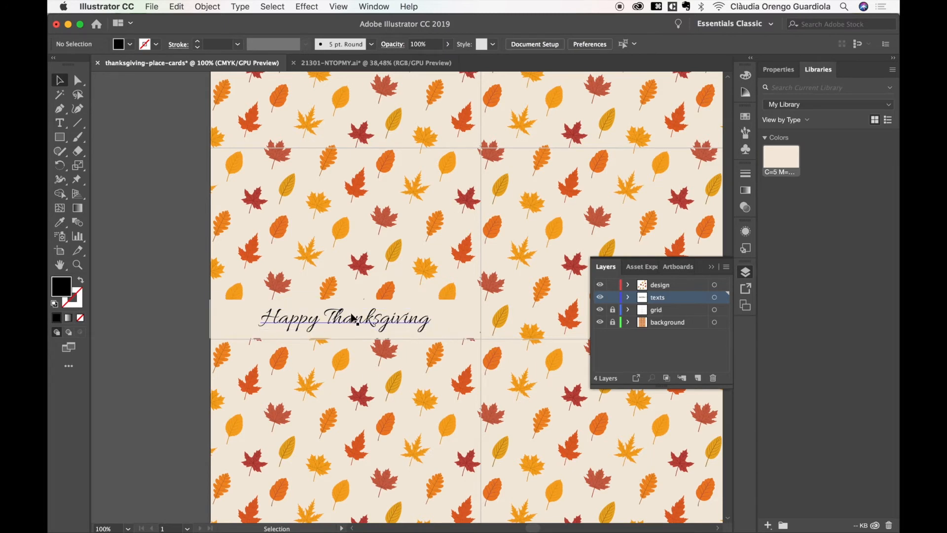
Try to align the strip and its text to the artboard's left and top edges, and undo both alignments
drag(328, 287, 398, 344)
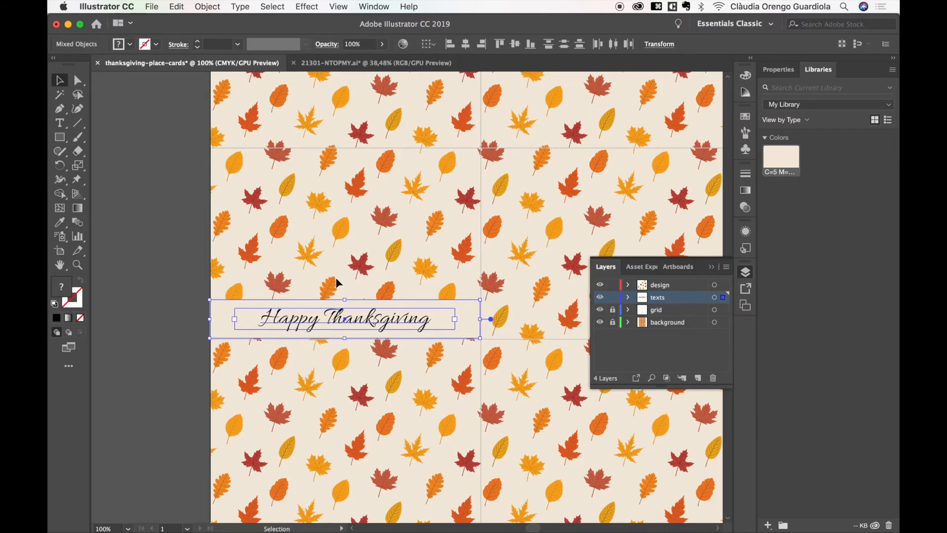
scroll(345, 290, up, 5)
scroll(345, 291, right, 2)
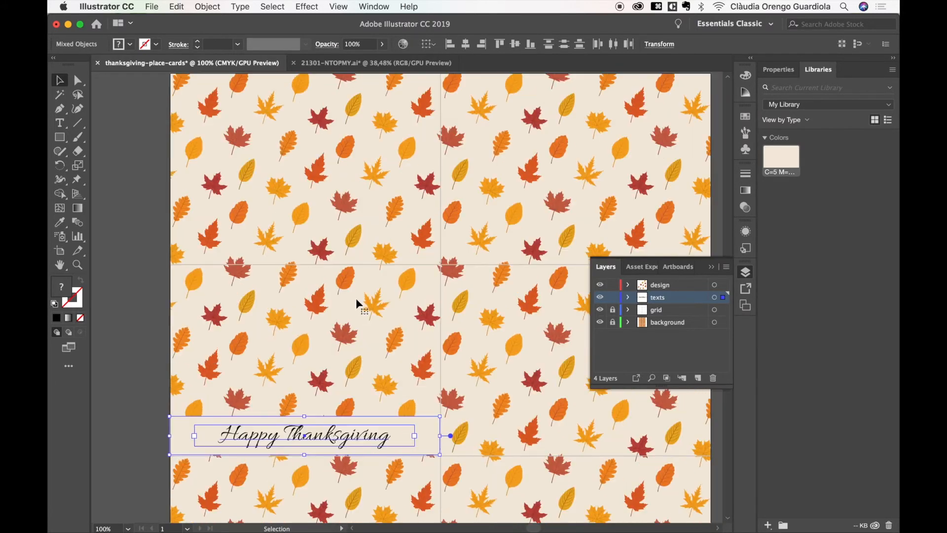
scroll(356, 298, up, 1)
scroll(356, 298, right, 1)
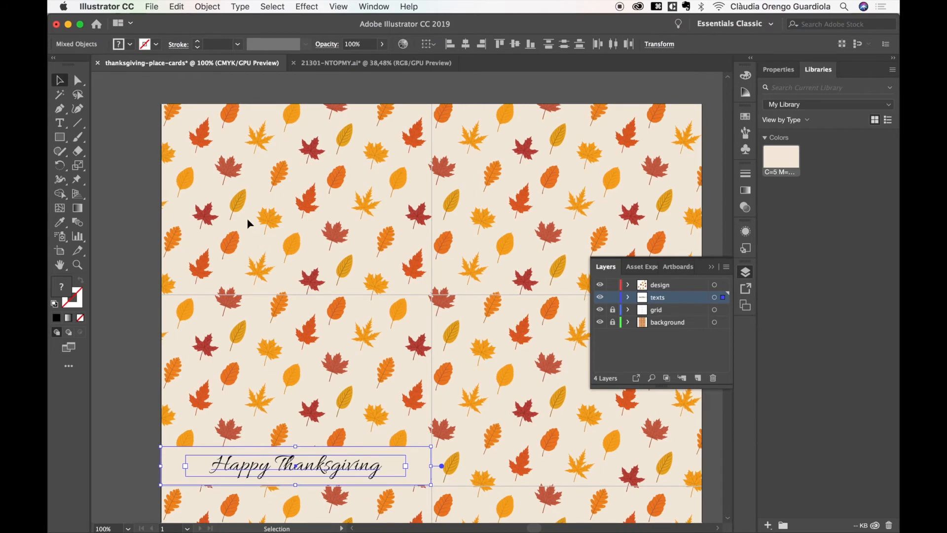
click(429, 44)
click(444, 81)
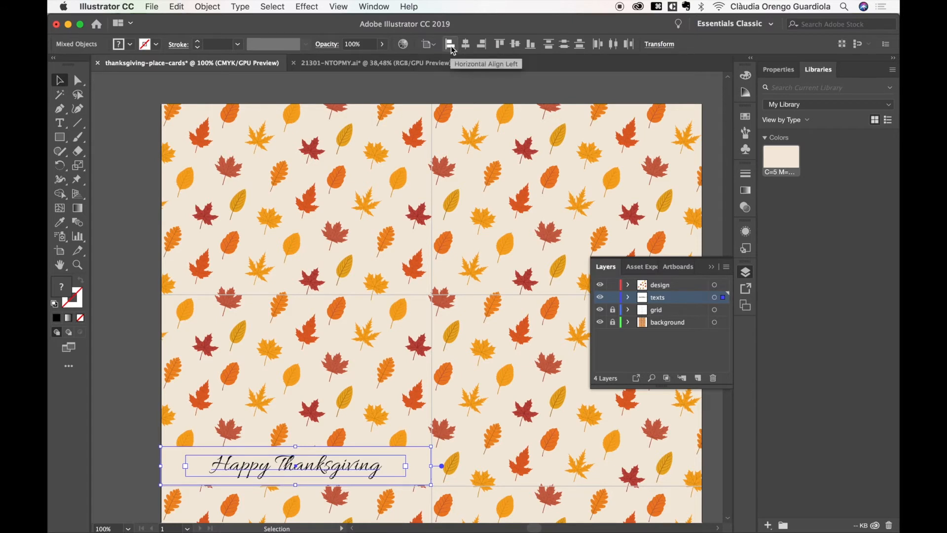
click(451, 45)
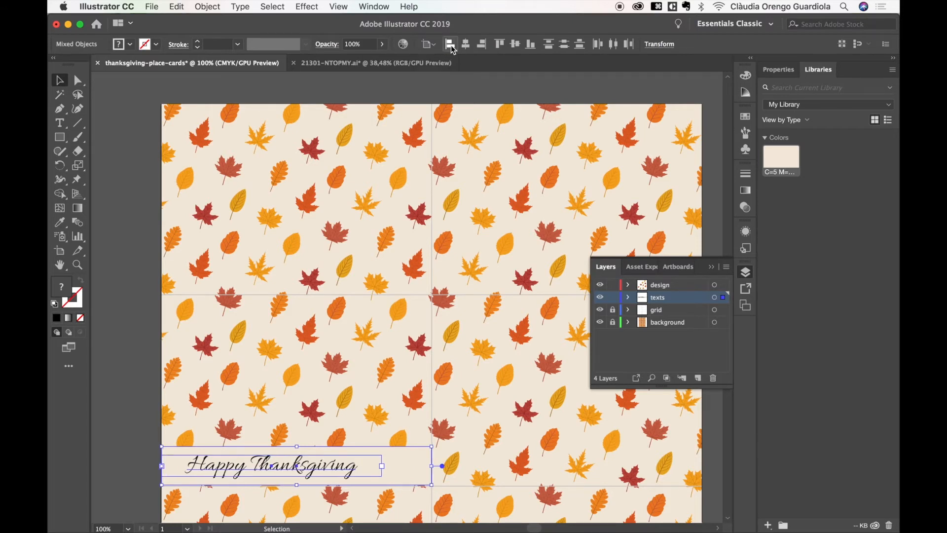
click(500, 45)
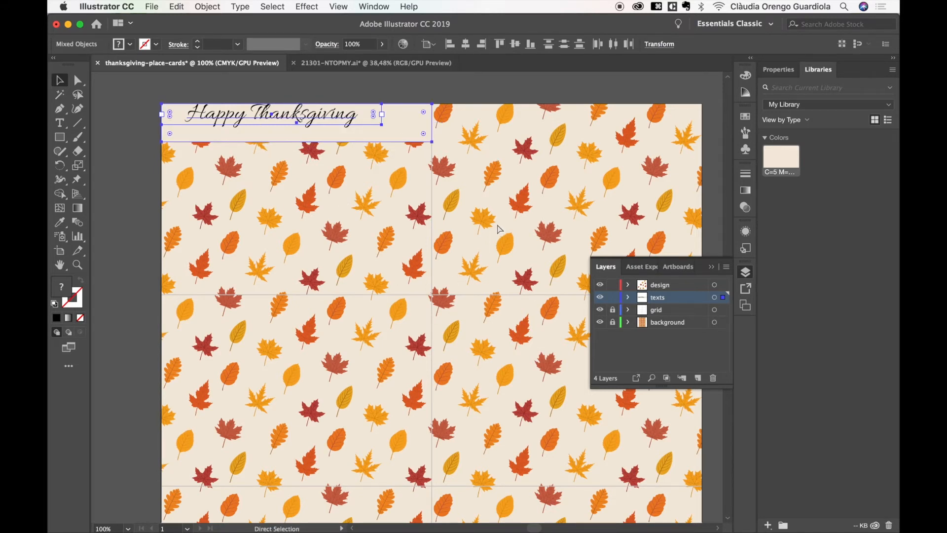
key(super+z)
key(super+z)
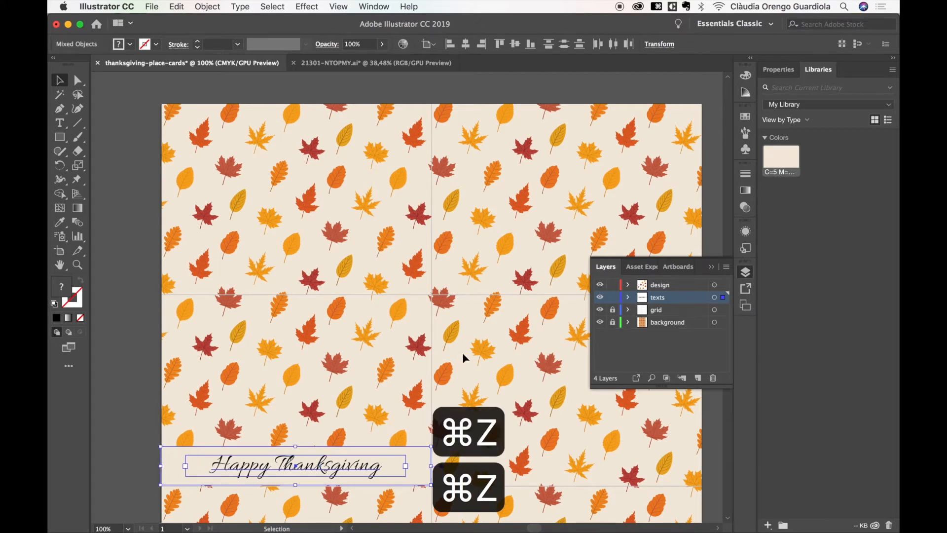
Nudge the strip and its text onto the grid intersection at the card's lower corner and check the fit at 400% zoom
scroll(387, 396, down, 5)
scroll(387, 396, left, 1)
drag(440, 363, 441, 365)
super+click(458, 384)
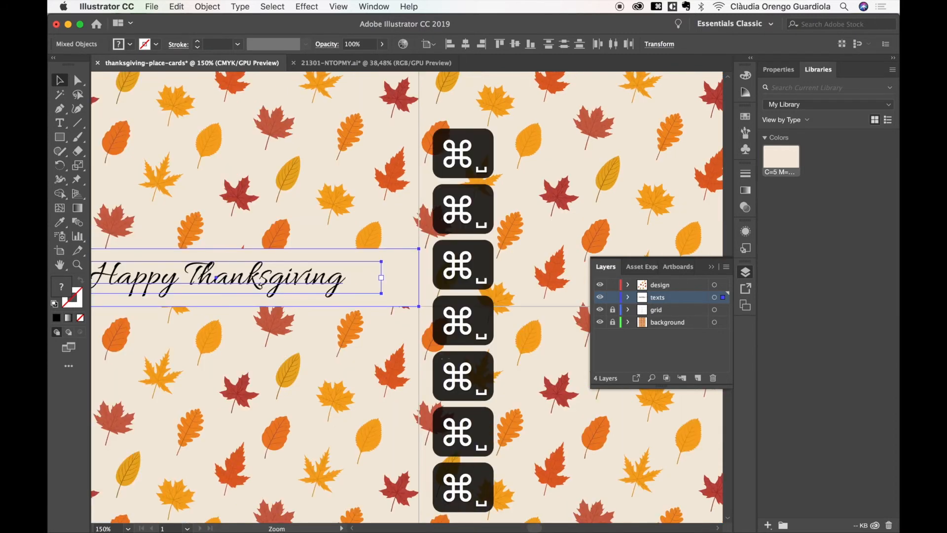
super+click(394, 304)
super+click(394, 305)
super+click(449, 290)
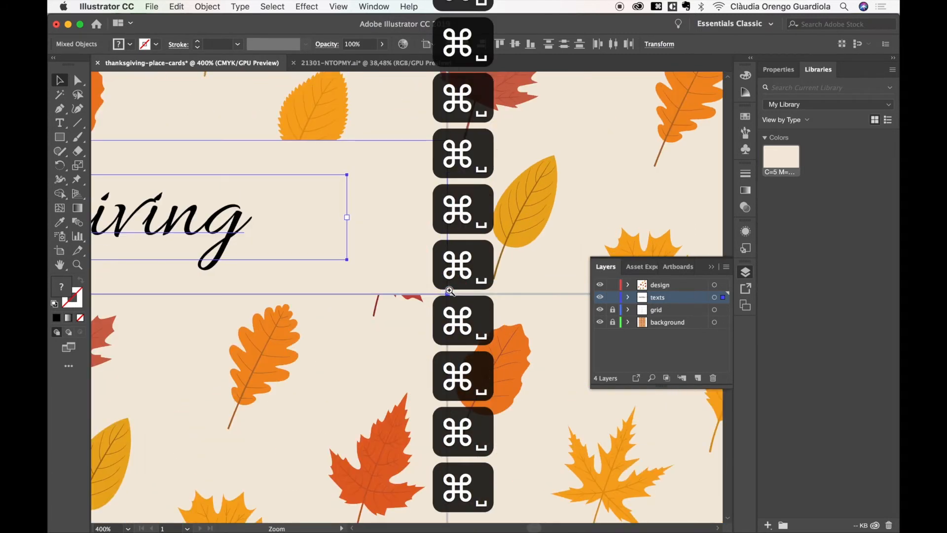
click(501, 285)
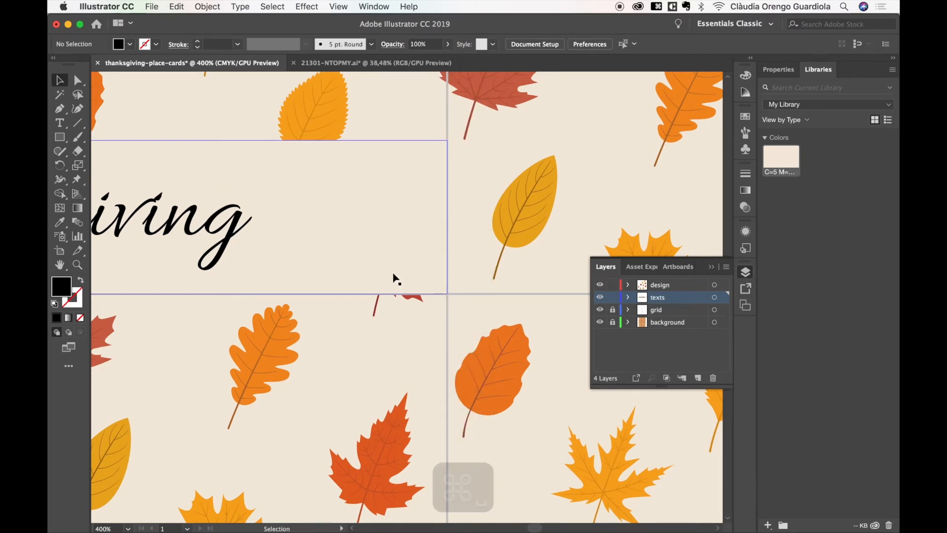
click(412, 271)
click(490, 258)
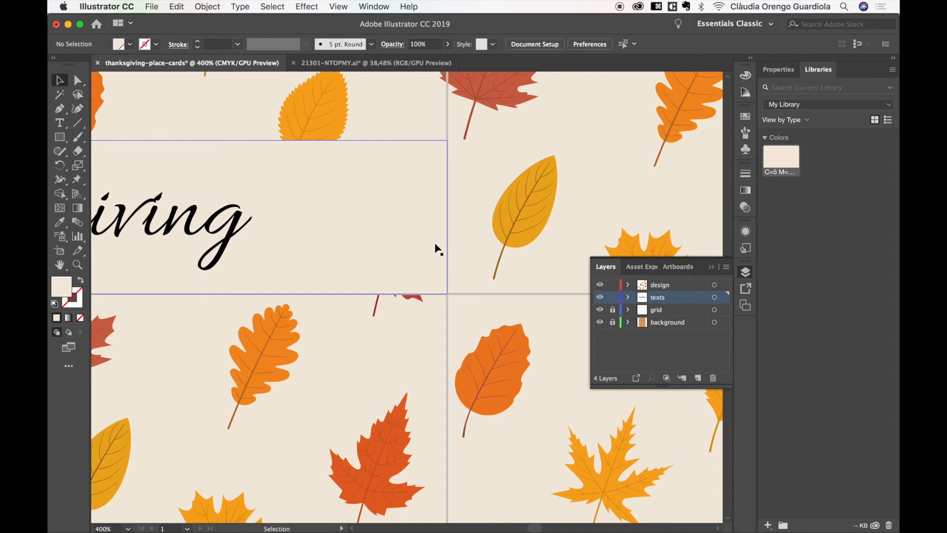
key(super+1)
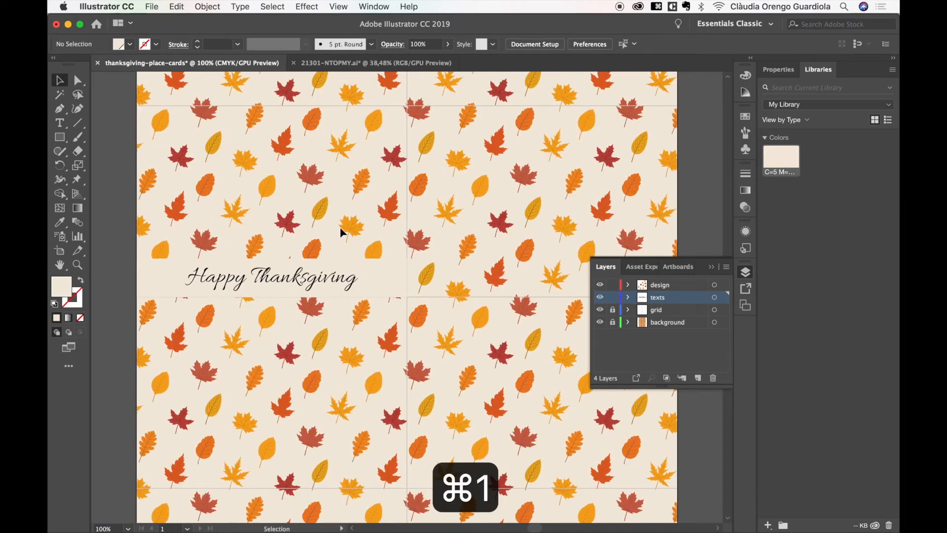
Color the "Happy Thanksgiving" text dark red with the Eyedropper, sampling the red maple leaf beside the artboard
scroll(437, 237, left, 5)
scroll(437, 238, up, 2)
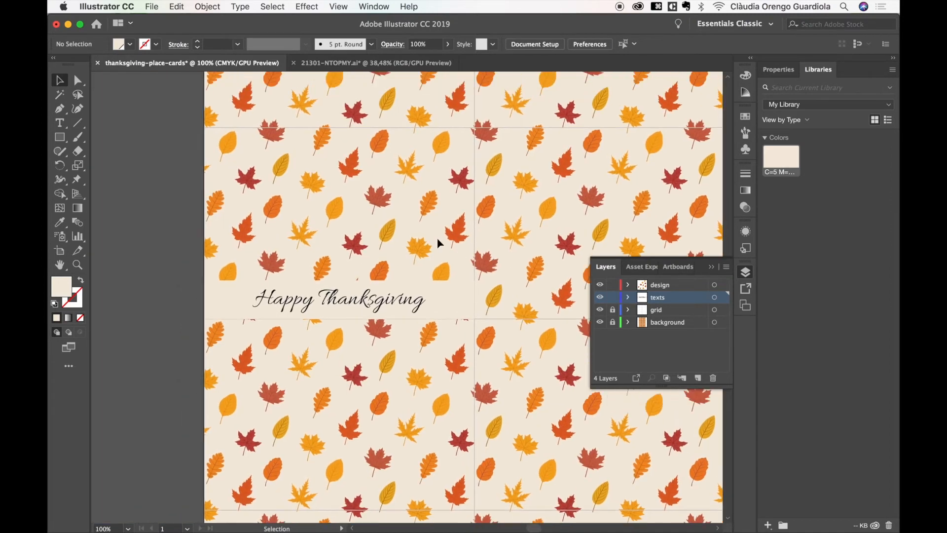
click(381, 311)
scroll(432, 312, right, 10)
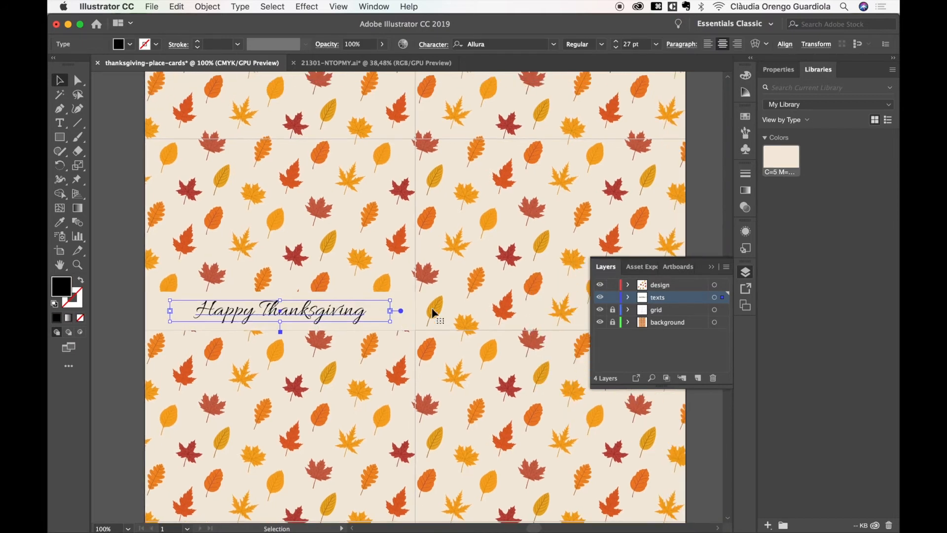
scroll(432, 311, right, 2)
scroll(433, 312, up, 1)
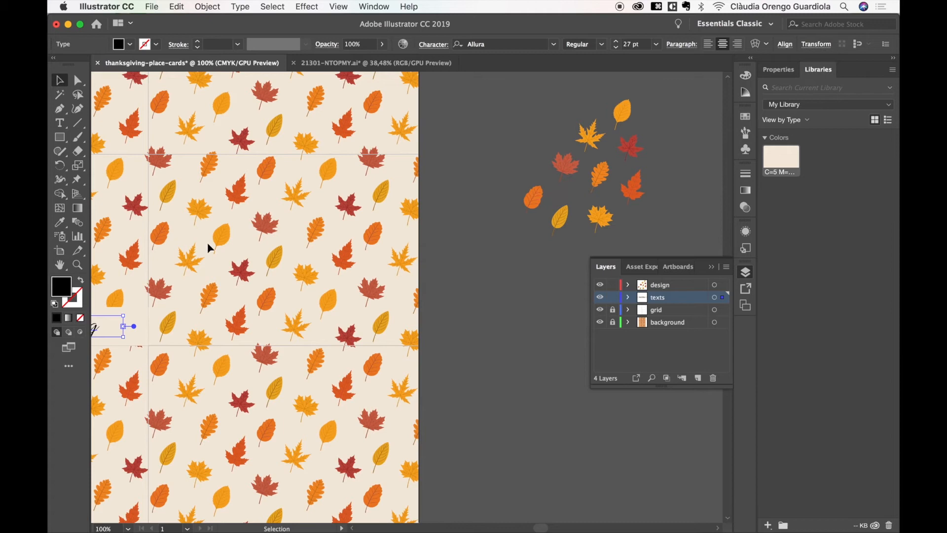
click(59, 222)
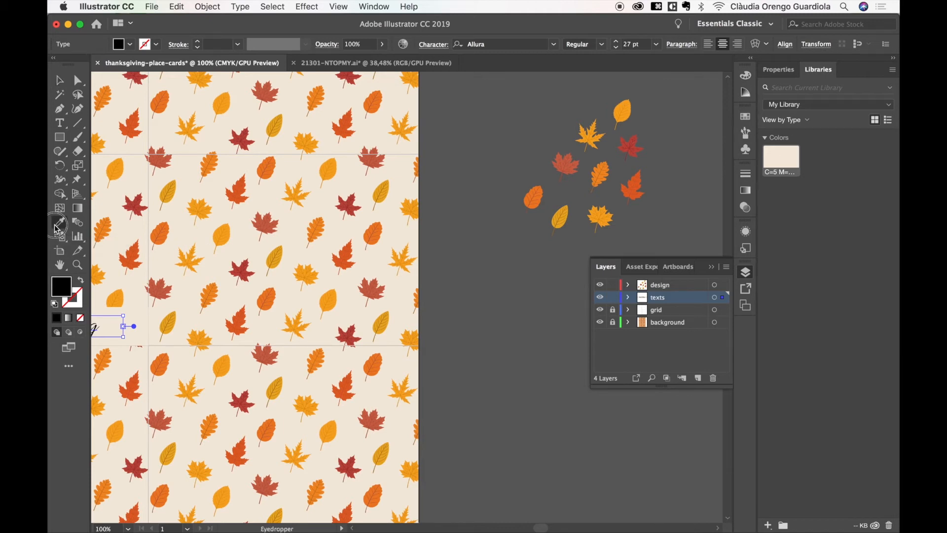
click(645, 134)
scroll(495, 197, left, 10)
scroll(495, 197, down, 2)
scroll(498, 197, up, 2)
scroll(498, 197, left, 1)
key(v)
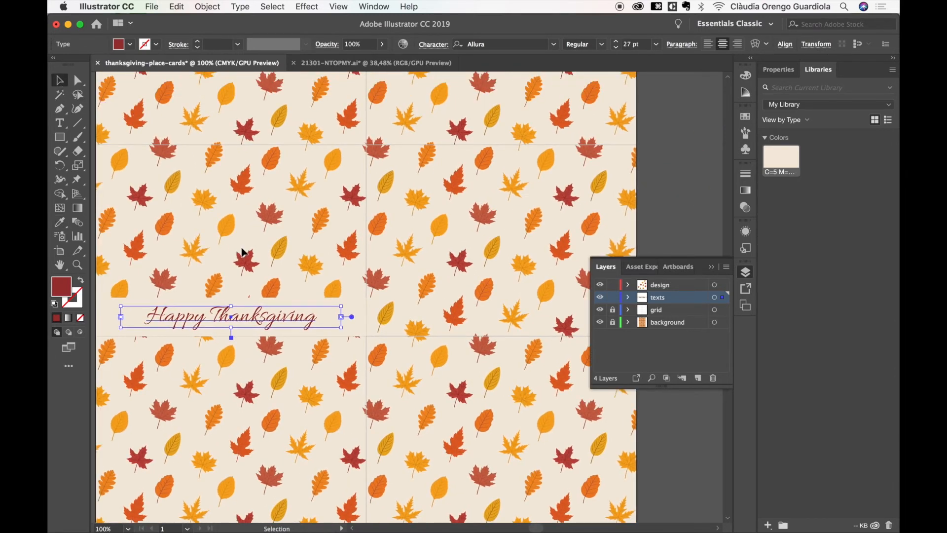
Duplicate the beige strip above the "Happy Thanksgiving" line and resize the copy into a narrower, taller rectangle centered on the card
scroll(241, 251, left, 3)
scroll(241, 251, up, 1)
click(142, 266)
drag(188, 326, 174, 241)
drag(432, 239, 368, 238)
drag(296, 220, 296, 199)
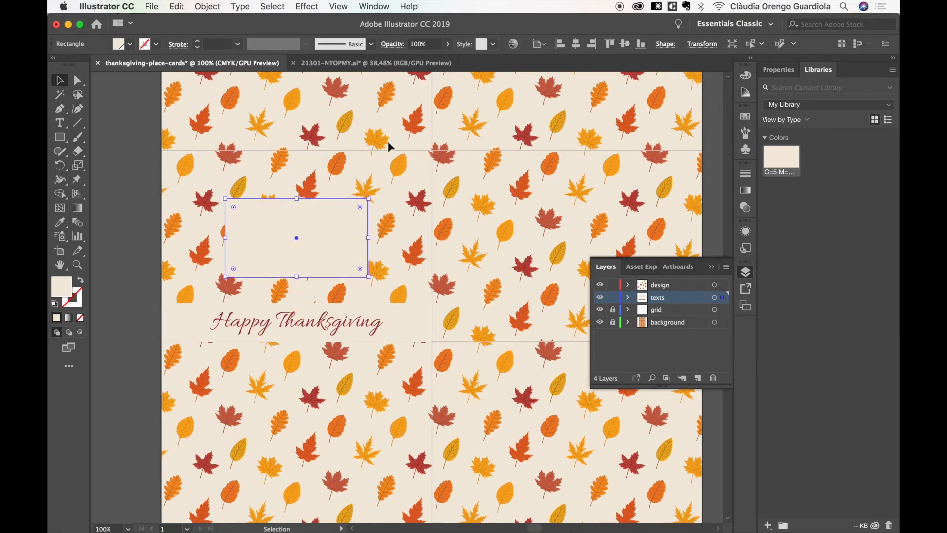
drag(369, 238, 385, 238)
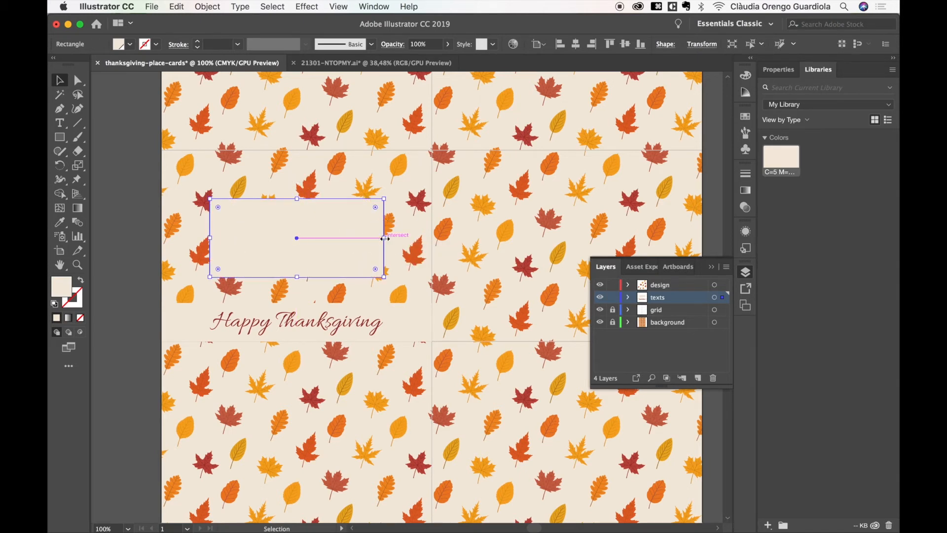
drag(296, 199, 297, 207)
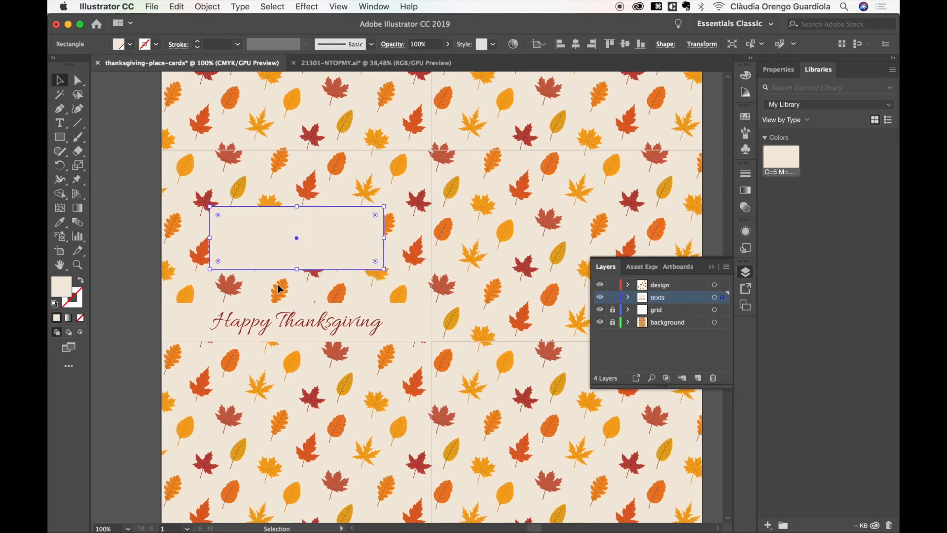
click(150, 267)
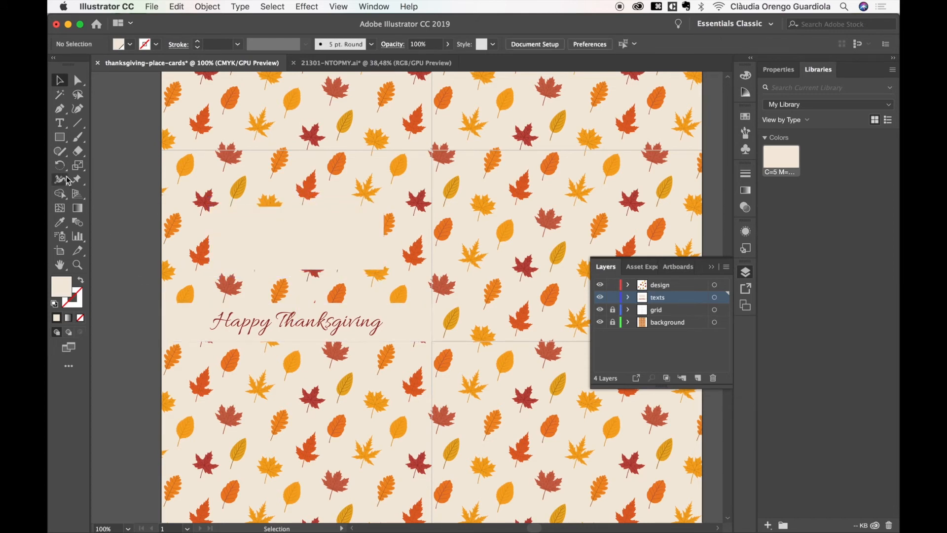
Create an area text frame above the new beige rectangle and enter the guest's first name
click(60, 123)
drag(216, 104, 392, 200)
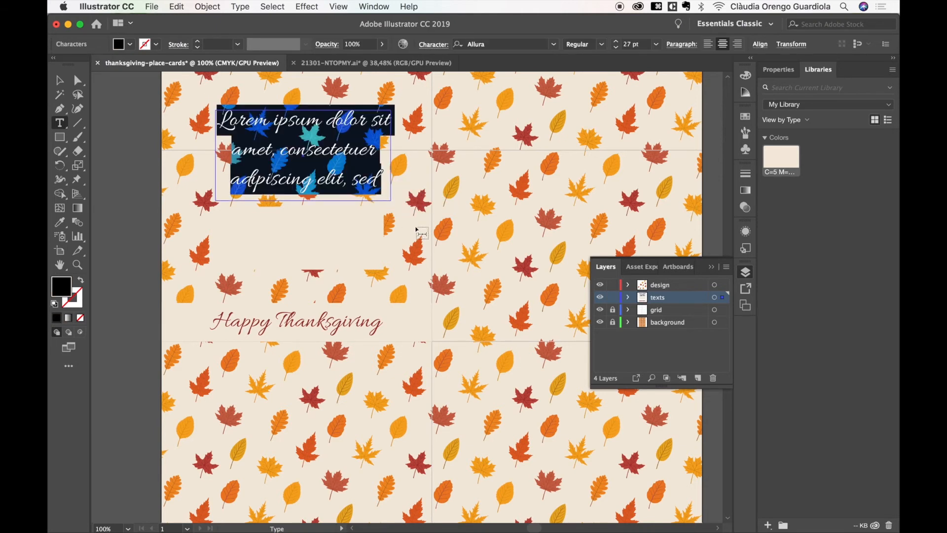
text(Mary)
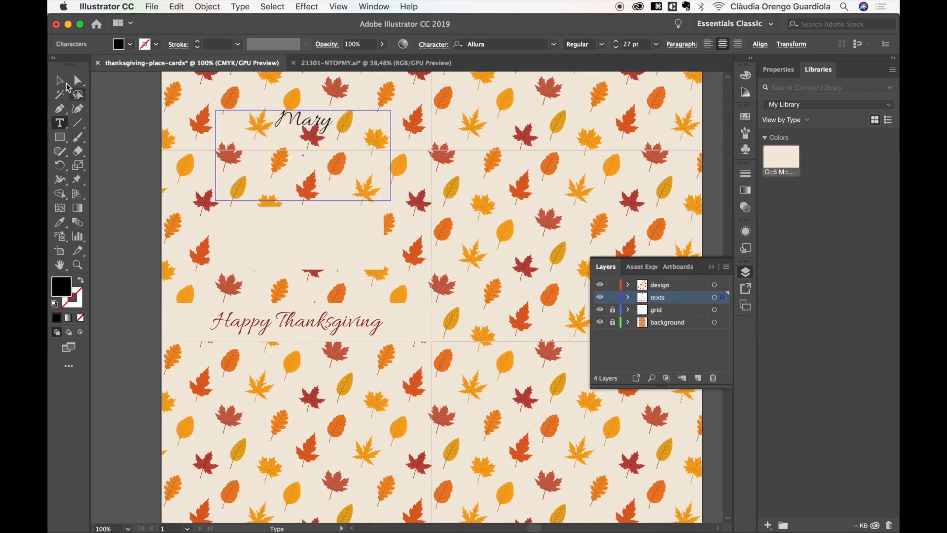
Set the guest name in Aleo Bold and fit its text frame inside the beige rectangle above "Happy Thanksgiving"
click(60, 80)
click(524, 44)
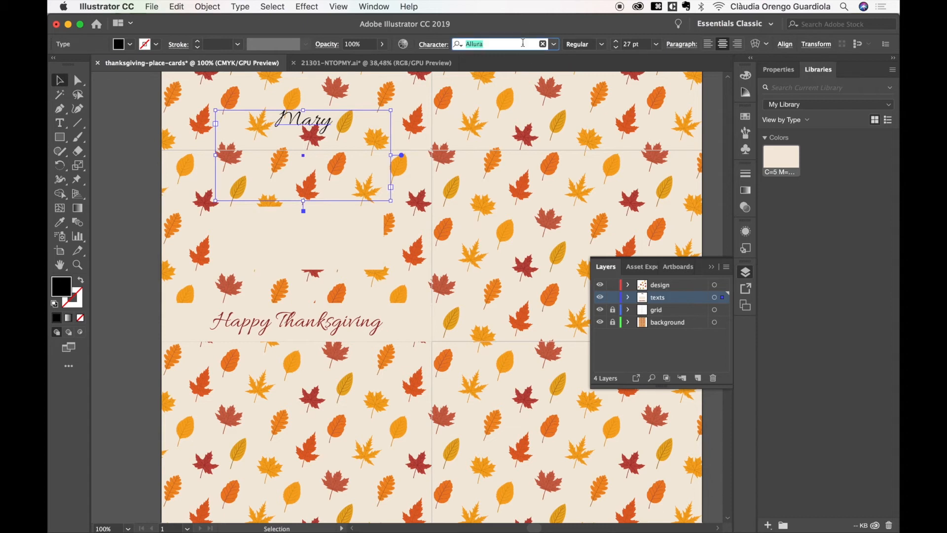
text(aleo)
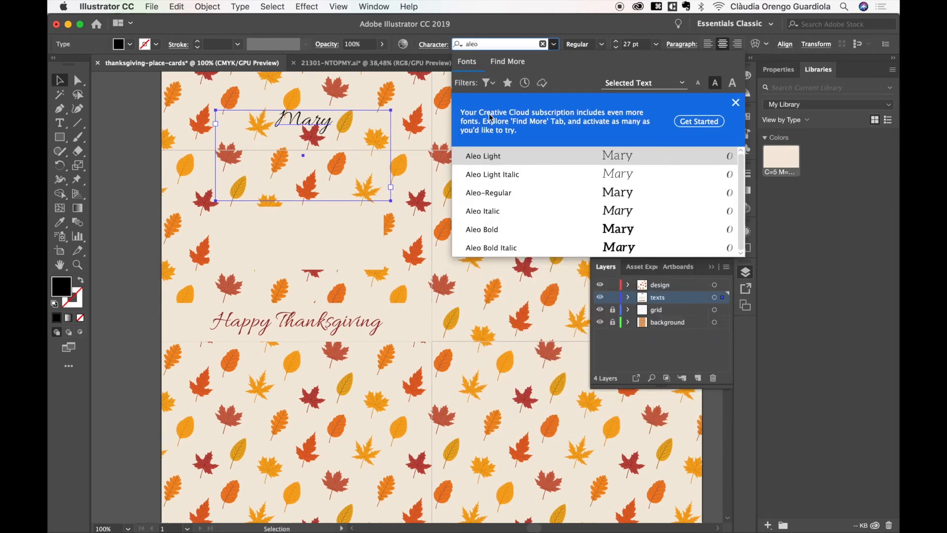
click(482, 229)
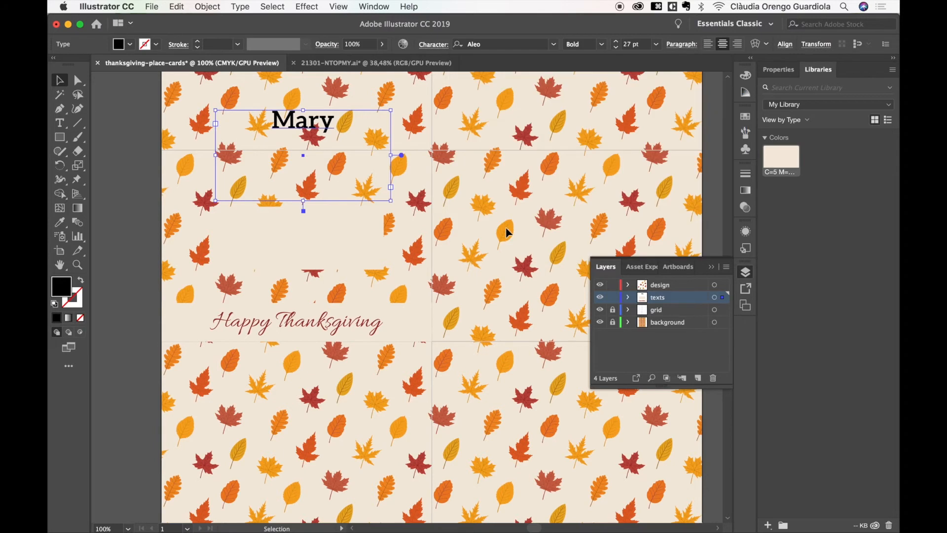
drag(305, 114, 316, 237)
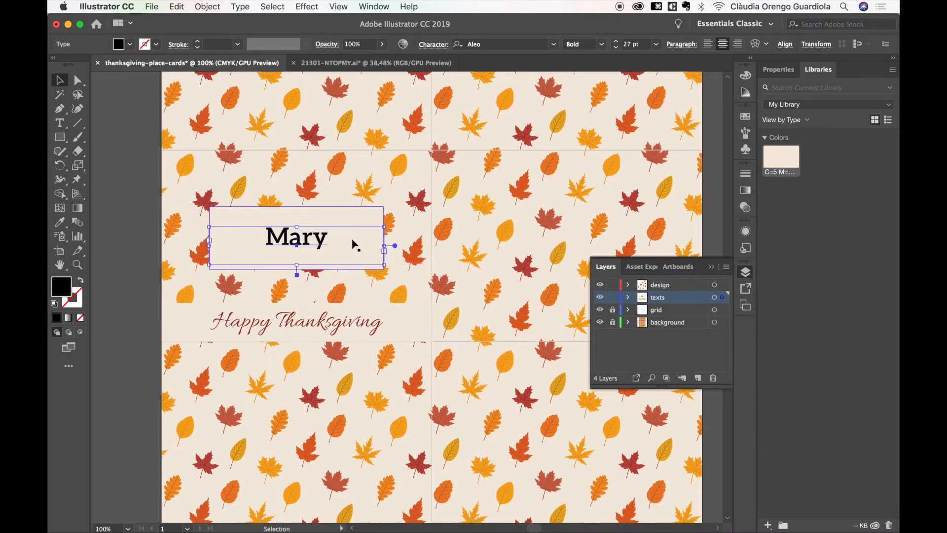
Enlarge the guest name to 36 pt and change it to uppercase
click(616, 43)
click(616, 42)
click(617, 42)
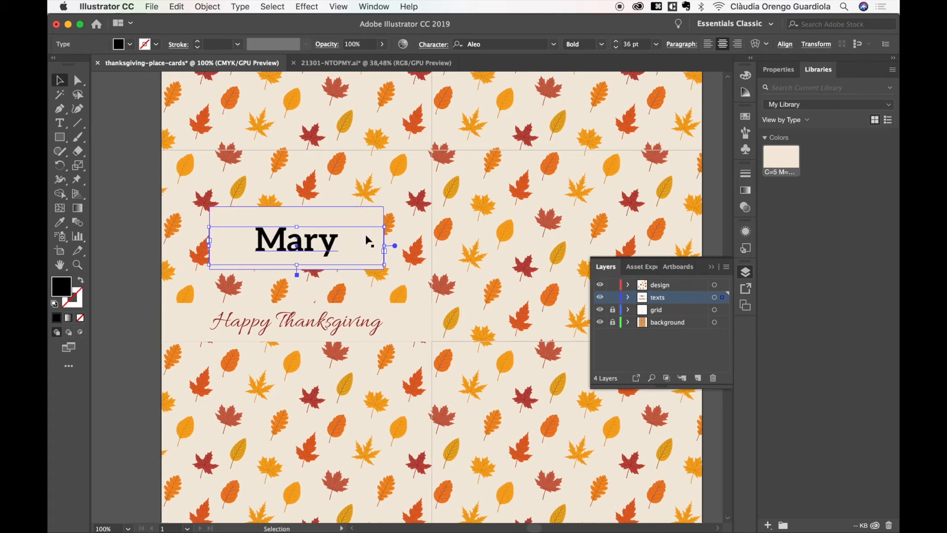
click(240, 7)
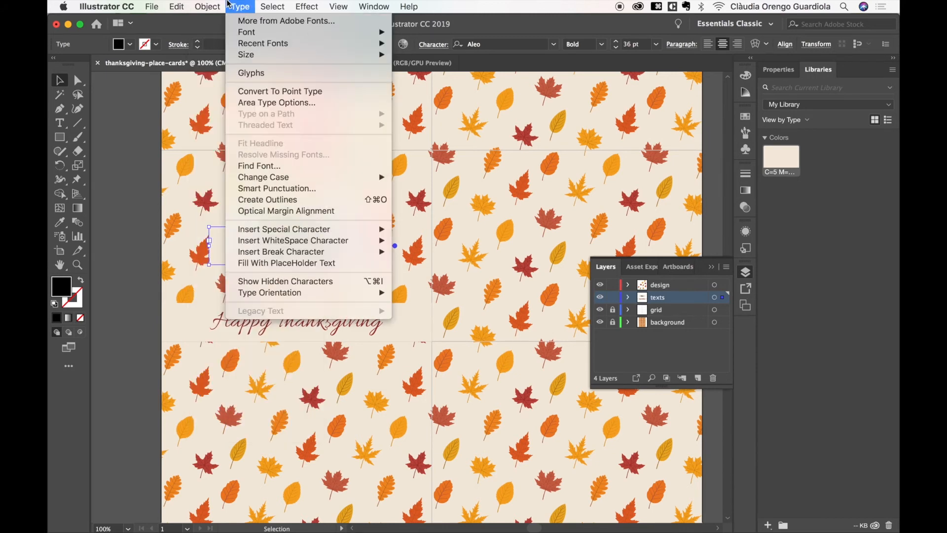
mouse_move(288, 178)
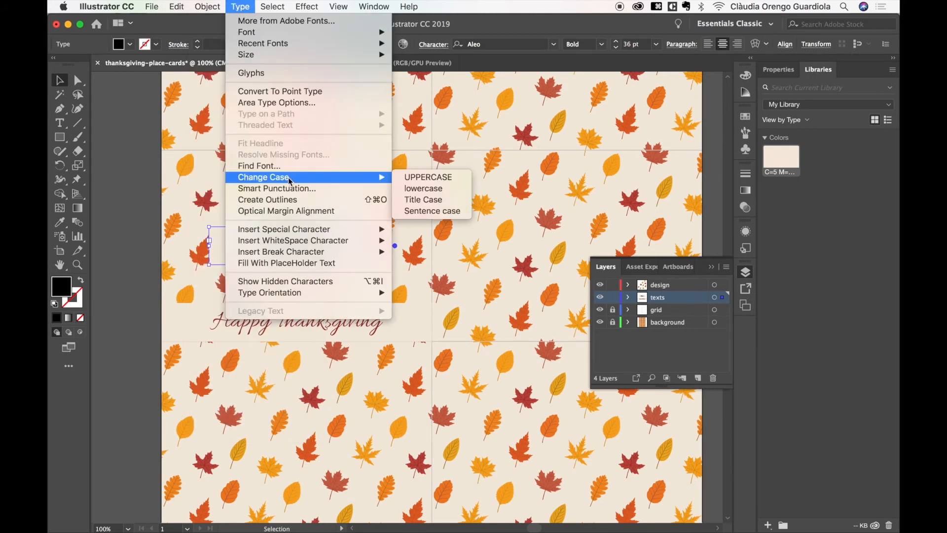
click(408, 180)
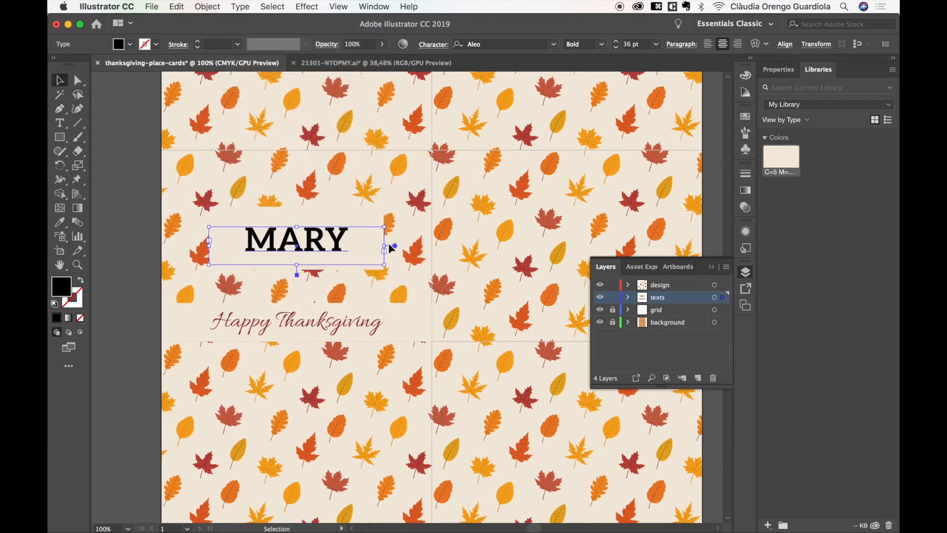
Color the guest name orange with the Eyedropper, sampling the orange oval leaf beside the artboard
scroll(484, 223, right, 10)
scroll(484, 223, up, 3)
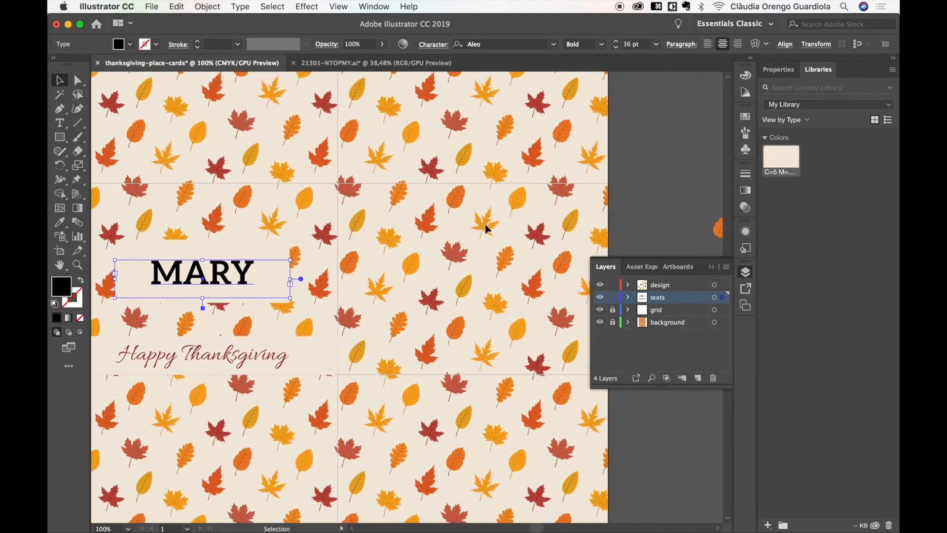
click(60, 222)
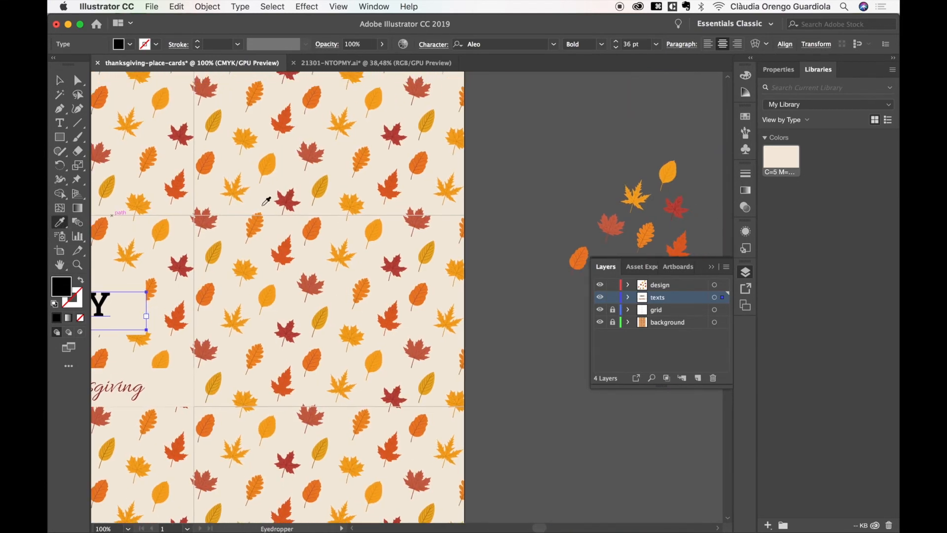
click(586, 241)
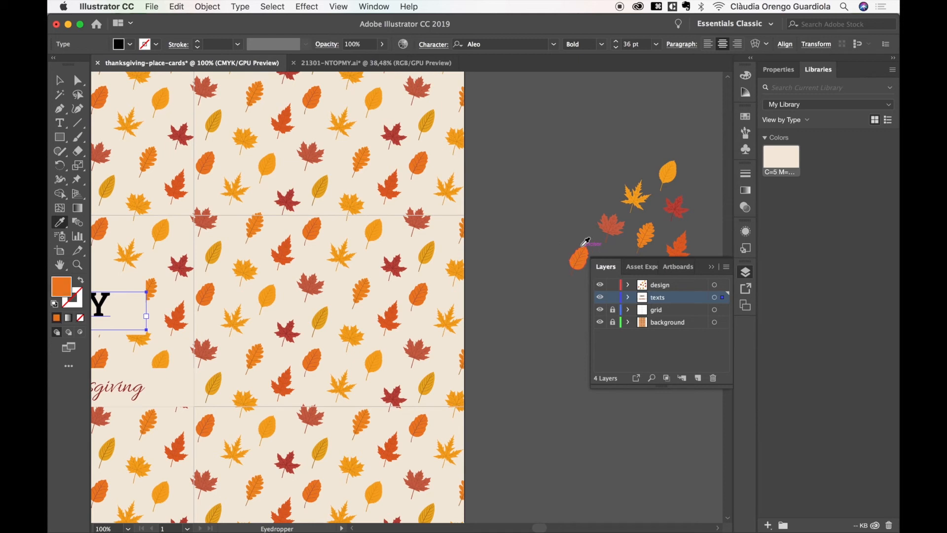
scroll(486, 260, left, 10)
scroll(487, 260, down, 2)
scroll(446, 260, left, 5)
scroll(446, 261, down, 1)
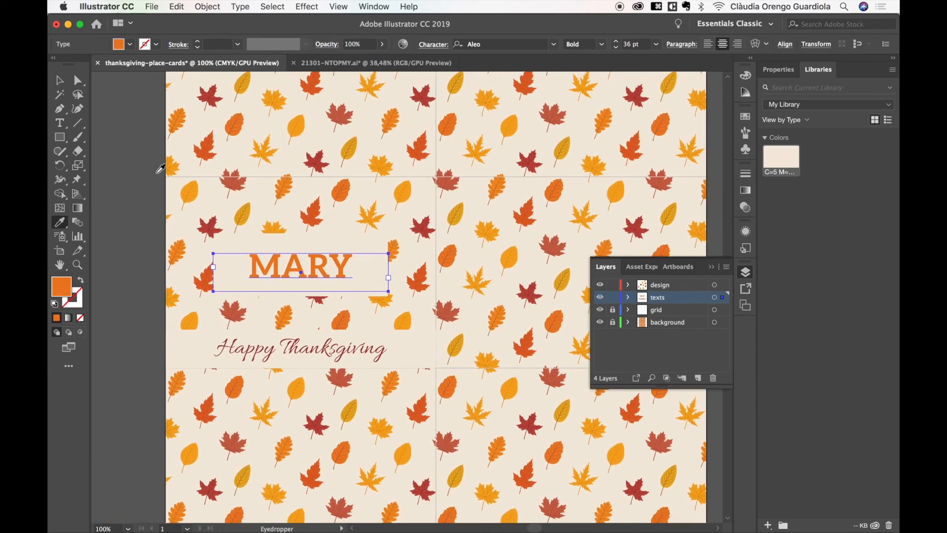
click(60, 80)
click(141, 152)
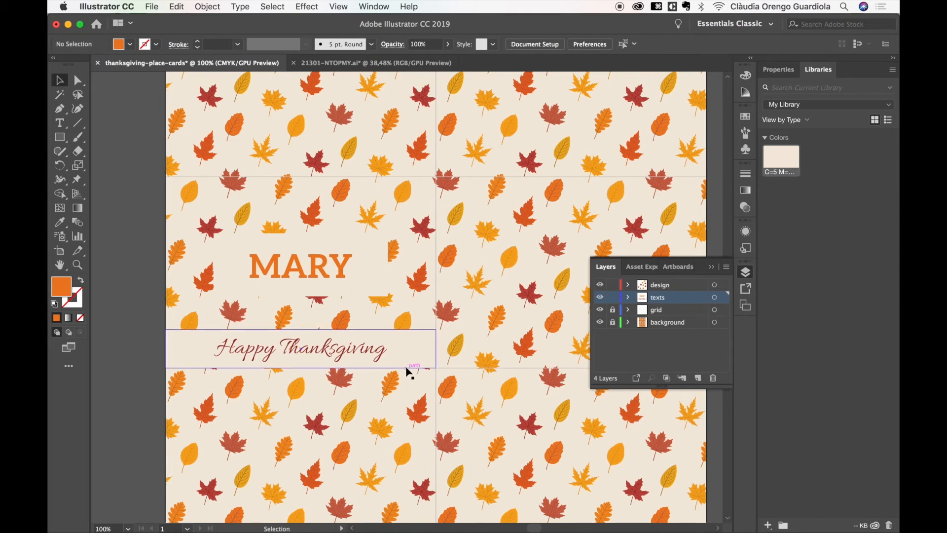
Duplicate the name label and "Happy Thanksgiving" strip onto the adjacent card in the same row
key(super+minus)
scroll(274, 259, right, 3)
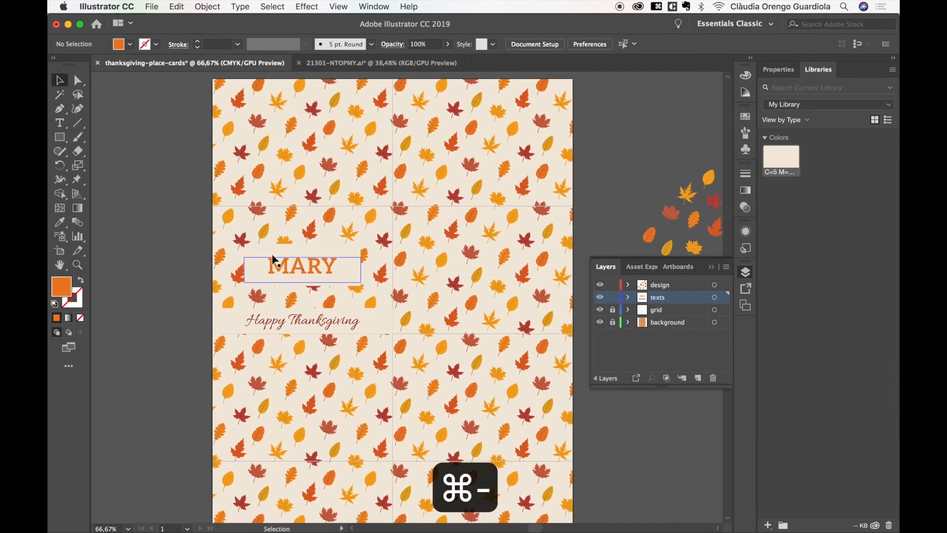
drag(212, 220, 375, 320)
drag(269, 270, 455, 282)
click(587, 256)
Replace the name on the duplicated label with the second guest's first name in capitals
click(499, 269)
double_click(473, 264)
text(ALBERT)
click(59, 80)
click(189, 222)
Duplicate both name labels and their "Happy Thanksgiving" strips onto the two cards at the artboard's lower edge
scroll(189, 222, down, 3)
scroll(189, 222, down, 2)
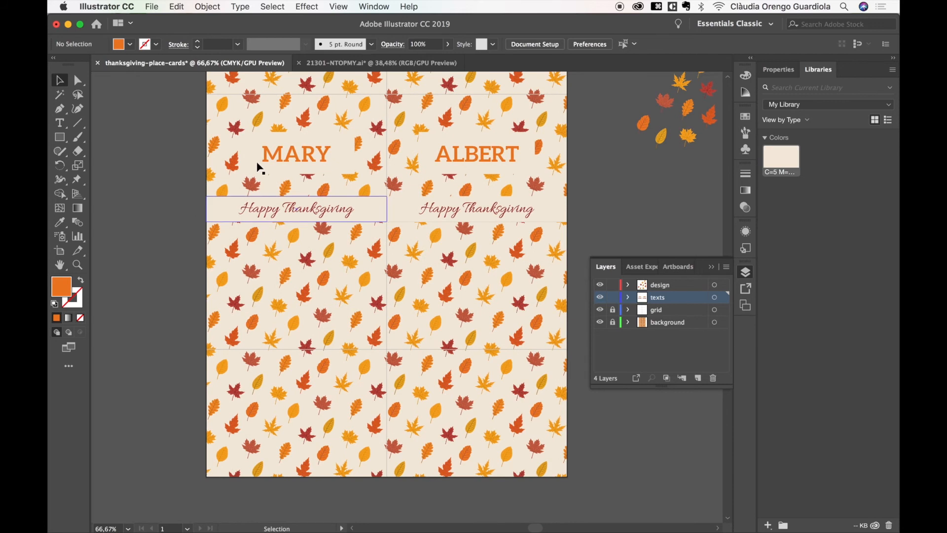
drag(211, 121, 546, 217)
alt+drag(508, 170, 516, 420)
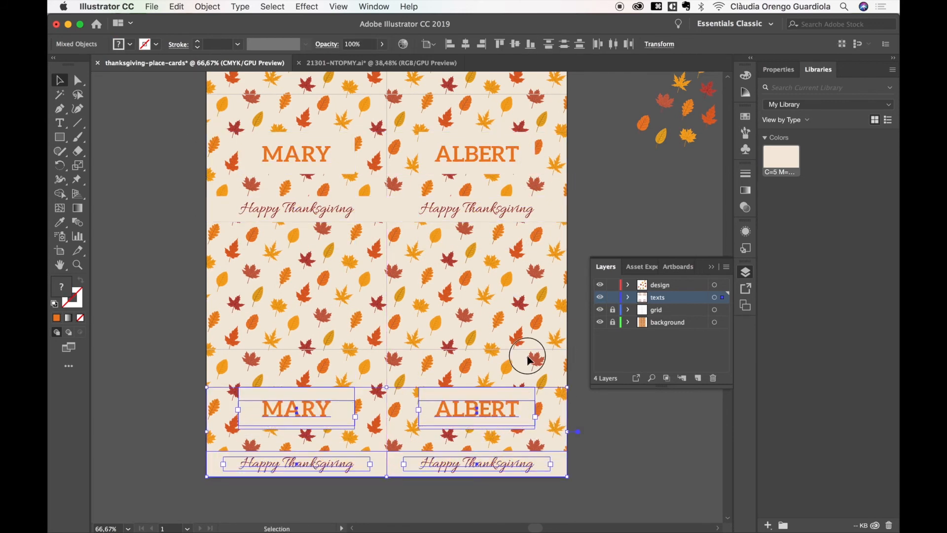
Change the names on the two lowest cards to "MUM" under the first column and "DAD" under the second
double_click(498, 407)
double_click(482, 407)
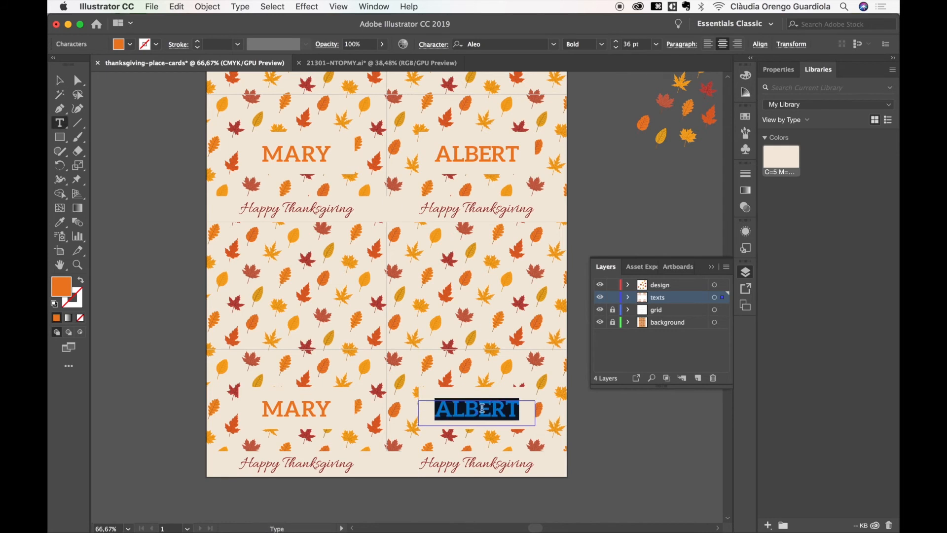
text(DAD)
double_click(308, 408)
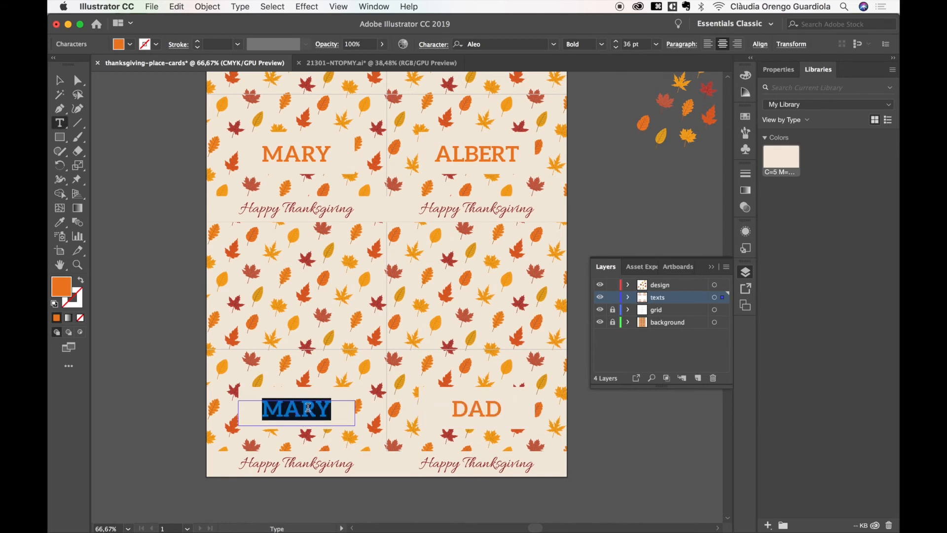
text(MAN)
key(BackSpace)
key(BackSpace)
text(UM)
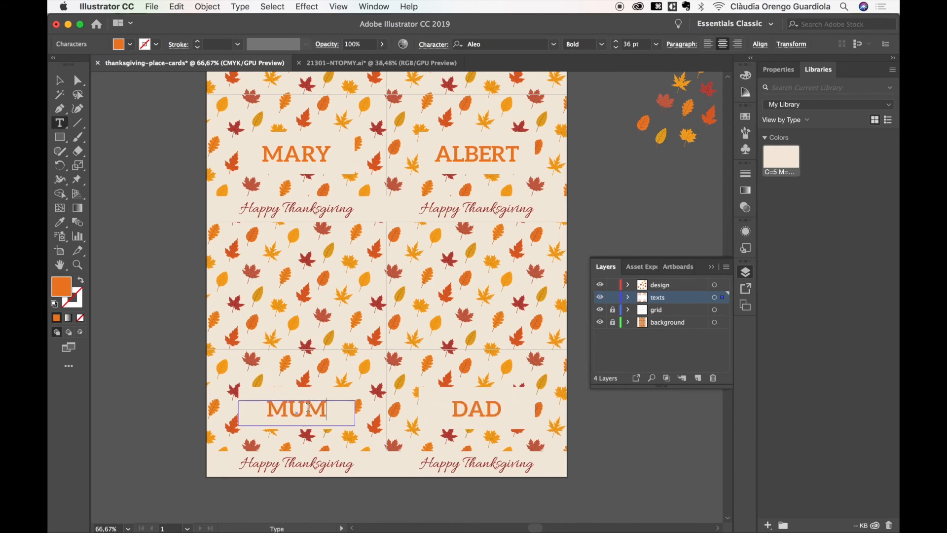
click(59, 81)
click(151, 166)
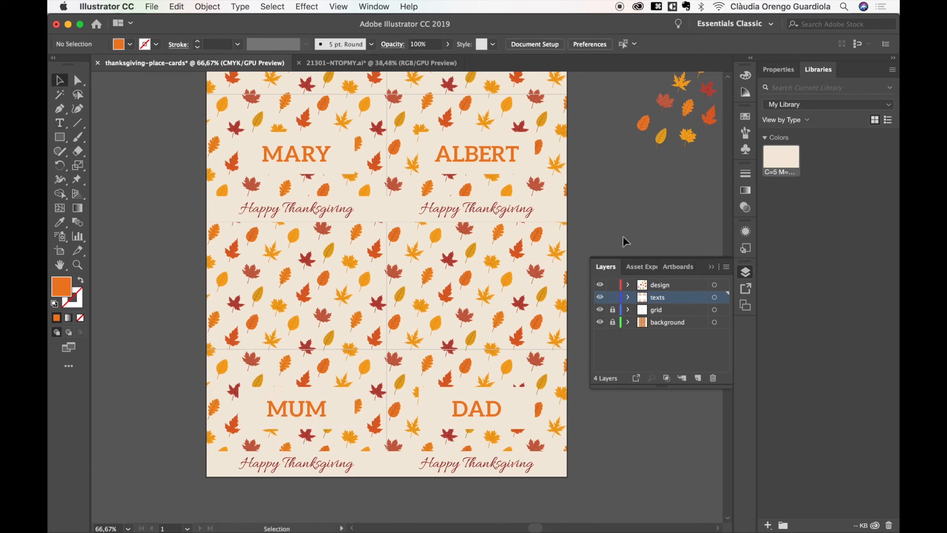
scroll(597, 235, up, 2)
scroll(596, 235, right, 1)
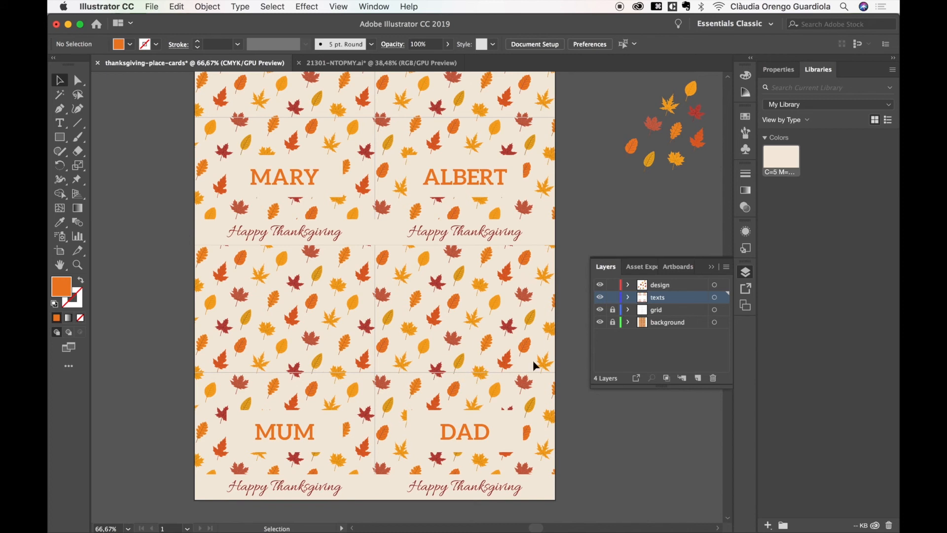
scroll(575, 174, down, 2)
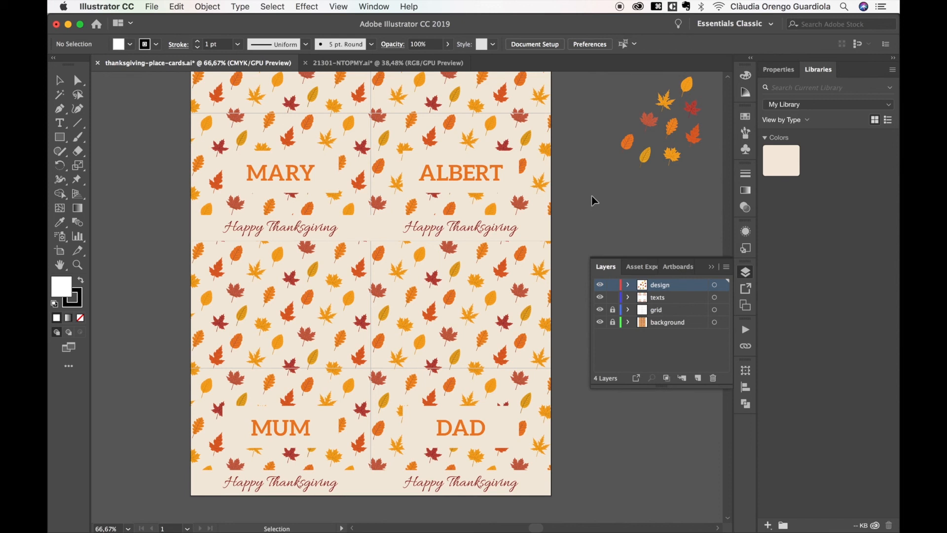
Set the document's print scaling to Fit to Page and keep the print settings without printing
key(super+p)
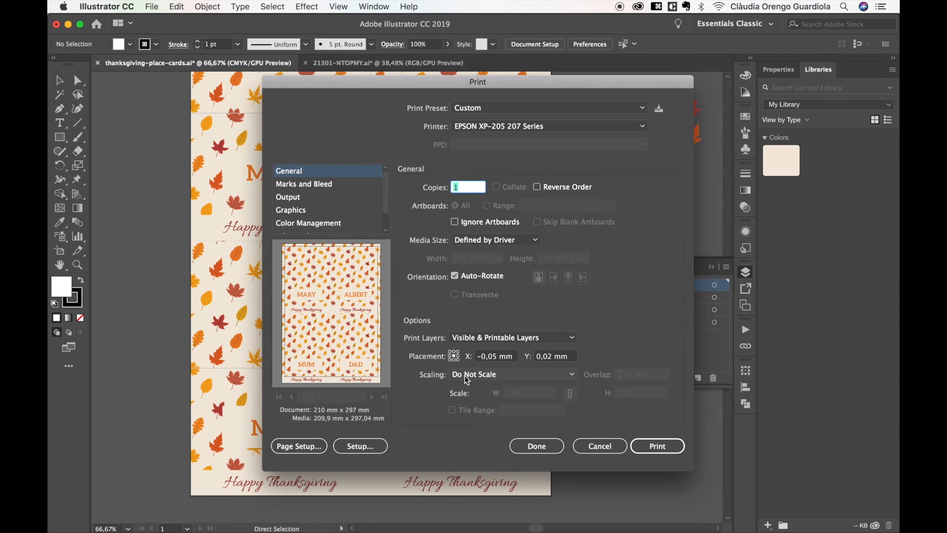
click(489, 377)
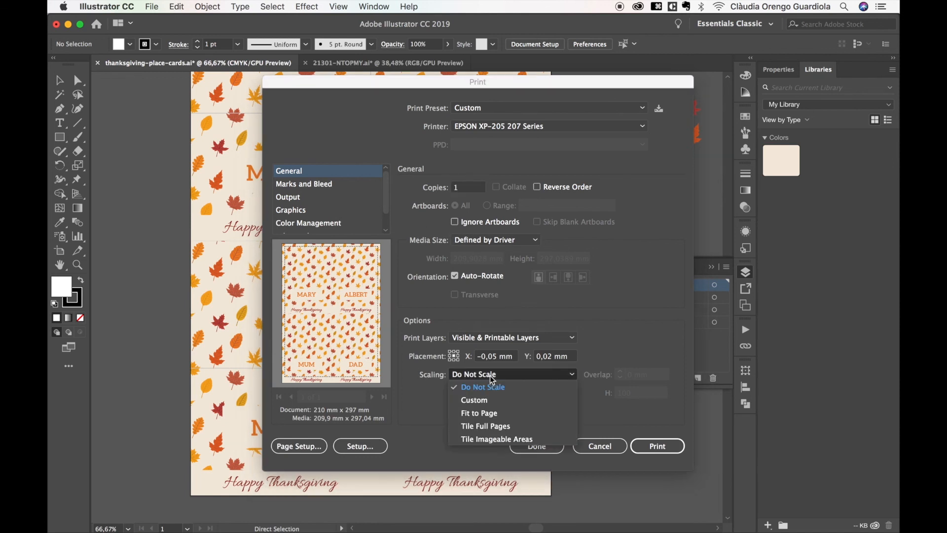
click(489, 414)
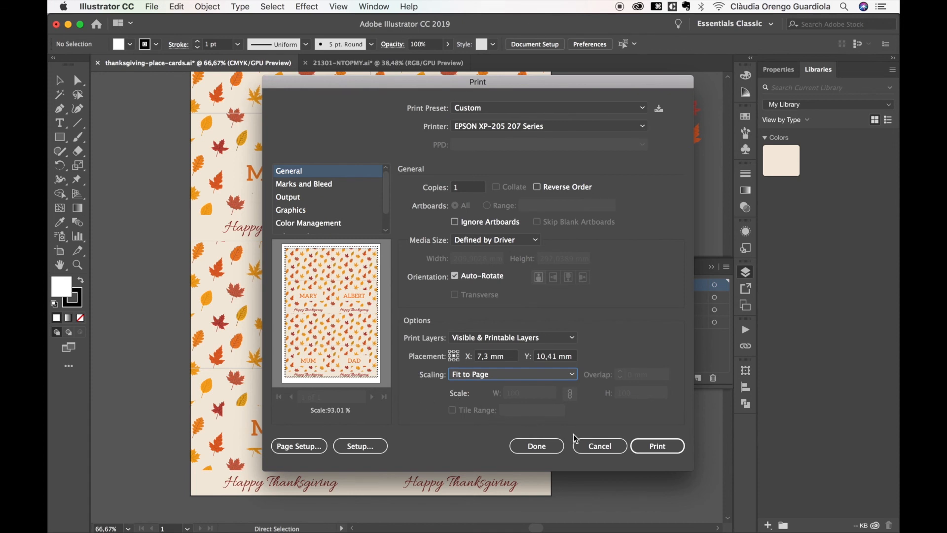
click(536, 446)
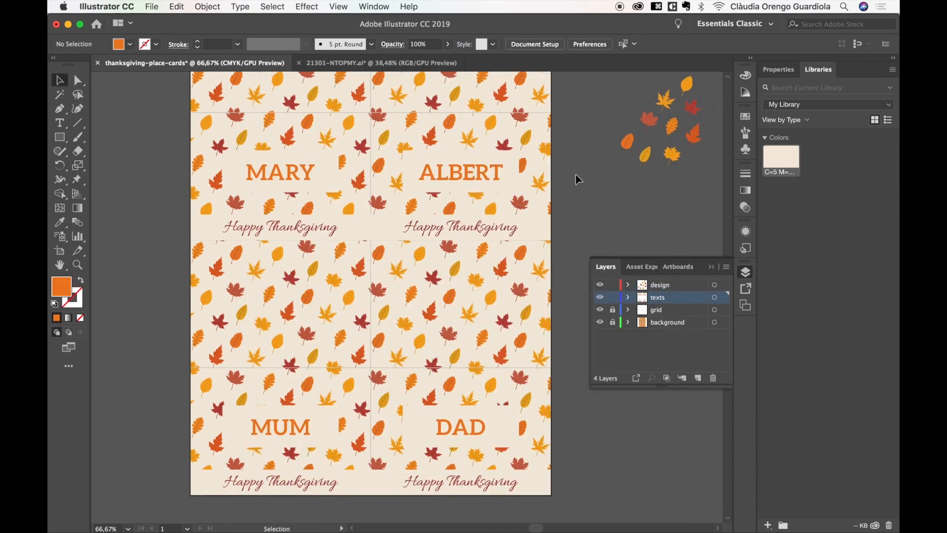